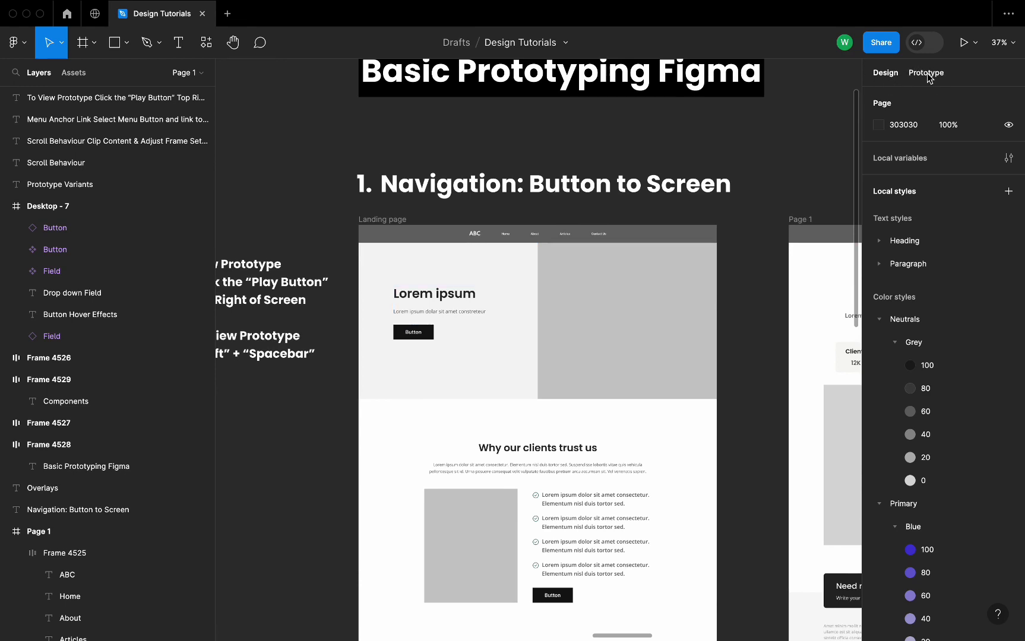
Add a prototype connection from the Landing page's hero button to the Page 1 frame, using On click, Navigate to and Instant
click(930, 78)
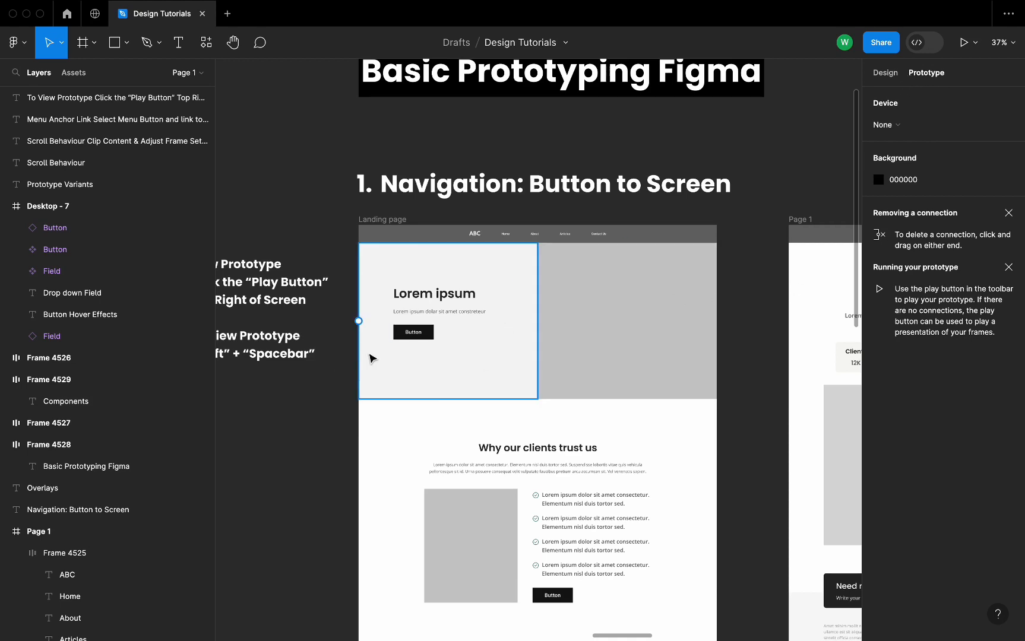
scroll(370, 358, up, 5)
scroll(369, 358, up, 2)
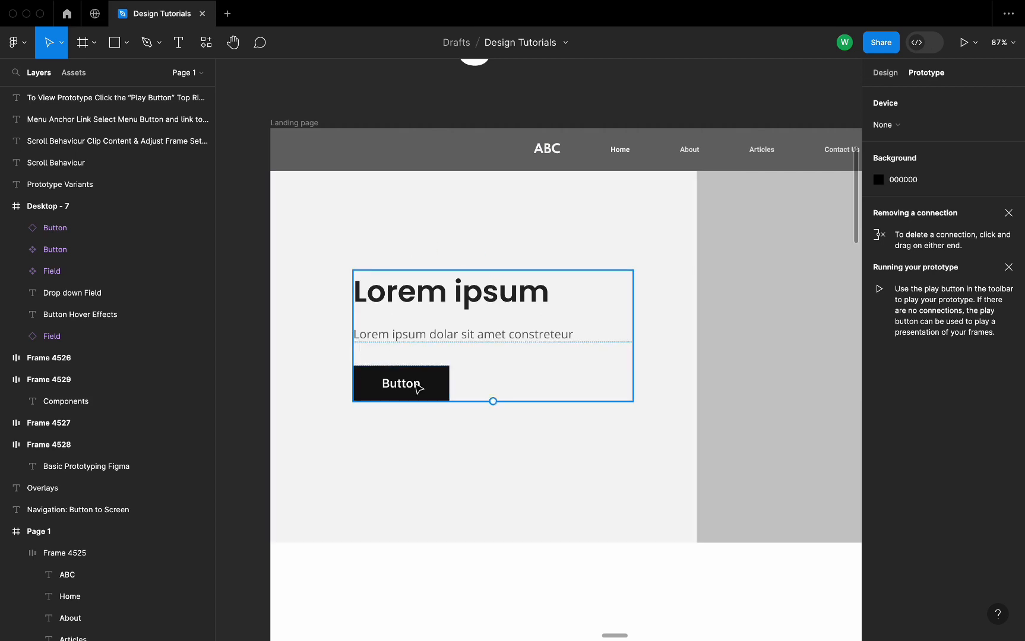
click(437, 389)
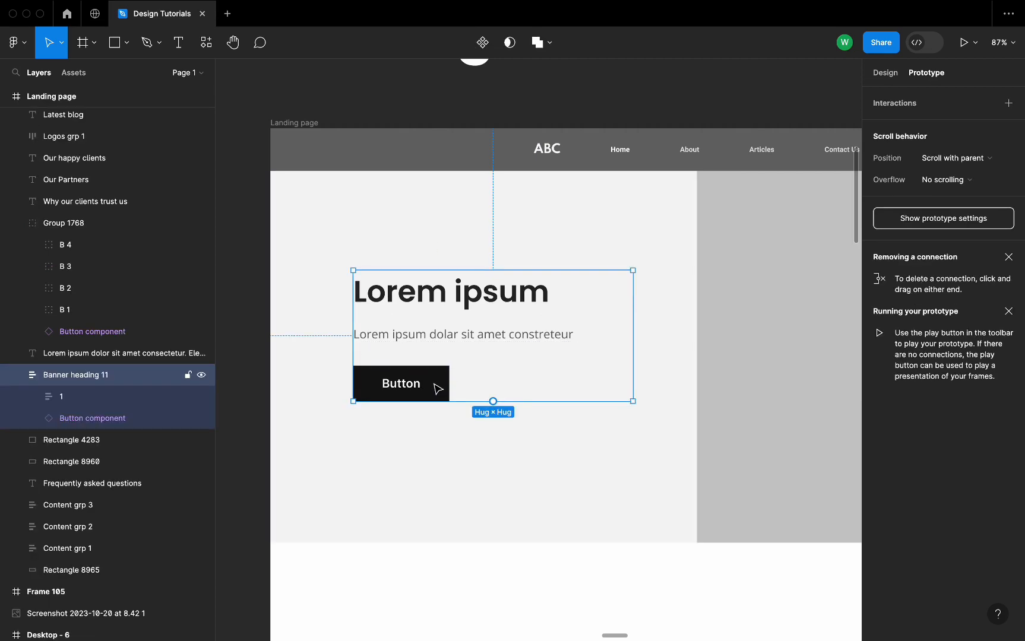
click(438, 389)
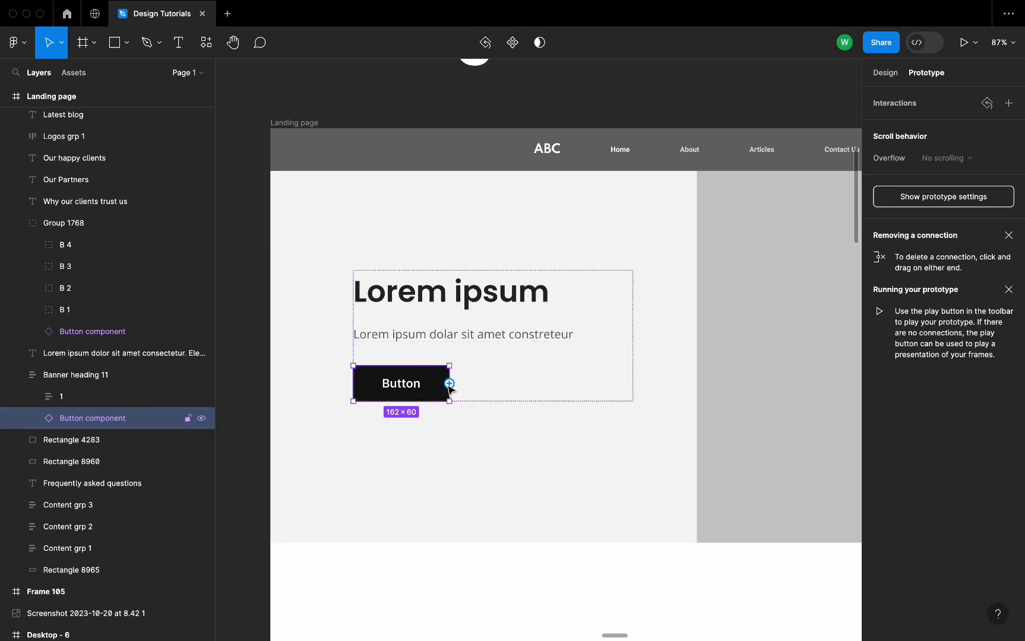
scroll(449, 389, down, 5)
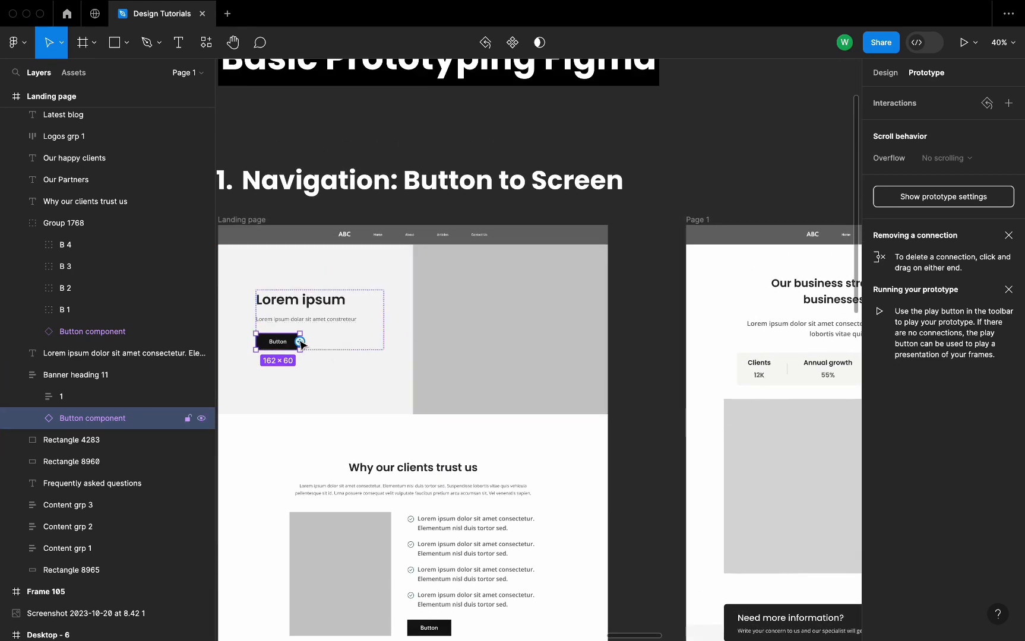
drag(300, 342, 742, 391)
scroll(676, 344, down, 2)
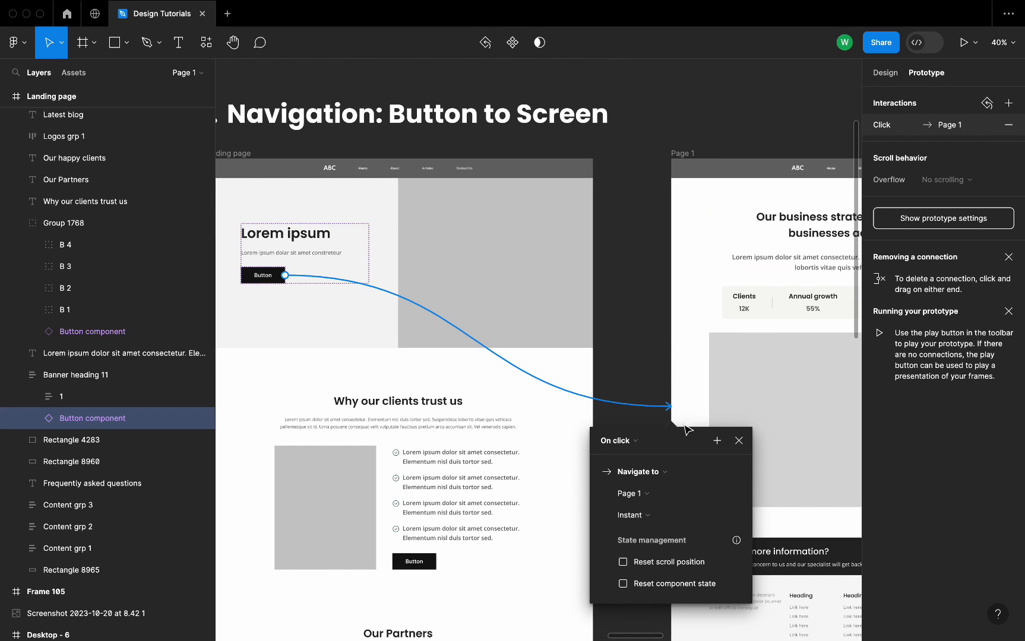
drag(681, 440, 614, 228)
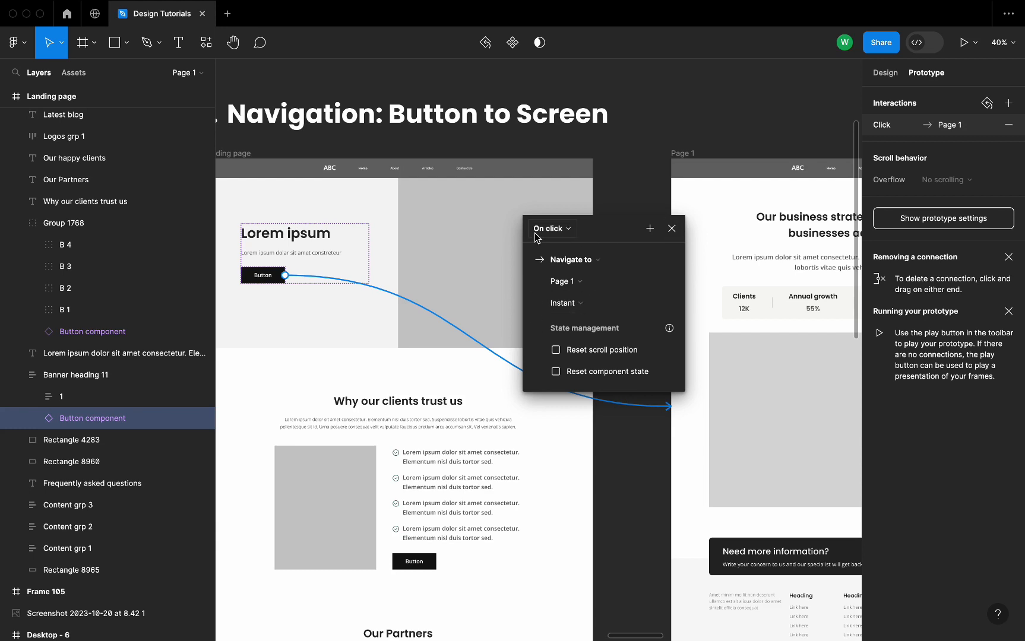
click(672, 228)
Open the inline prototype preview of the Landing page frame and enlarge the preview window
scroll(640, 226, left, 5)
scroll(638, 226, up, 1)
click(456, 298)
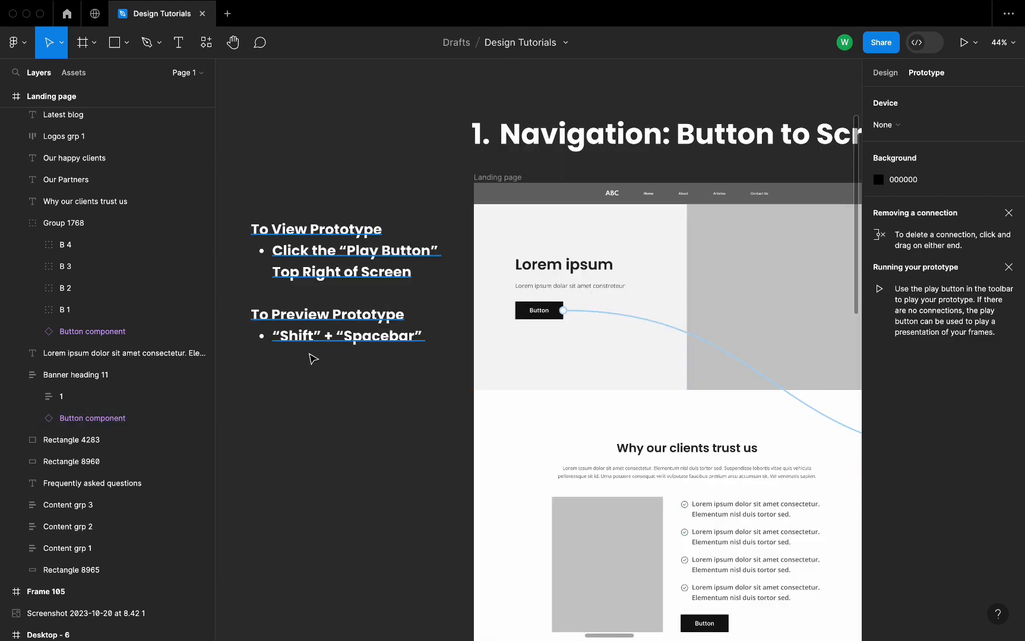
click(475, 195)
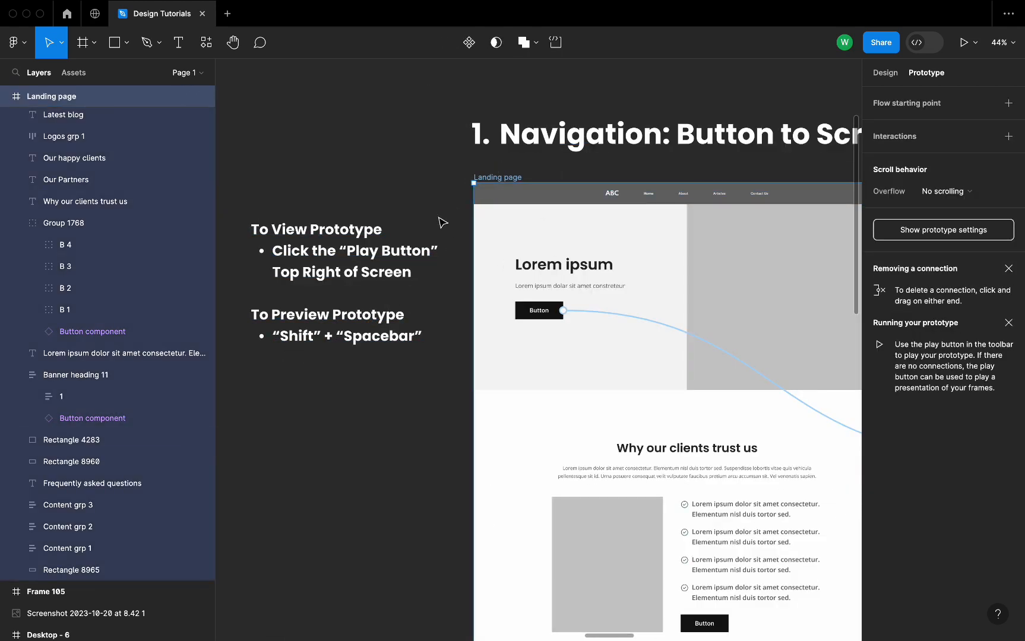
key(shift+space)
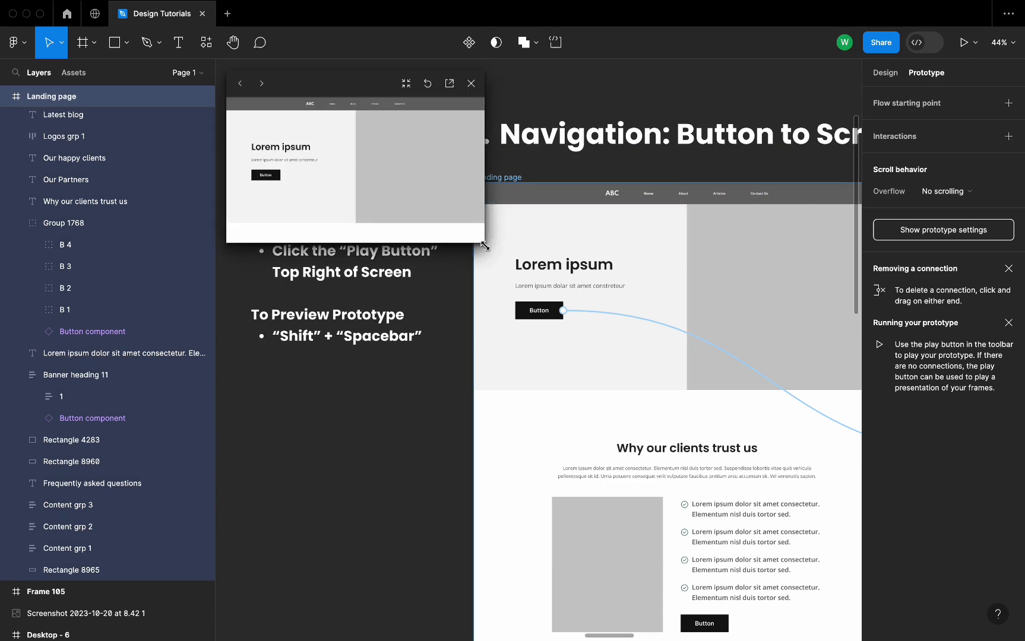
drag(484, 242, 695, 482)
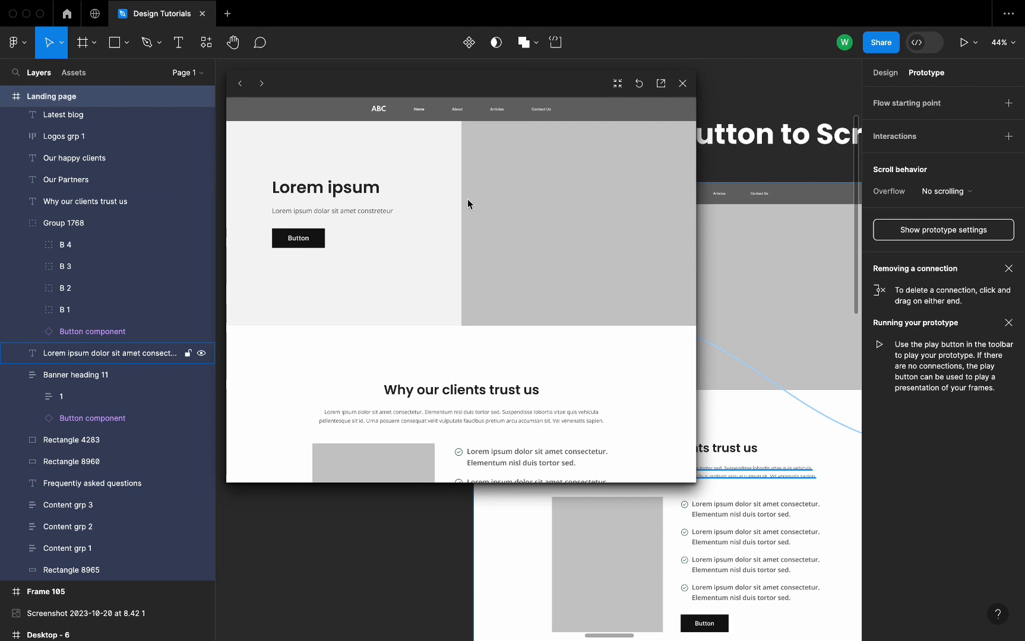
Test the preview by scrolling the Landing page, following its hero button and looking through Page 1, and close the preview
scroll(426, 233, down, 10)
scroll(426, 233, up, 8)
scroll(426, 235, up, 5)
click(300, 239)
scroll(300, 238, down, 10)
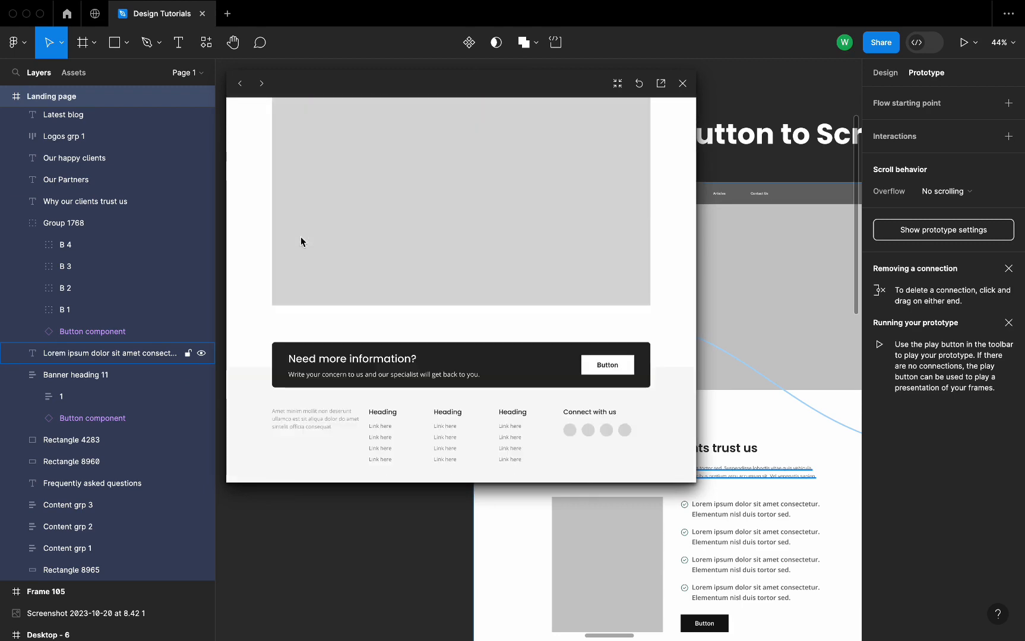
scroll(300, 237, up, 10)
scroll(540, 226, down, 10)
scroll(540, 226, up, 10)
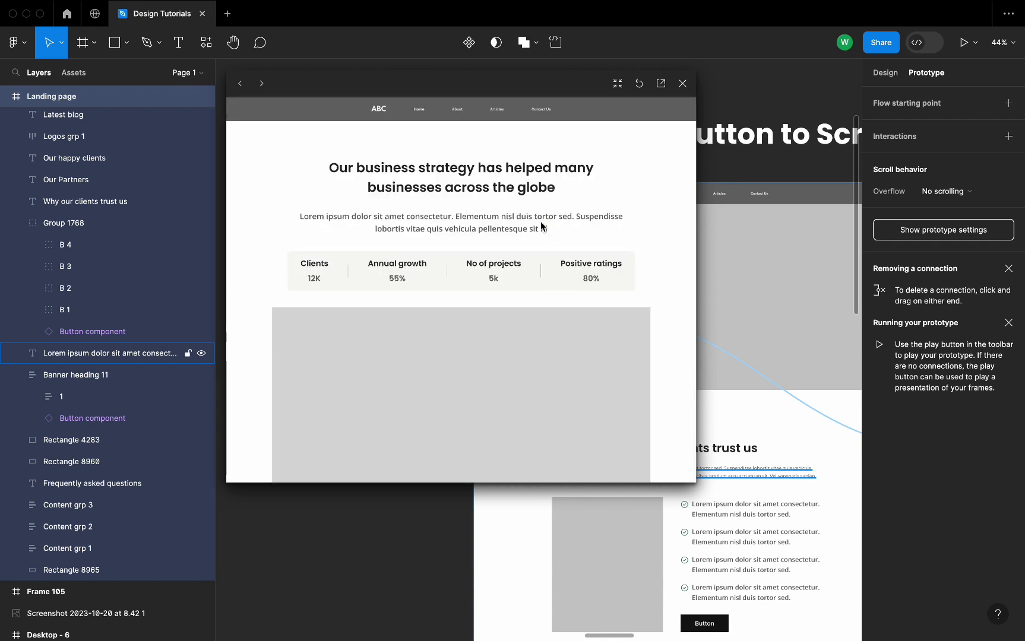
click(683, 83)
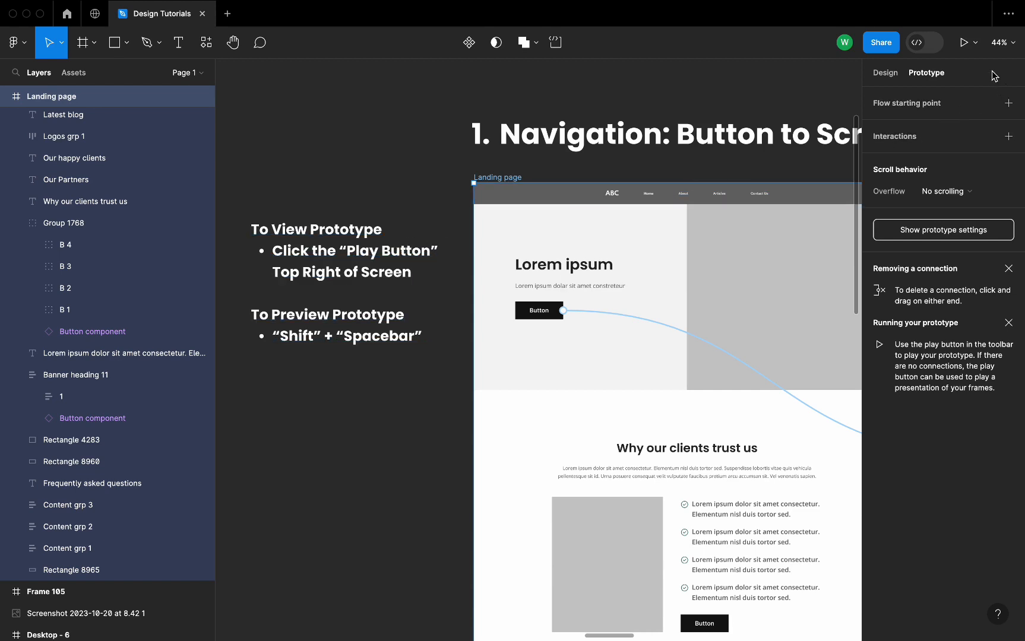
Present the Landing page prototype in its own tab, test its hero button and return to the Design Tutorials file
click(964, 43)
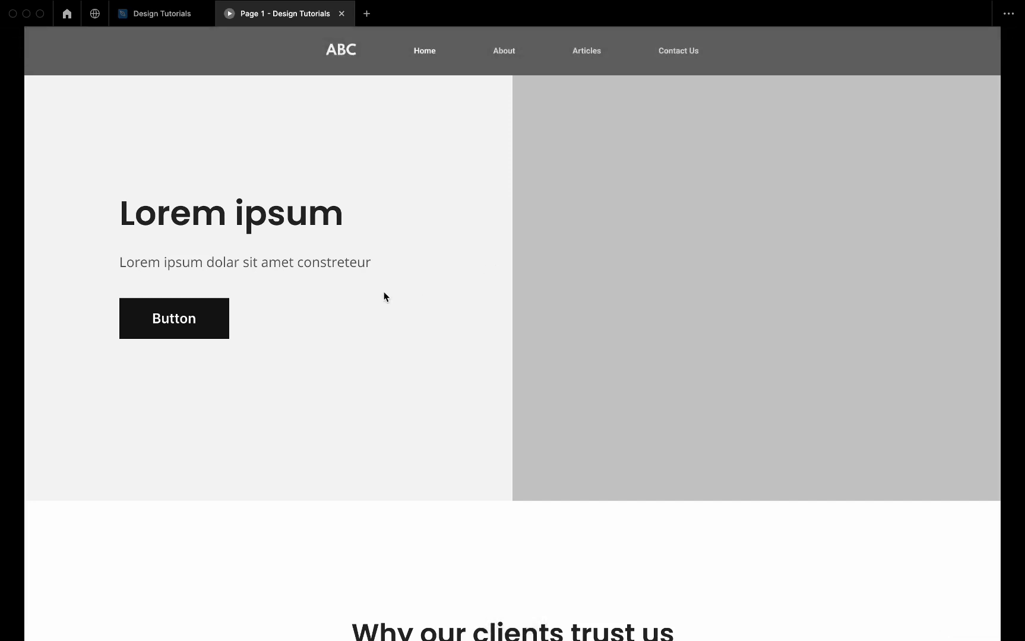
scroll(366, 311, down, 20)
click(173, 317)
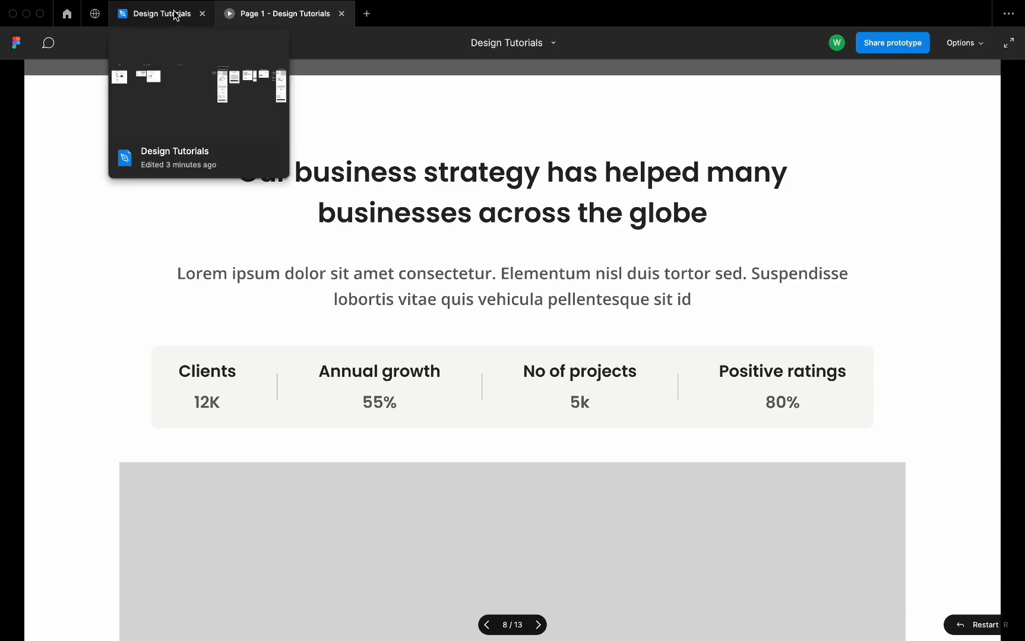
click(148, 13)
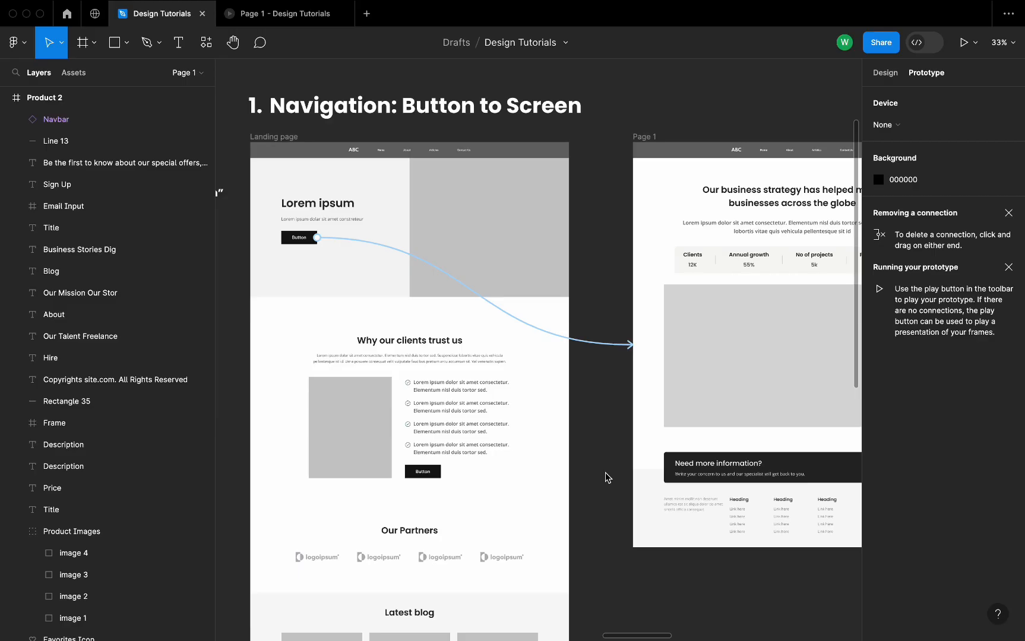
Go to the Overlays section, then switch to the IKEA website in the browser and add the white ALEX desk to the cart
scroll(607, 476, right, 15)
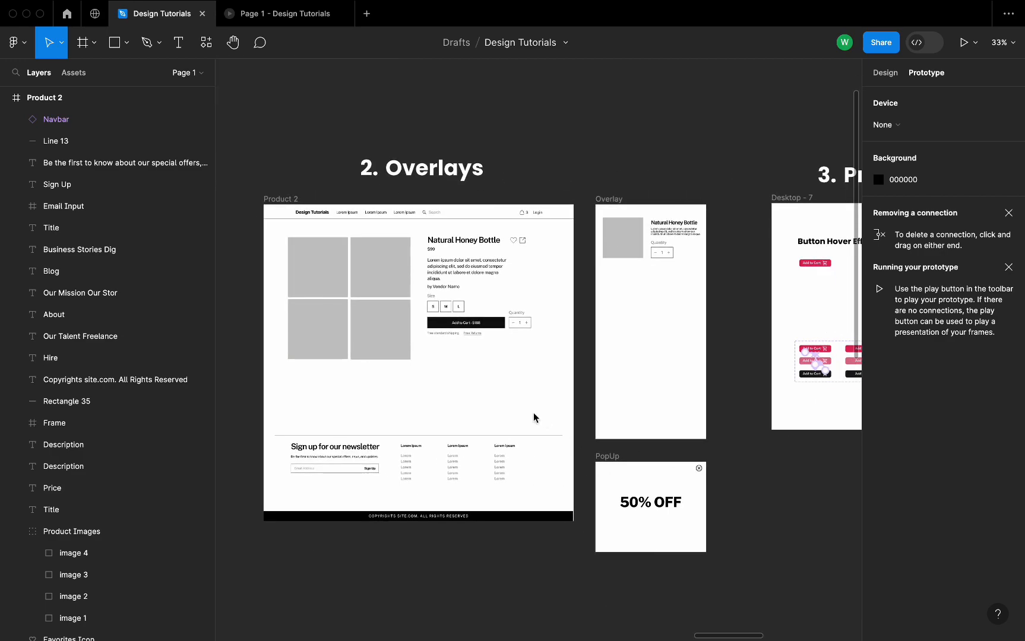
scroll(533, 412, up, 5)
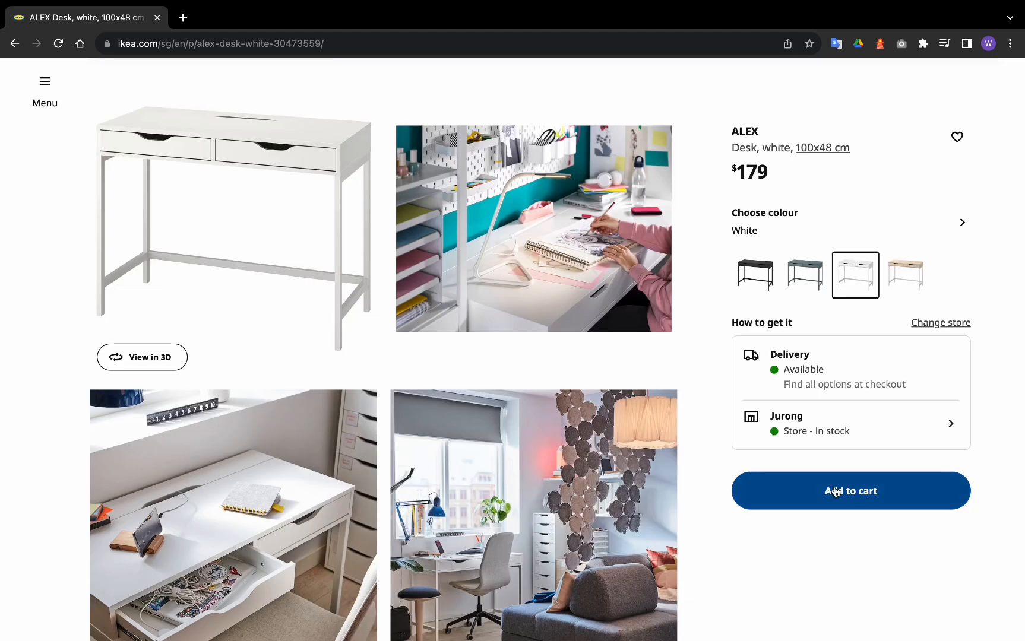
click(836, 491)
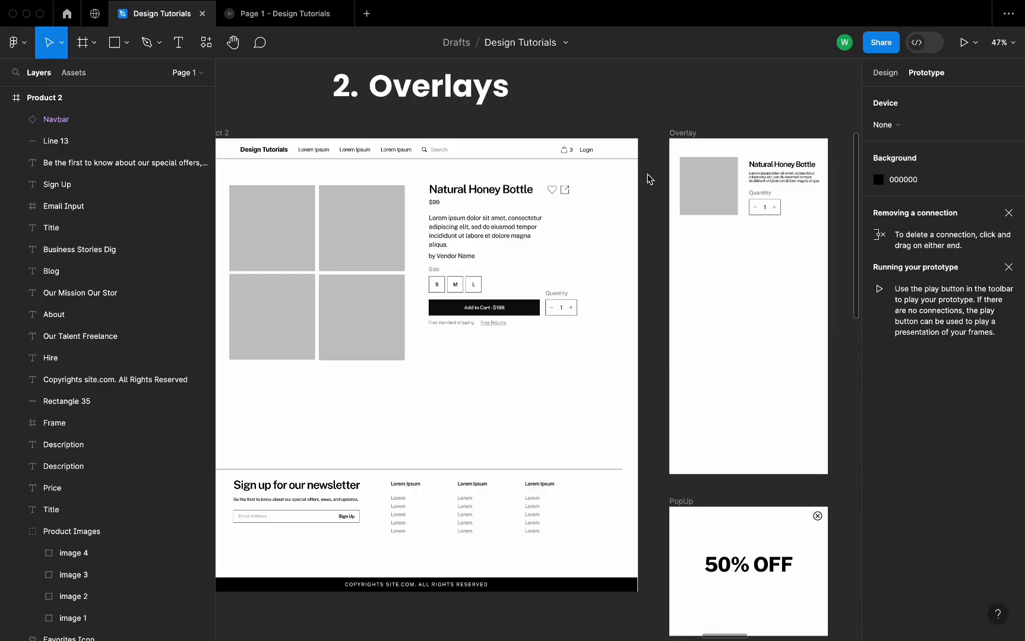
In Figma, connect the Add to Cart button on Product 2 to the Overlay frame with an on-click Open overlay action
scroll(650, 179, left, 2)
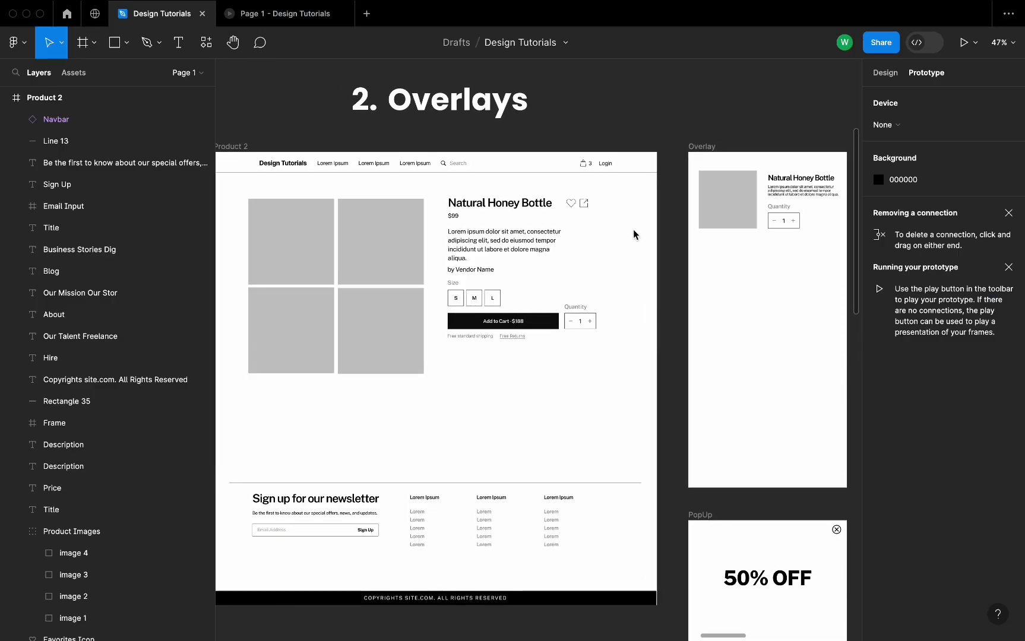
scroll(667, 239, up, 3)
click(481, 364)
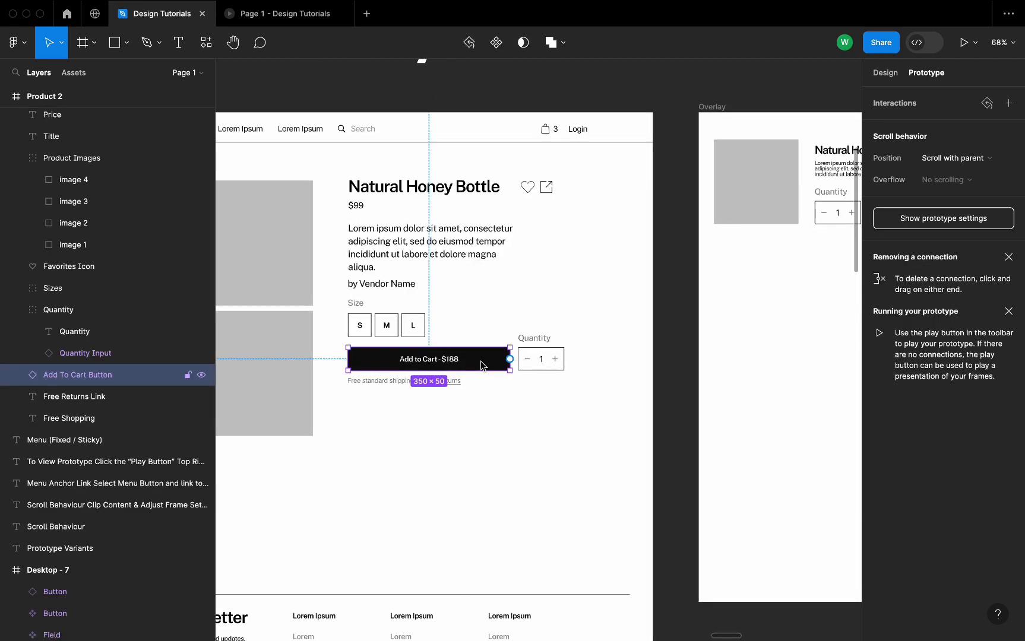
drag(511, 358, 723, 286)
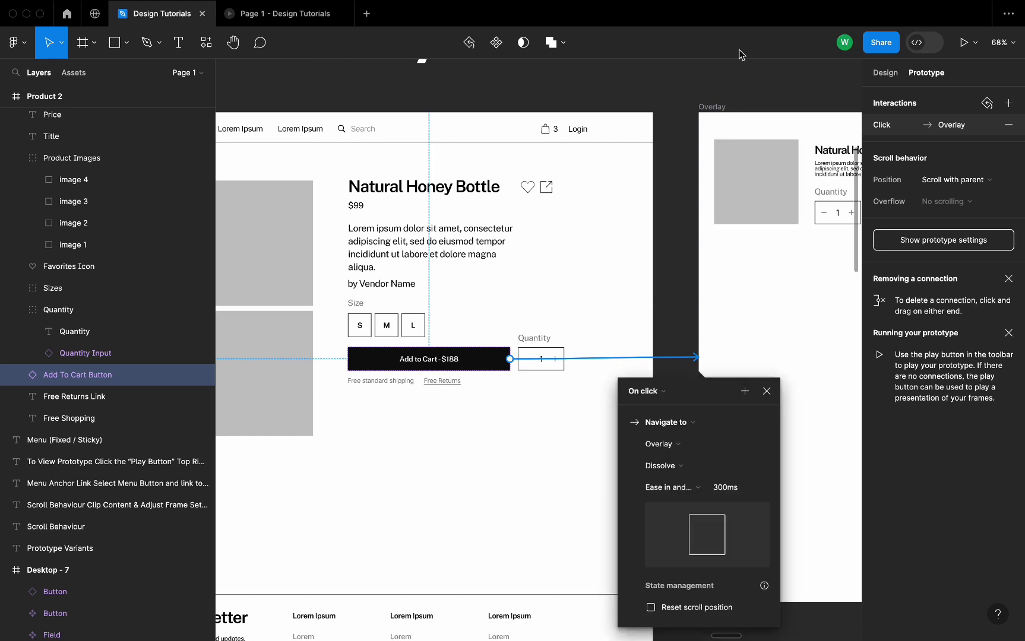
scroll(617, 279, right, 3)
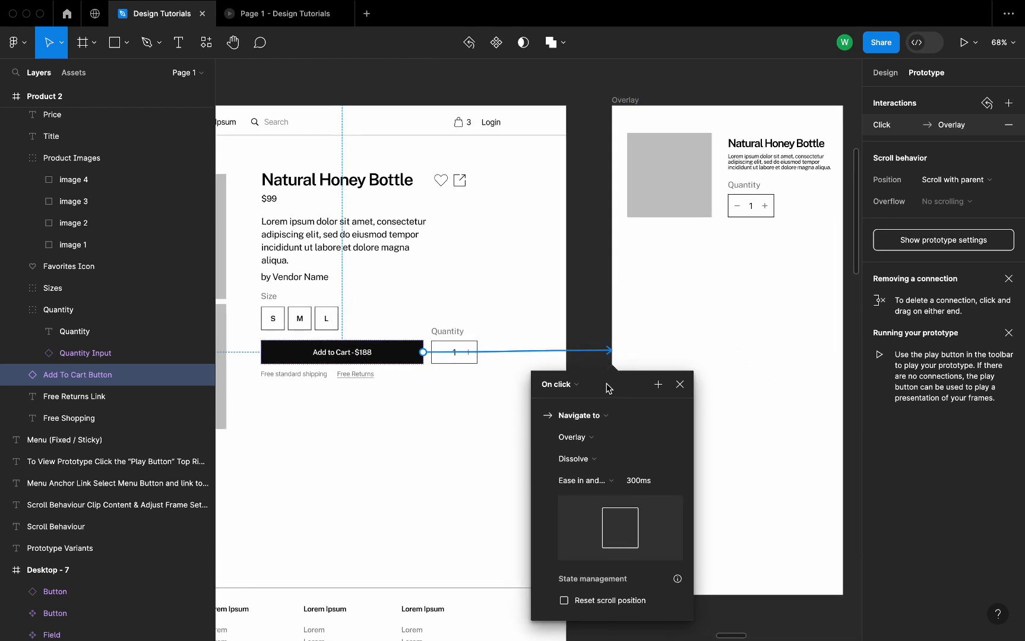
drag(609, 389, 604, 220)
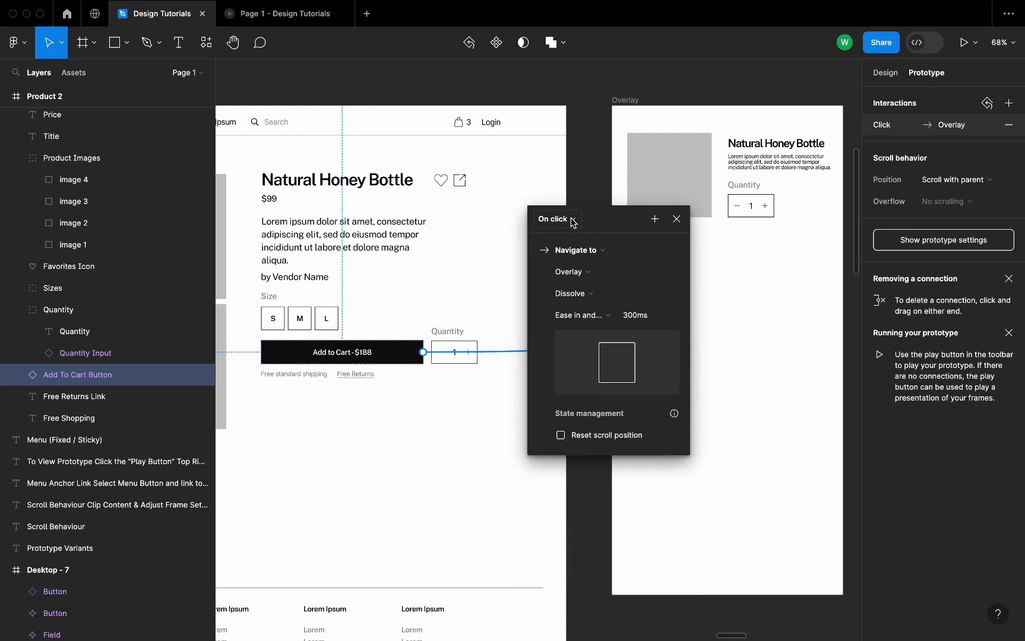
click(591, 252)
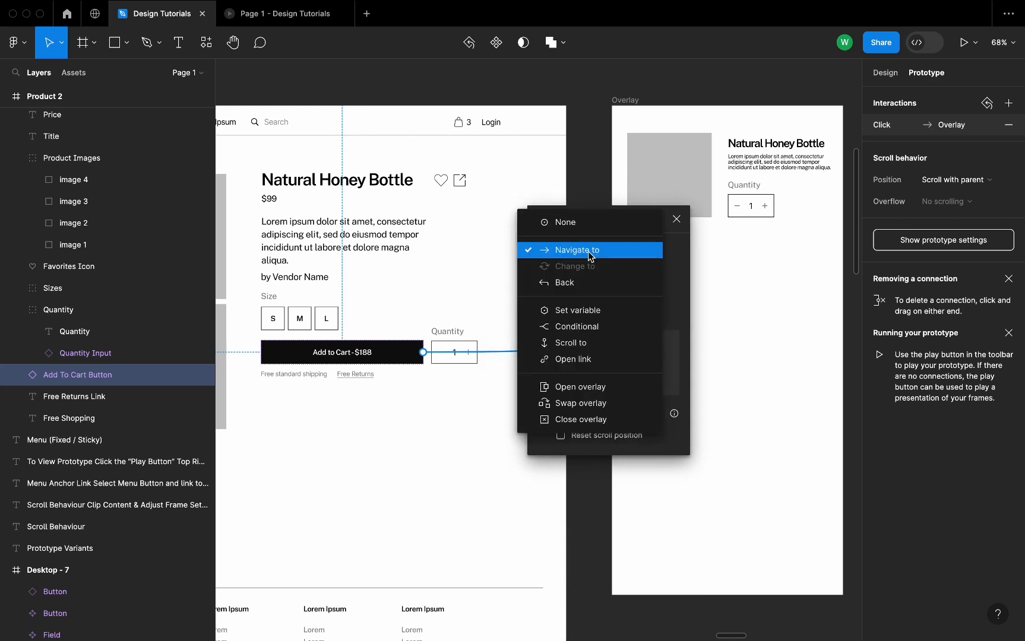
click(589, 392)
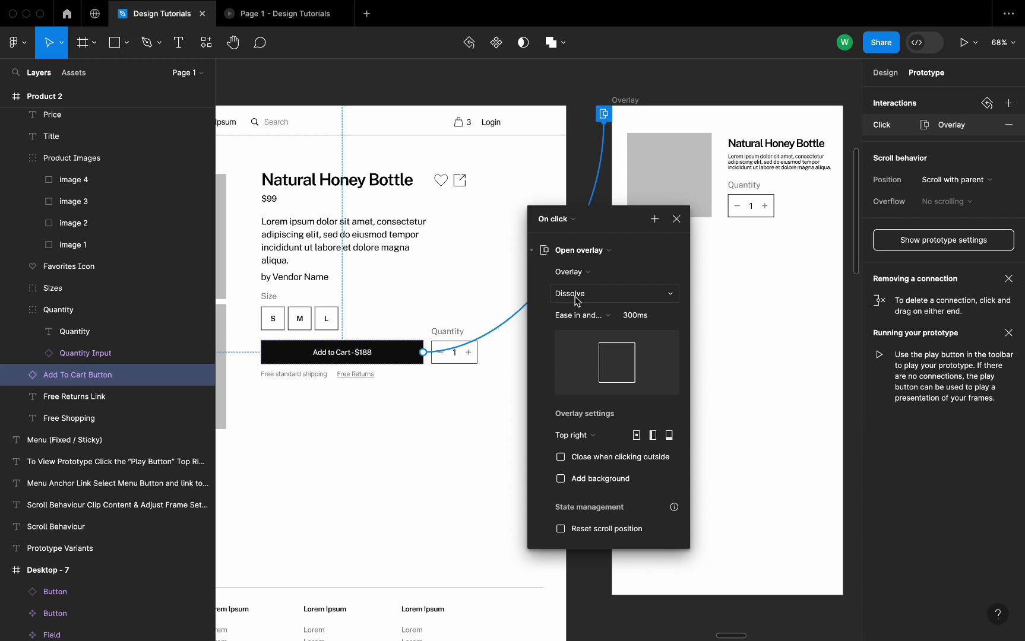
Try the Instant animation for the overlay, return to Dissolve and choose Ease in and out easing
click(575, 294)
click(596, 276)
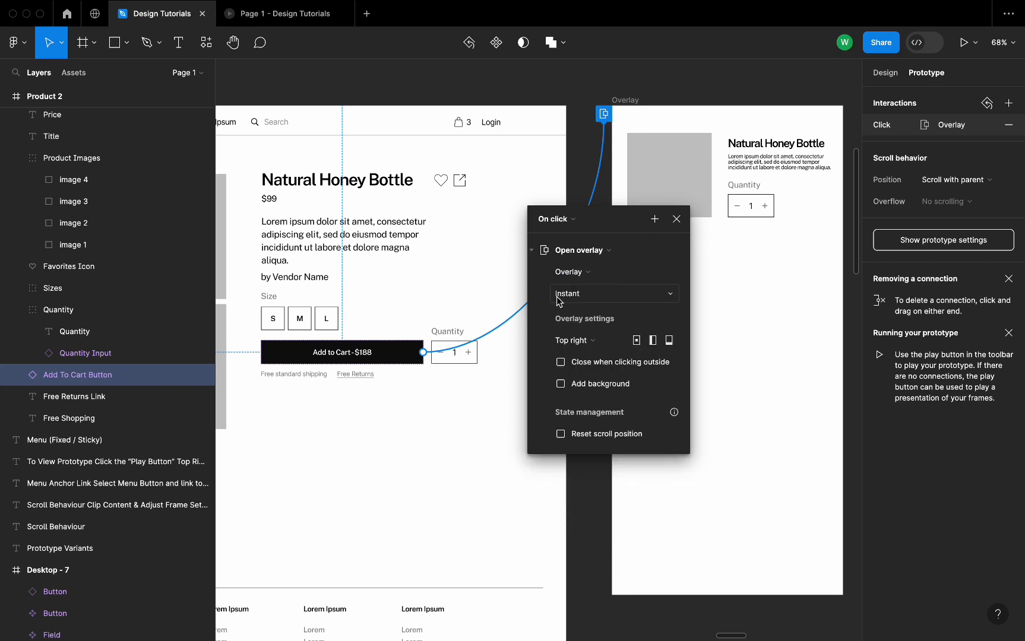
click(572, 299)
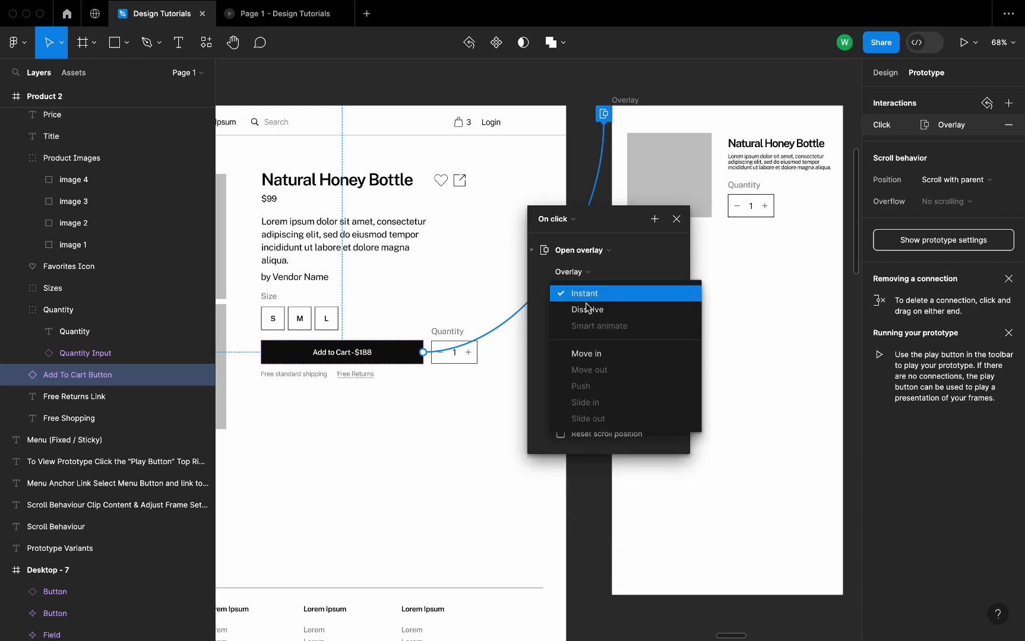
click(586, 309)
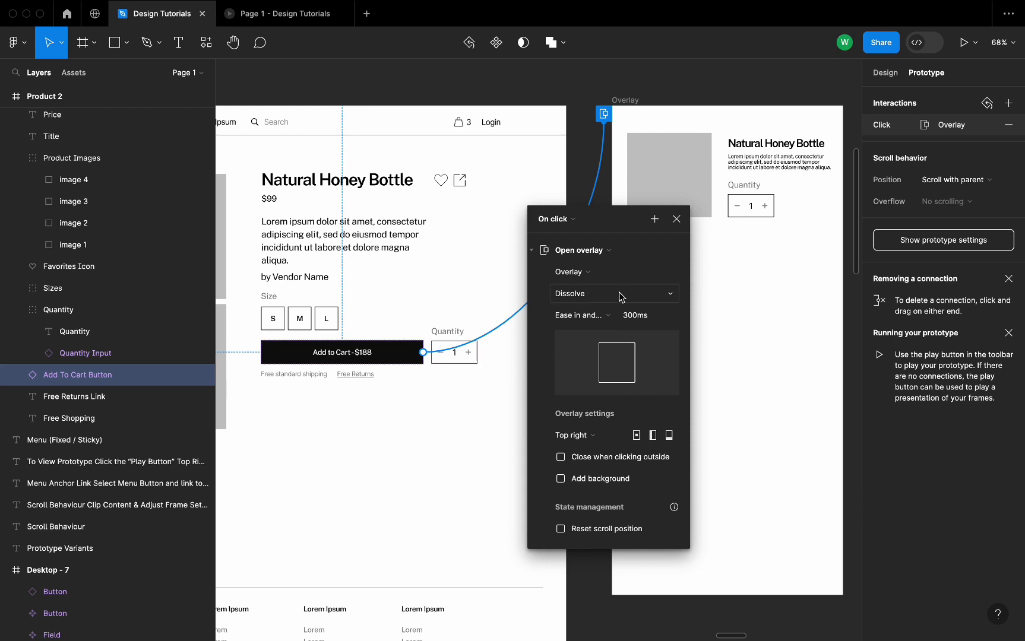
click(587, 317)
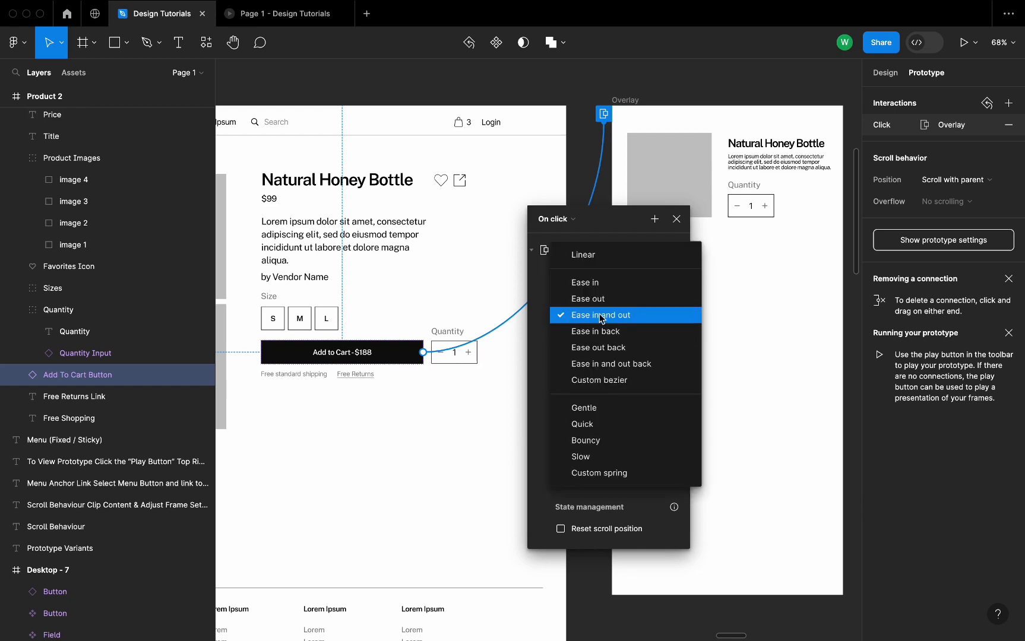
click(601, 319)
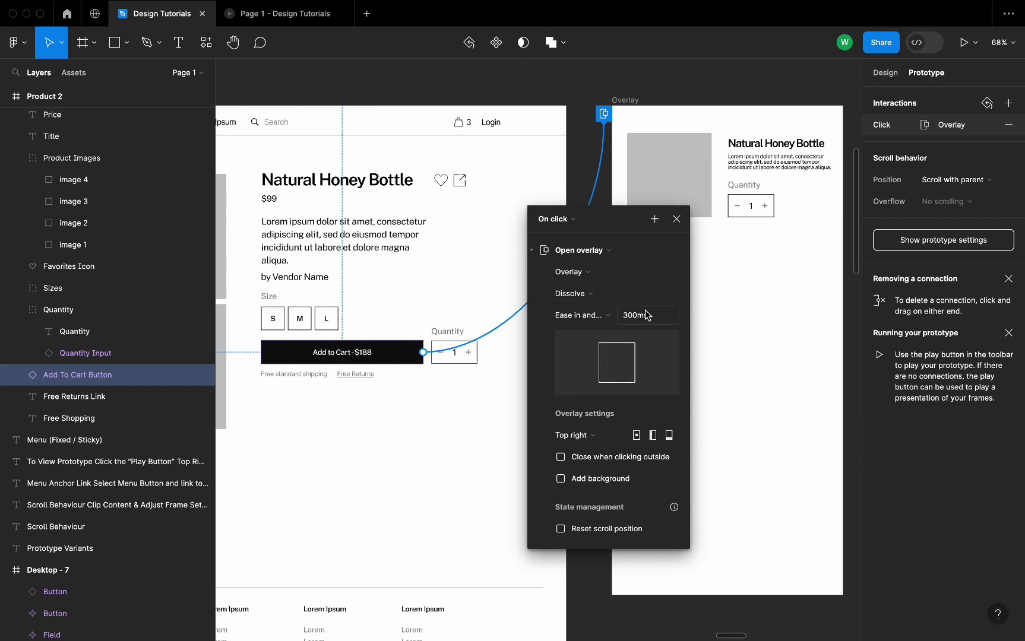
Close the interaction settings and open the inline prototype preview of the Product 2 frame
click(676, 219)
scroll(683, 222, left, 3)
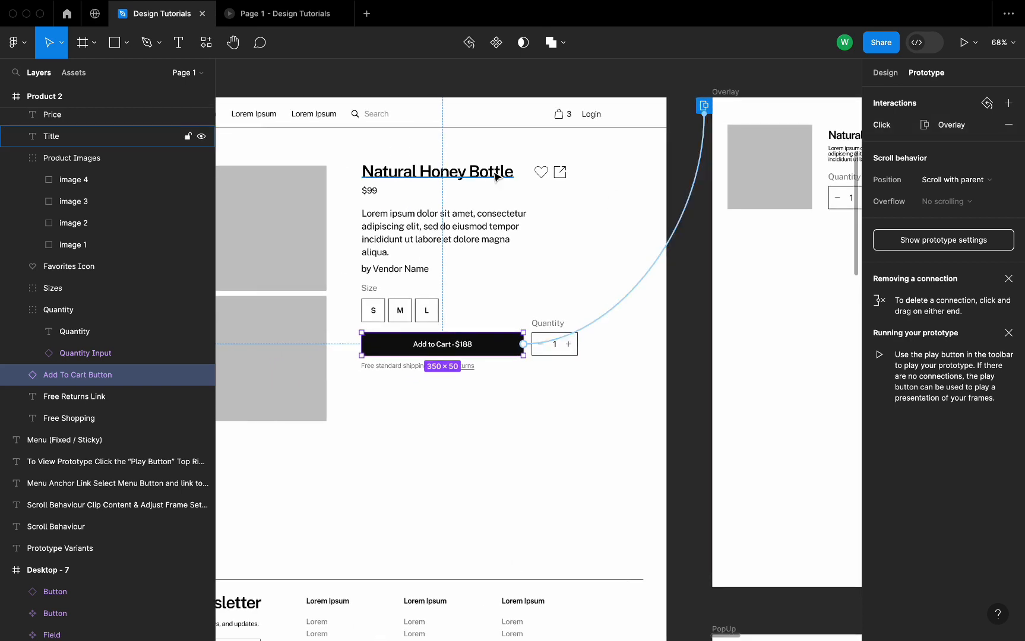
scroll(494, 176, left, 5)
click(239, 98)
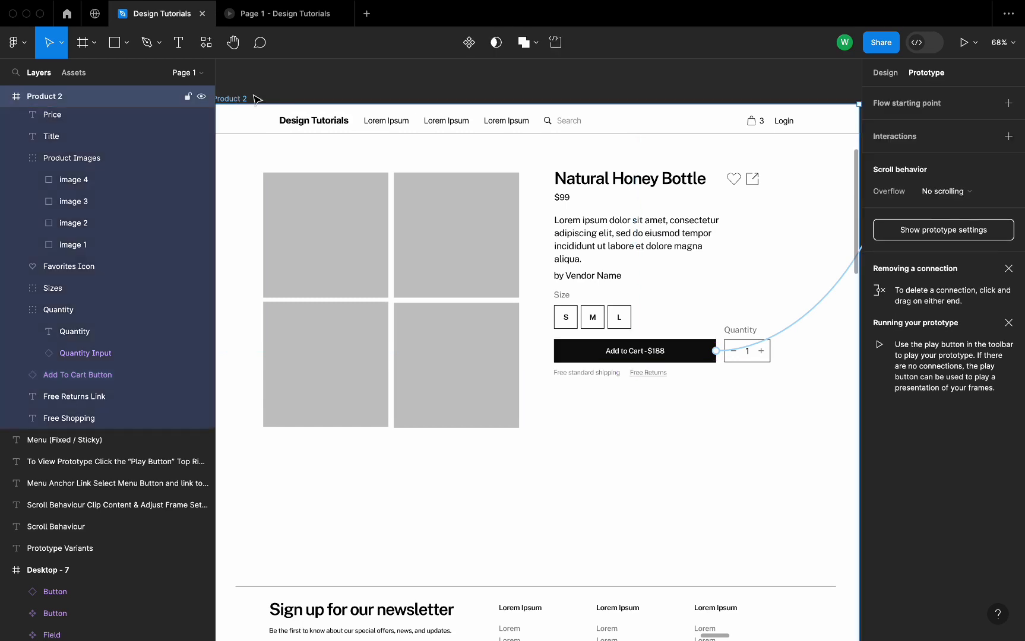
key(shift+space)
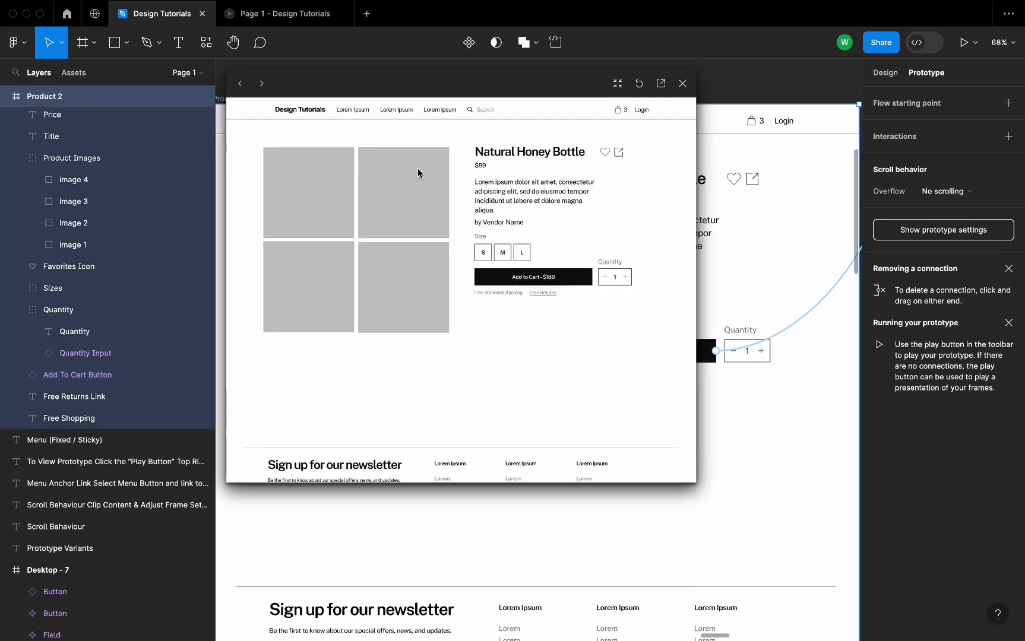
Test the Add to Cart overlay in the prototype preview, then close the preview
click(519, 282)
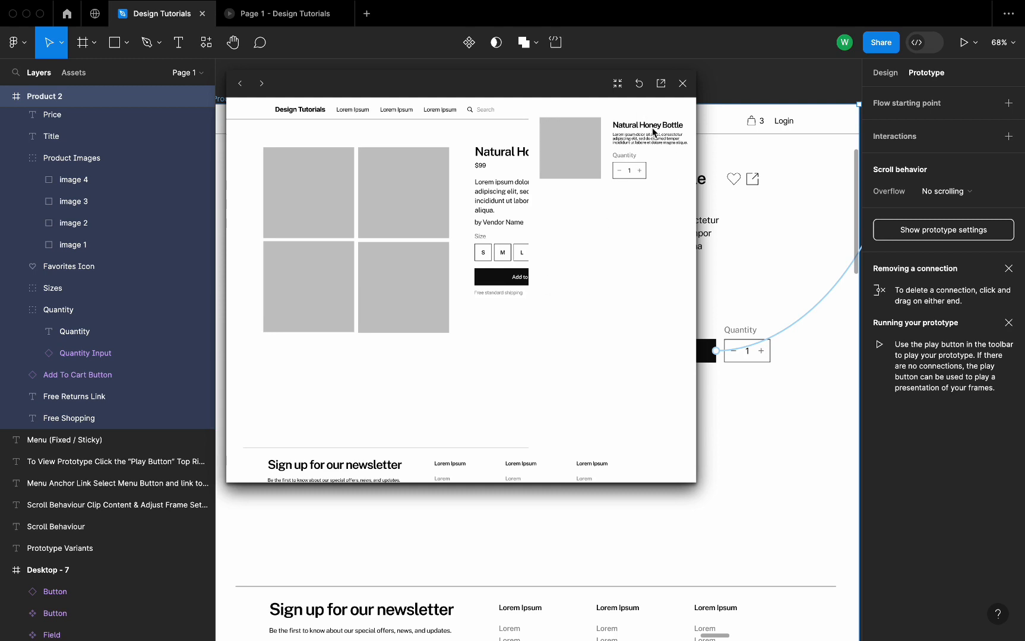
click(680, 93)
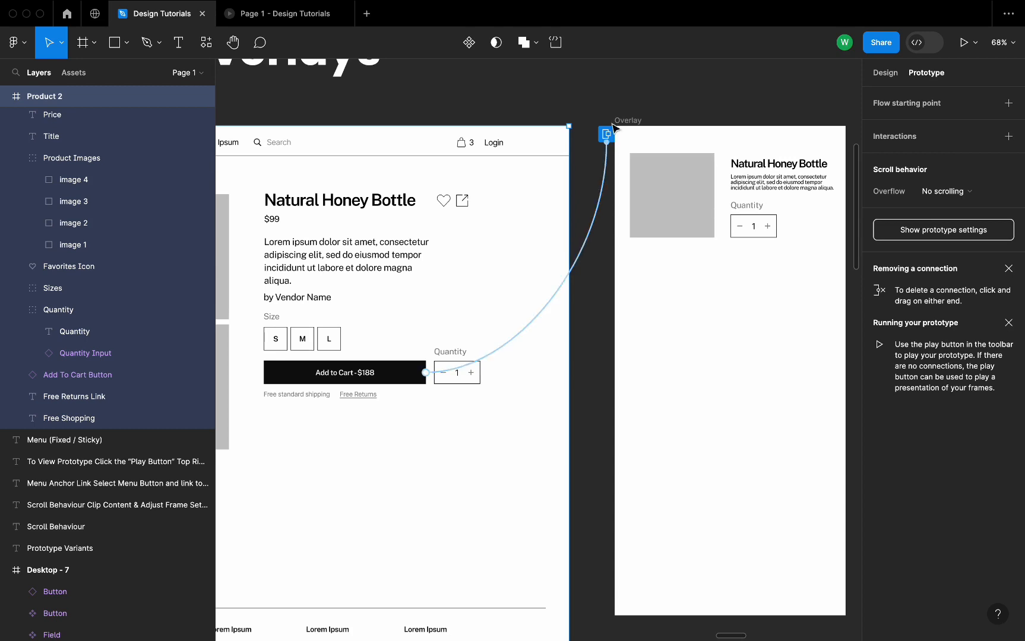
Set the Add to Cart overlay interaction's animation to Move in, keep its position at Top right, and close the interaction settings
click(605, 186)
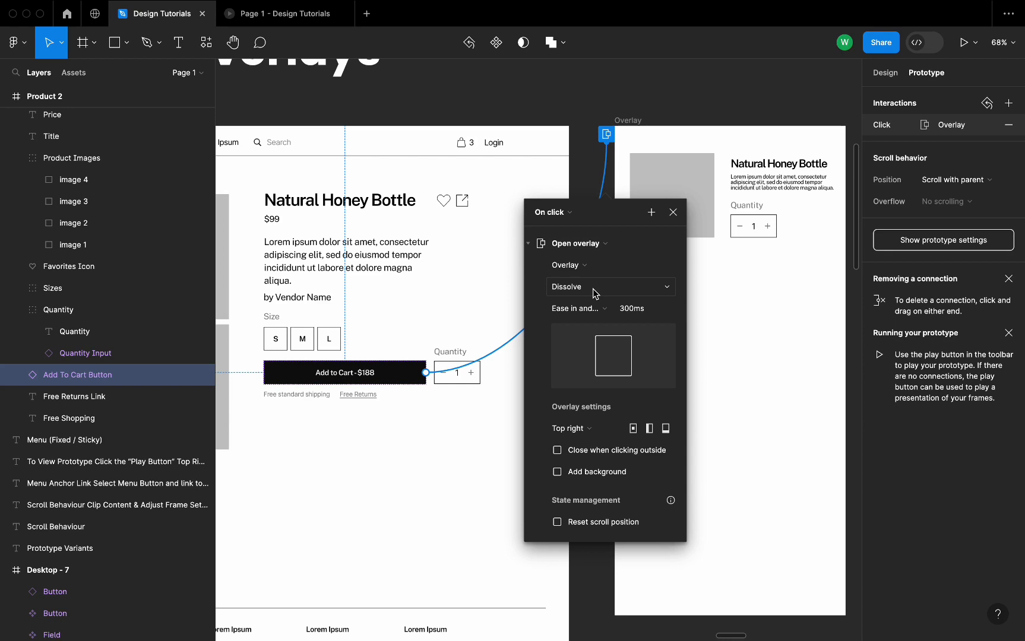
click(595, 291)
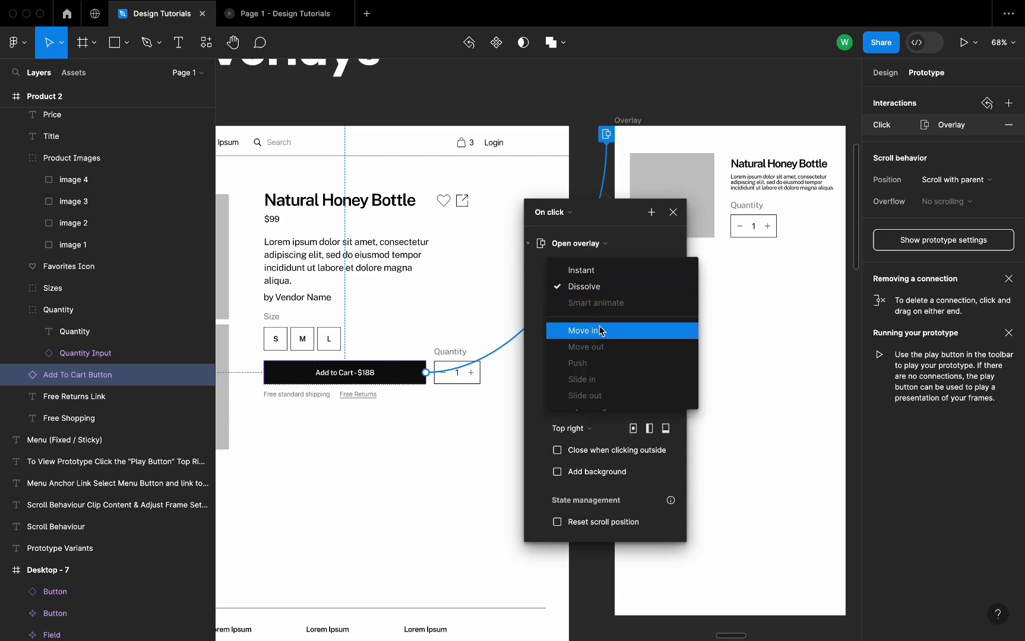
click(600, 331)
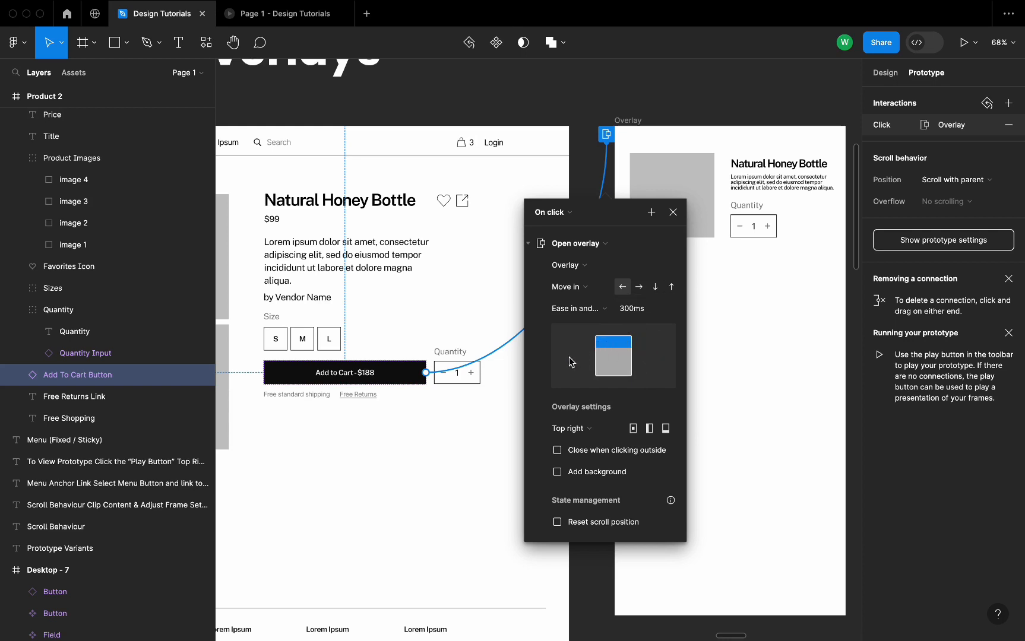
click(561, 429)
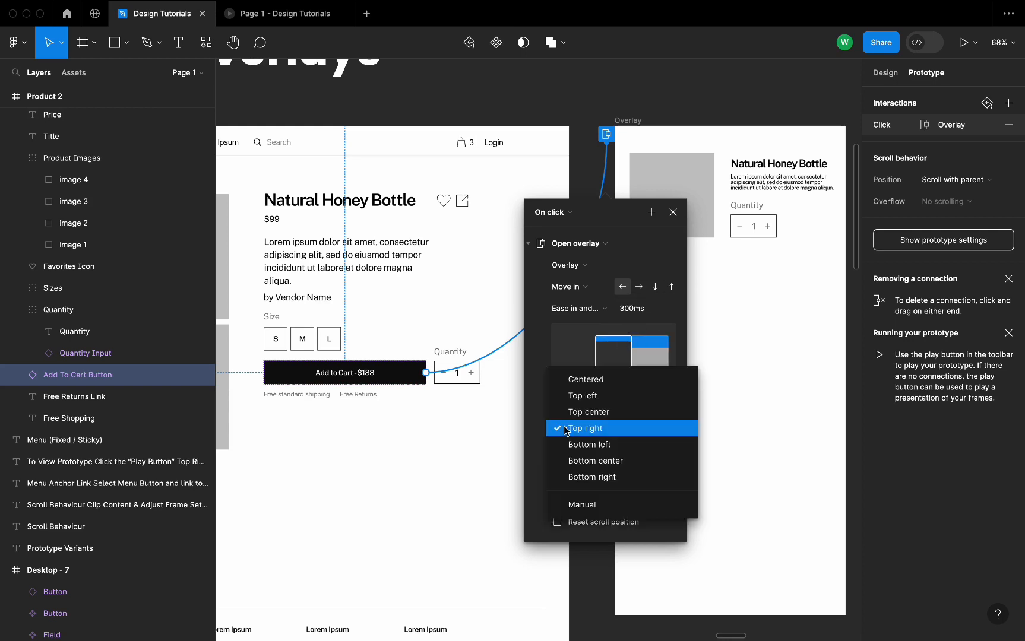
click(583, 430)
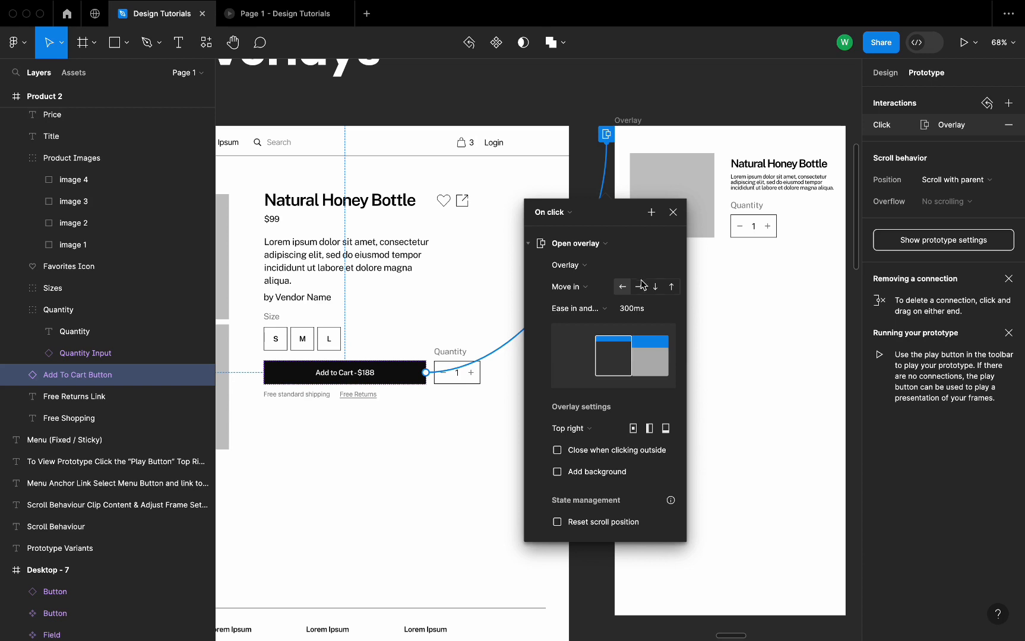
click(673, 212)
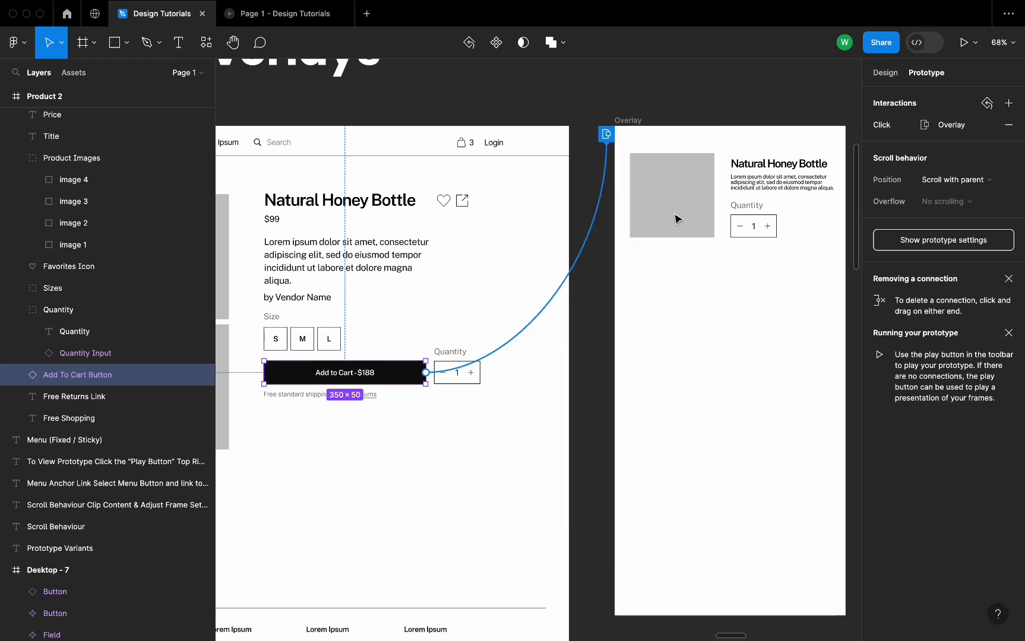
Preview the Product 2 frame inline, test the Move in overlay from Add to Cart, and close the preview
scroll(673, 217, left, 10)
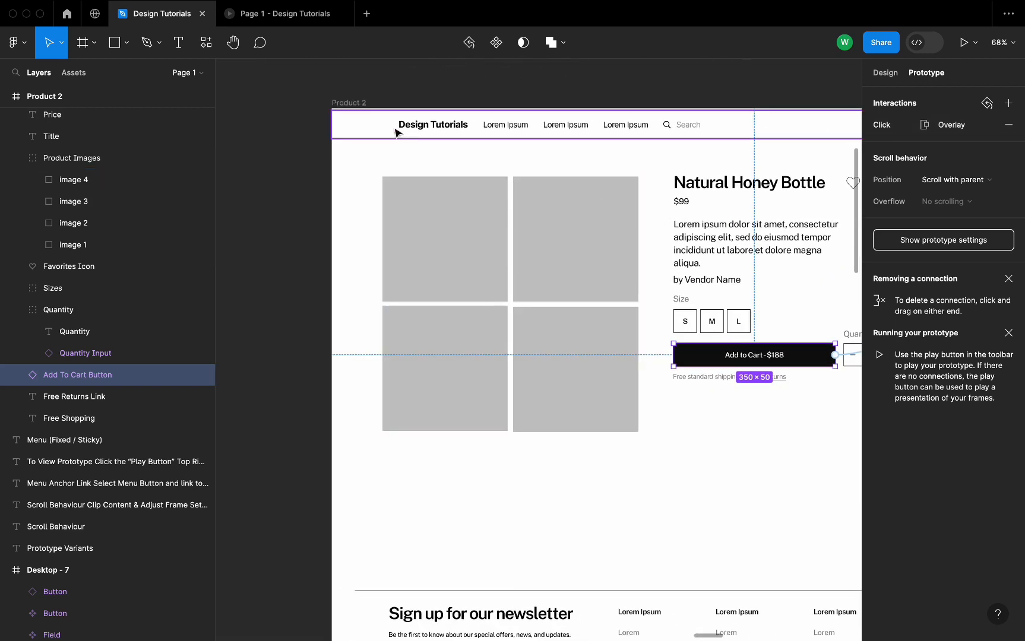
click(353, 106)
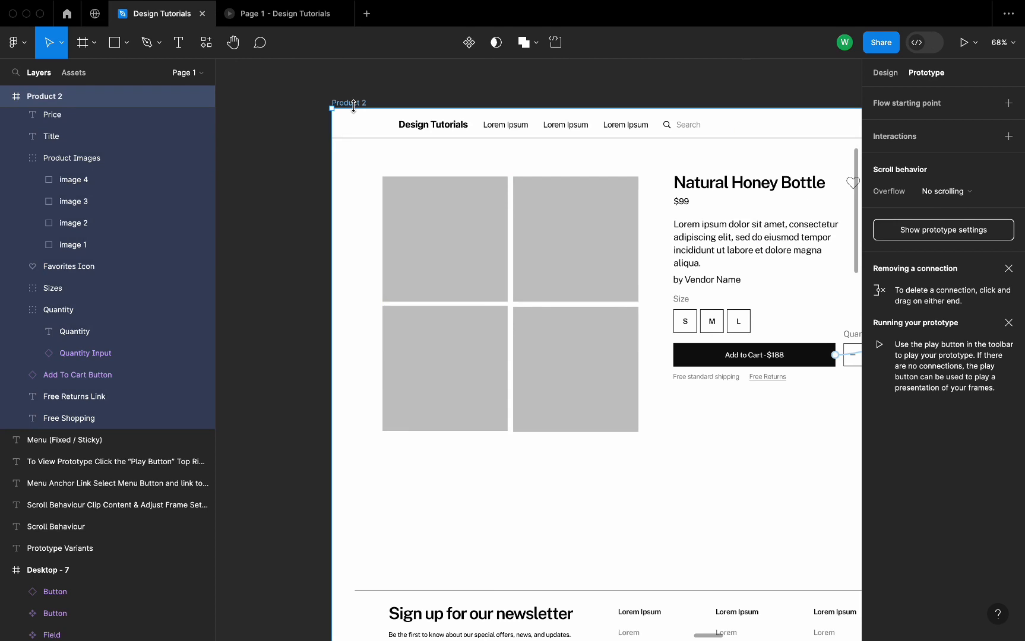
key(shift+space)
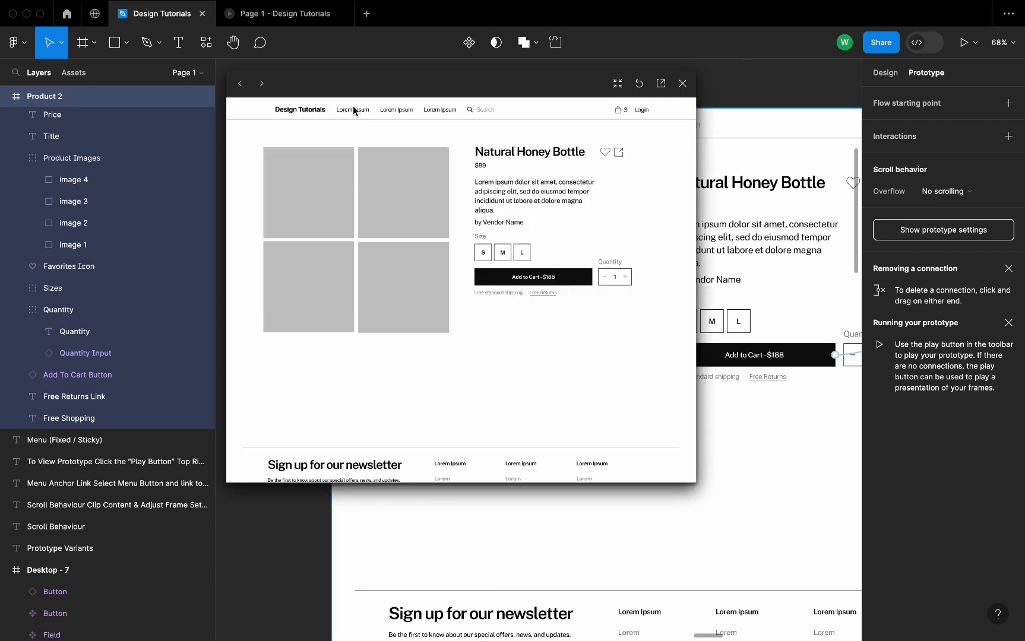
click(534, 279)
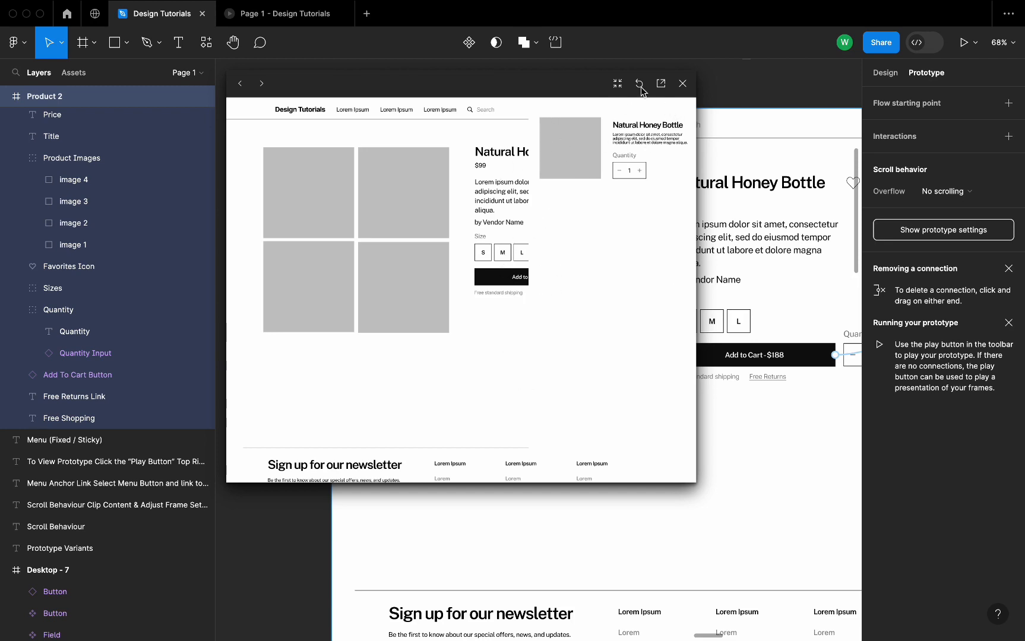
click(682, 84)
Enable Close when clicking outside and Add background, 000000 at 25%, for the Add to Cart overlay interaction
scroll(631, 226, right, 6)
scroll(631, 226, up, 1)
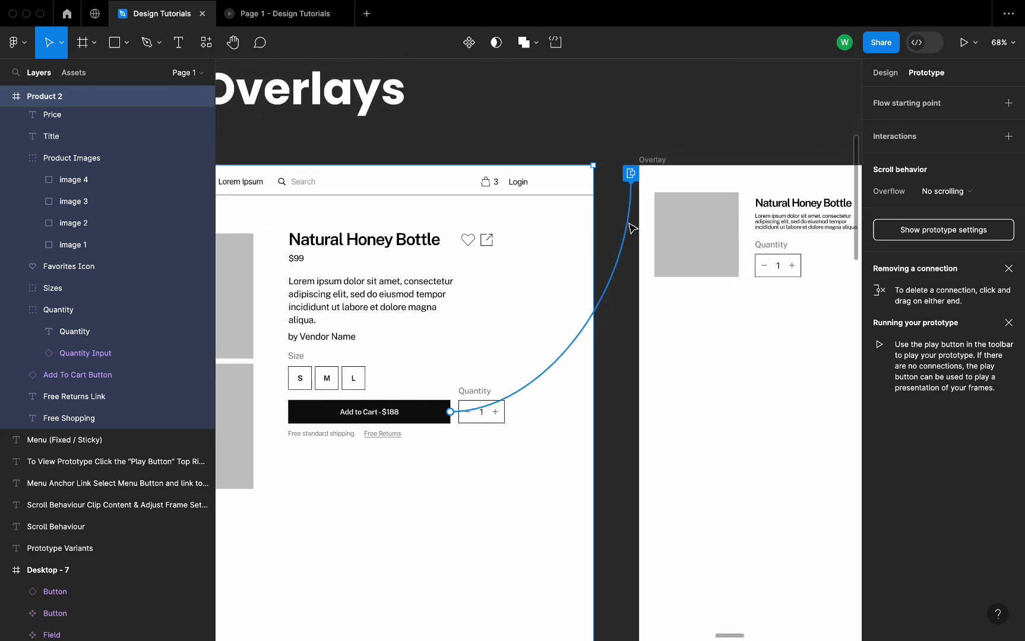
click(625, 246)
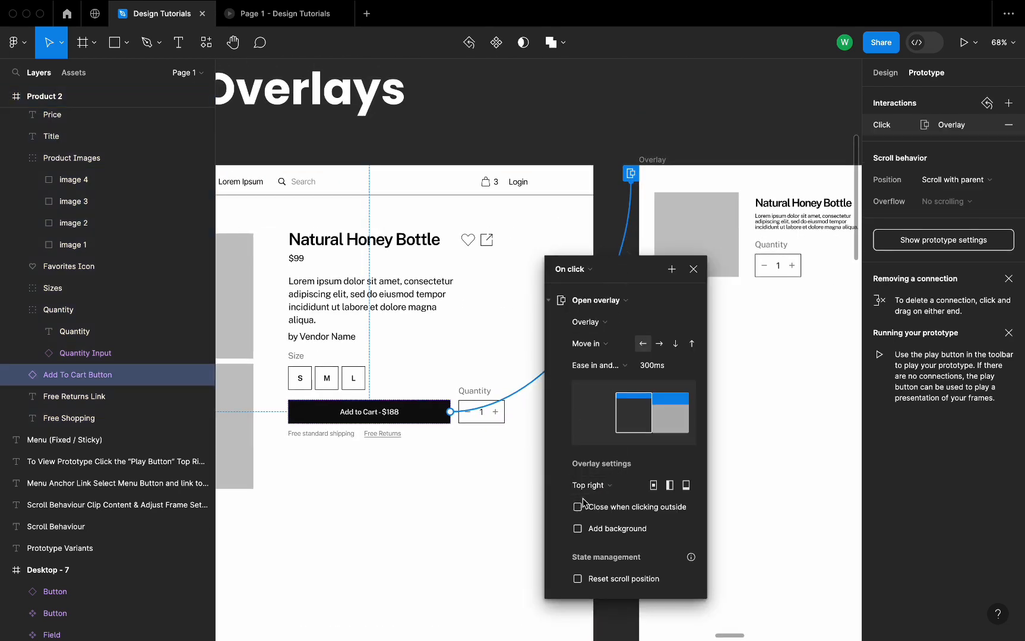
click(578, 530)
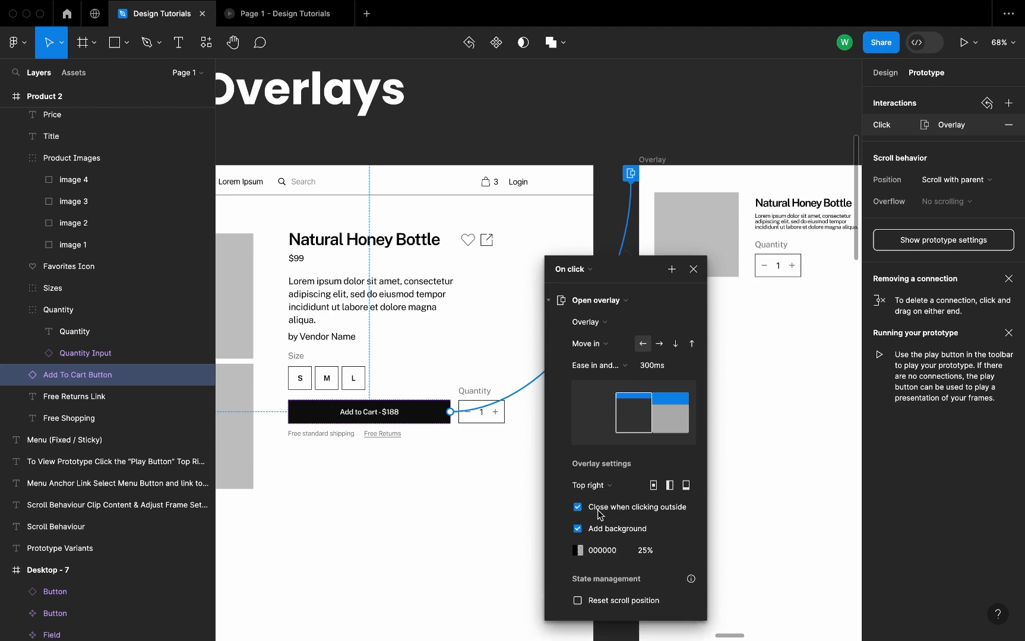
click(693, 269)
Preview Product 2, open the cart overlay, dismiss it by selecting the area outside it, and close the preview
scroll(643, 289, left, 10)
scroll(643, 289, left, 5)
scroll(643, 288, down, 1)
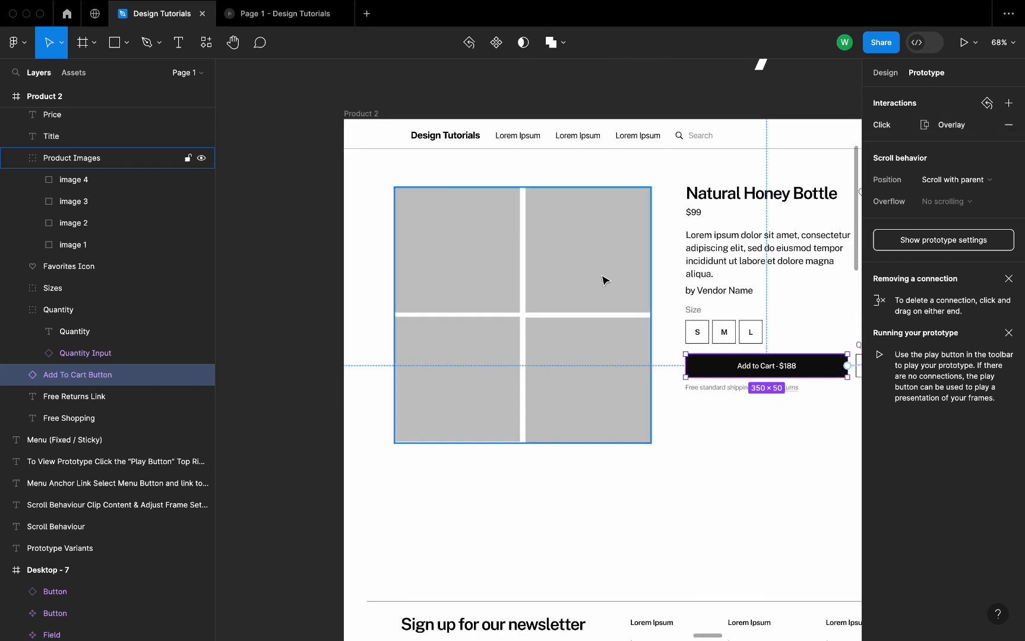
click(369, 114)
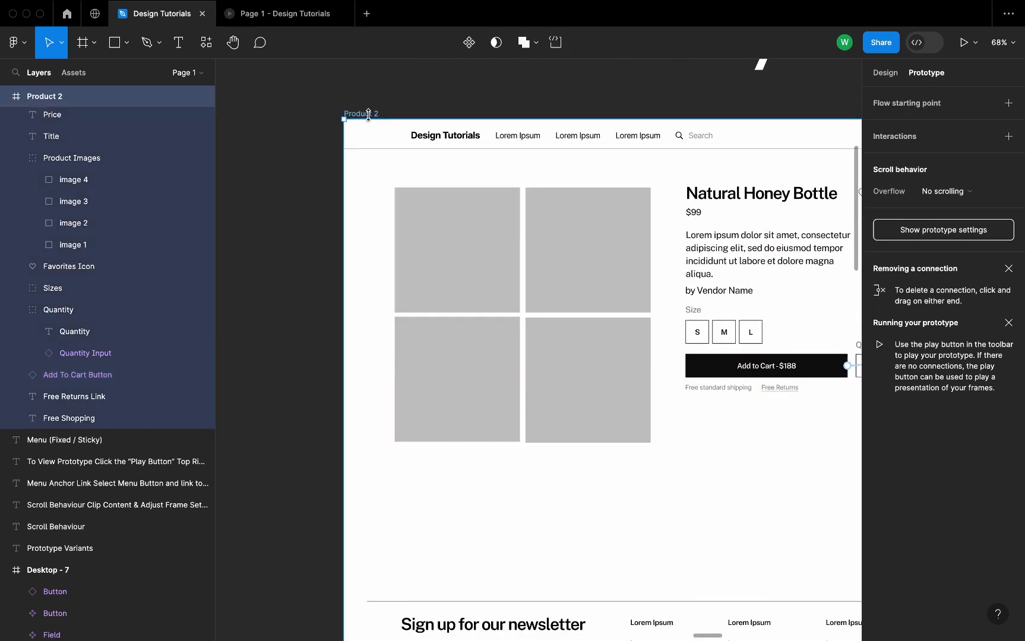
key(shift+space)
click(506, 279)
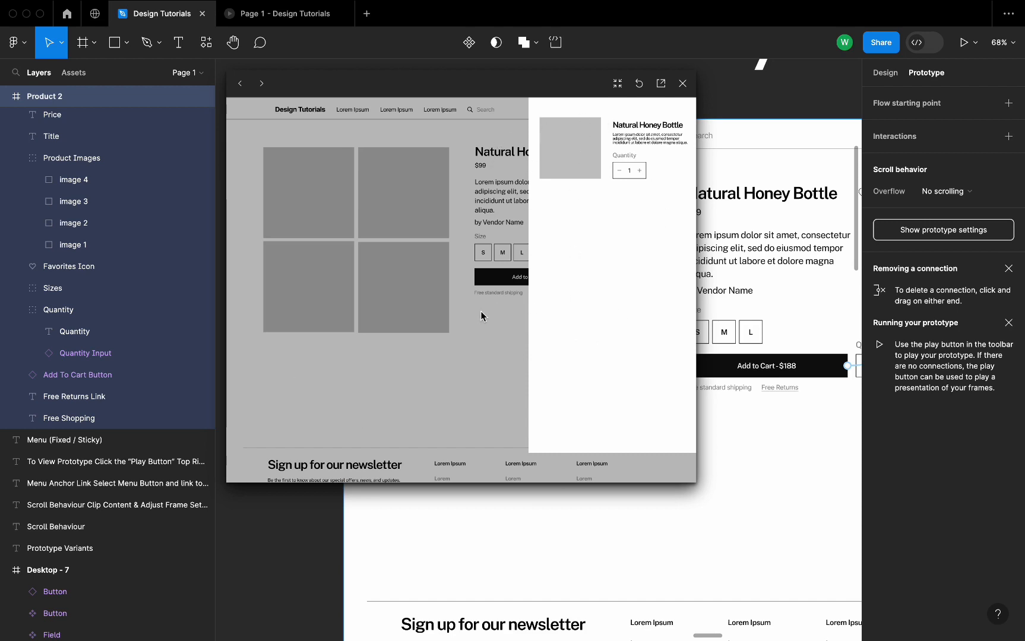
click(457, 190)
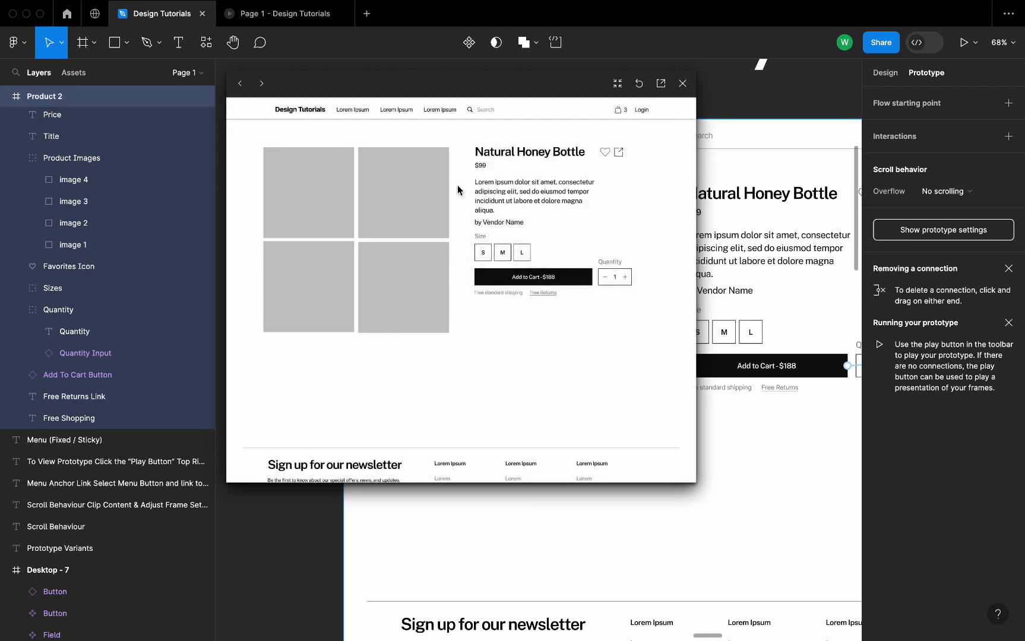
click(682, 83)
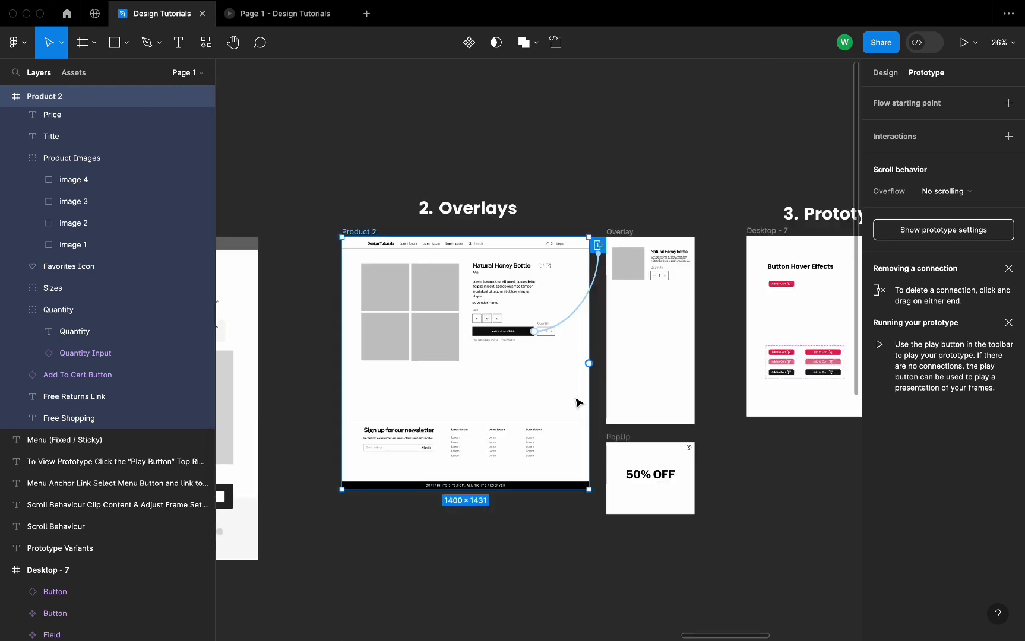
Examine the PopUp frame below the Overlay frame and its placement beside Product 2
scroll(588, 394, up, 5)
scroll(588, 395, up, 5)
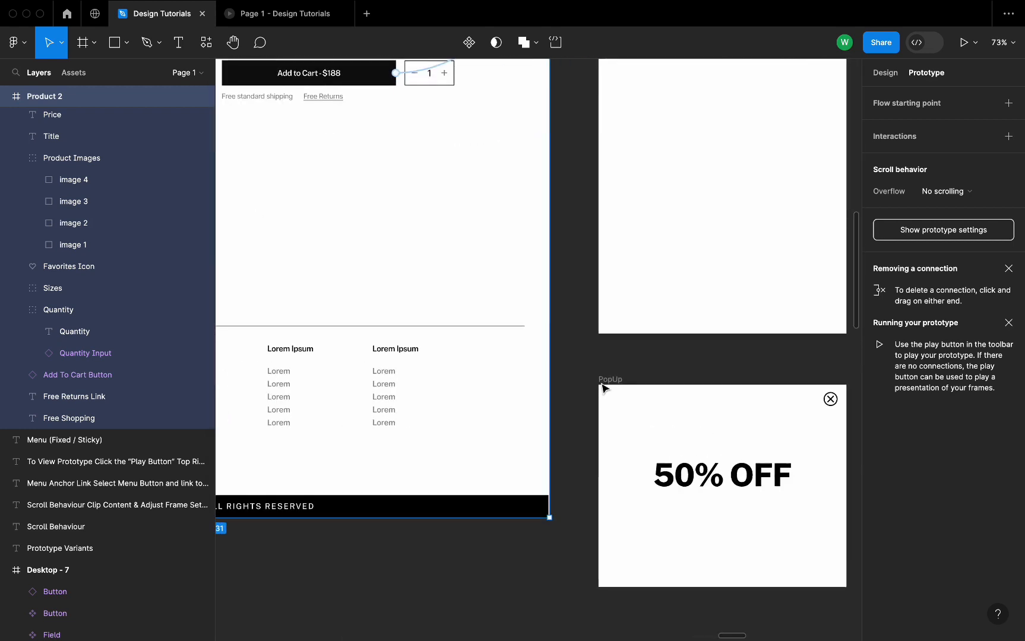
click(607, 381)
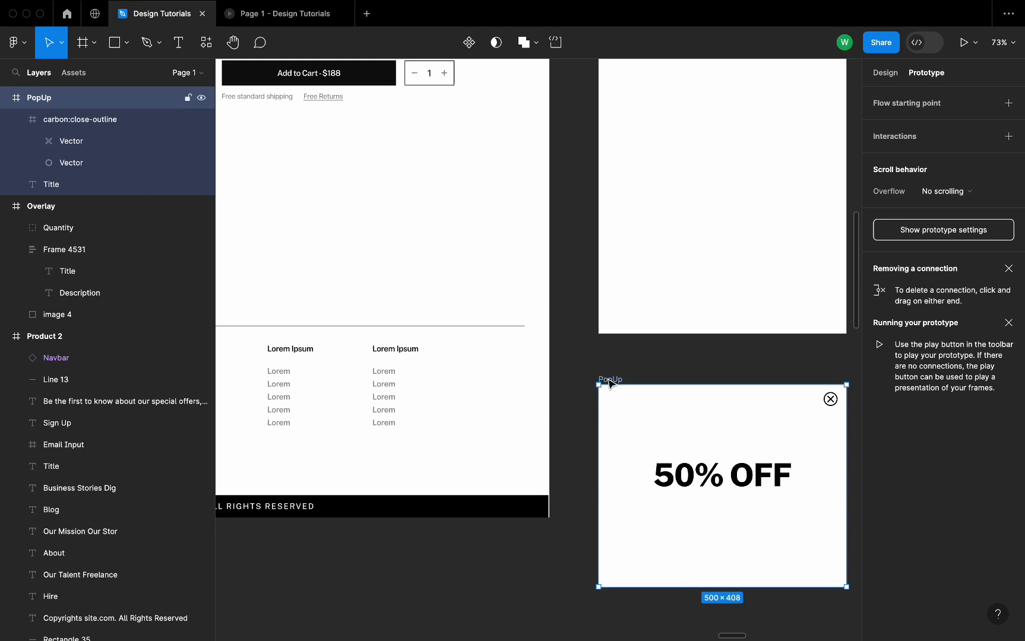
click(573, 365)
scroll(574, 367, down, 5)
scroll(575, 367, up, 2)
scroll(540, 334, left, 2)
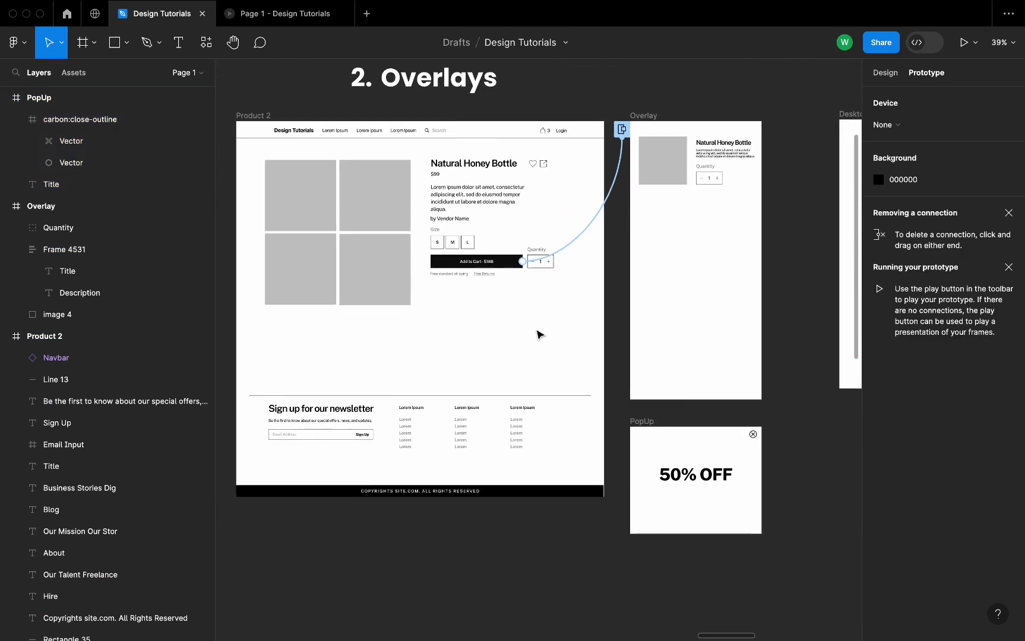
Connect the Product 2 frame to the PopUp frame with a Navigate to action after an 800ms delay, using the Dissolve animation
click(256, 116)
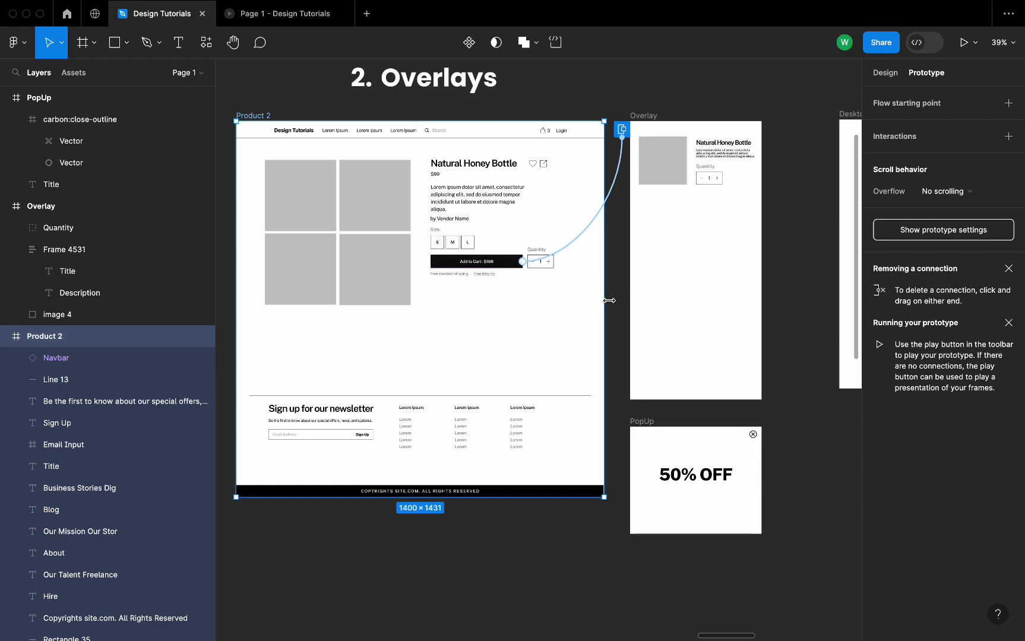
drag(604, 309, 648, 457)
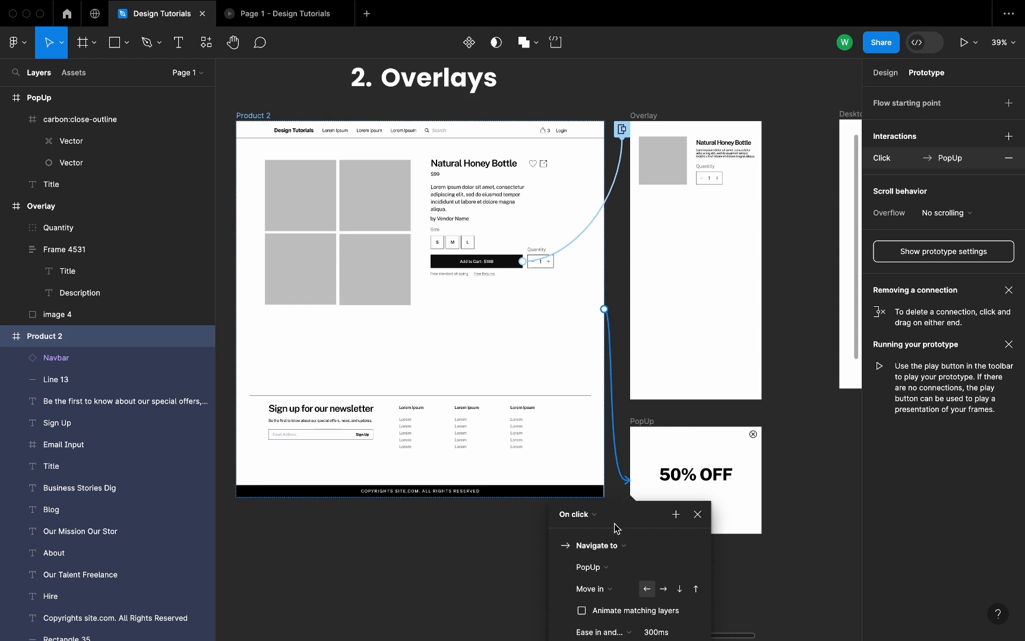
drag(616, 524, 551, 332)
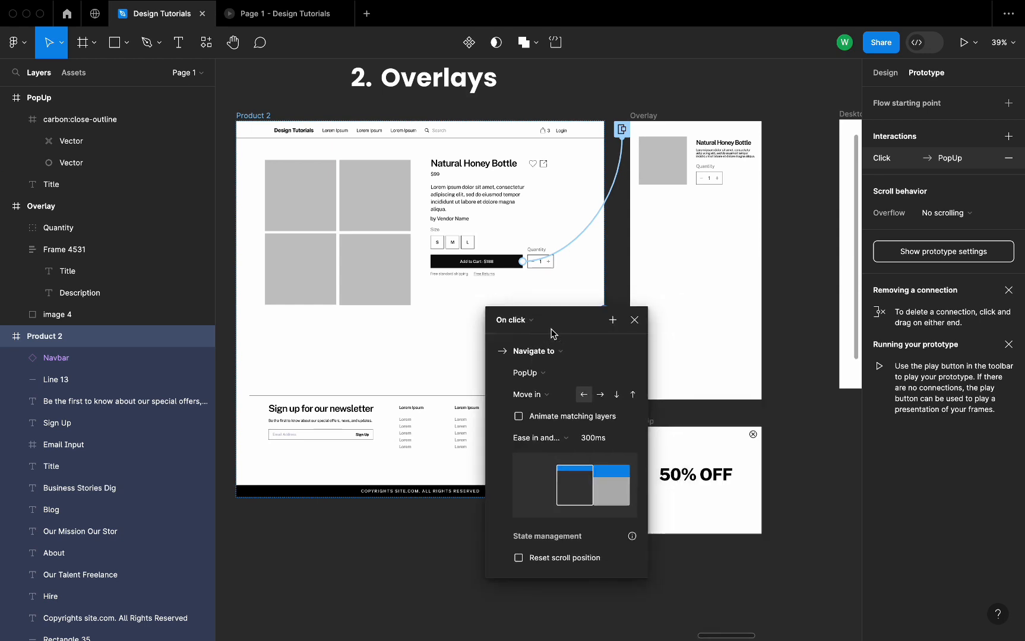
click(519, 322)
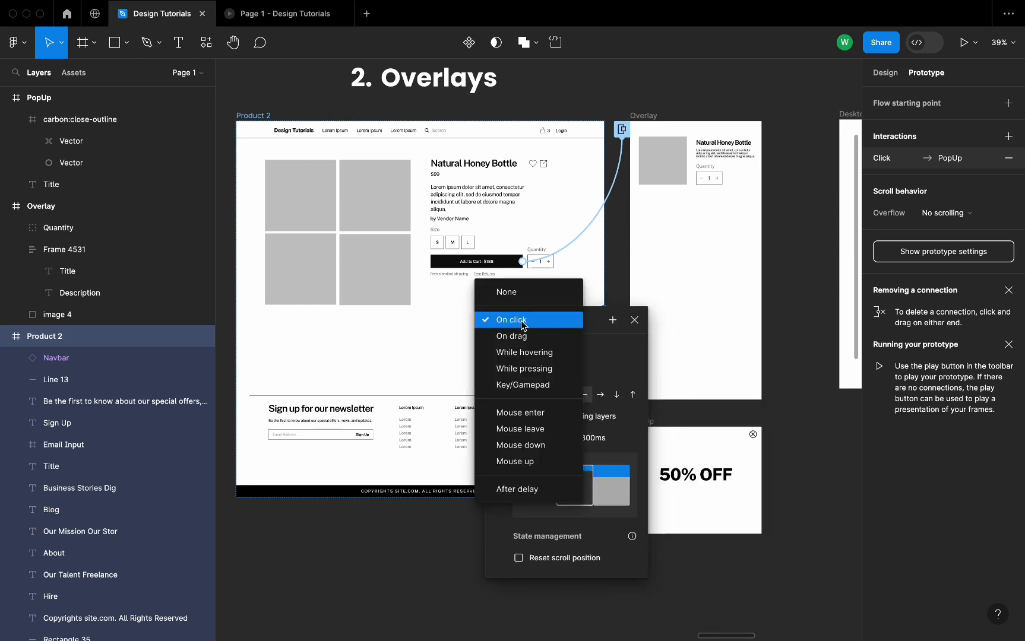
click(525, 493)
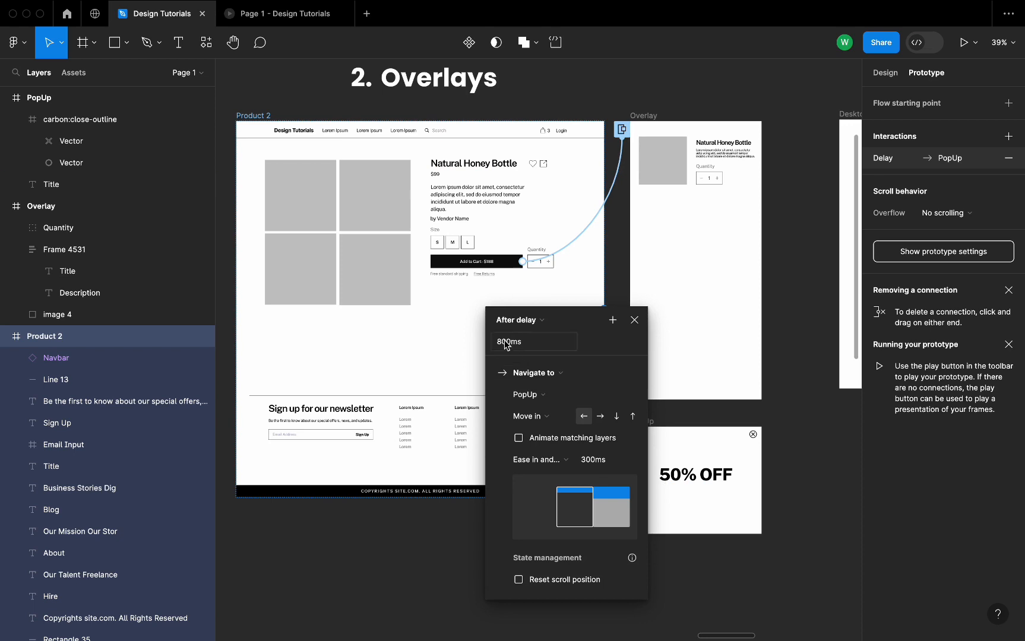
click(534, 420)
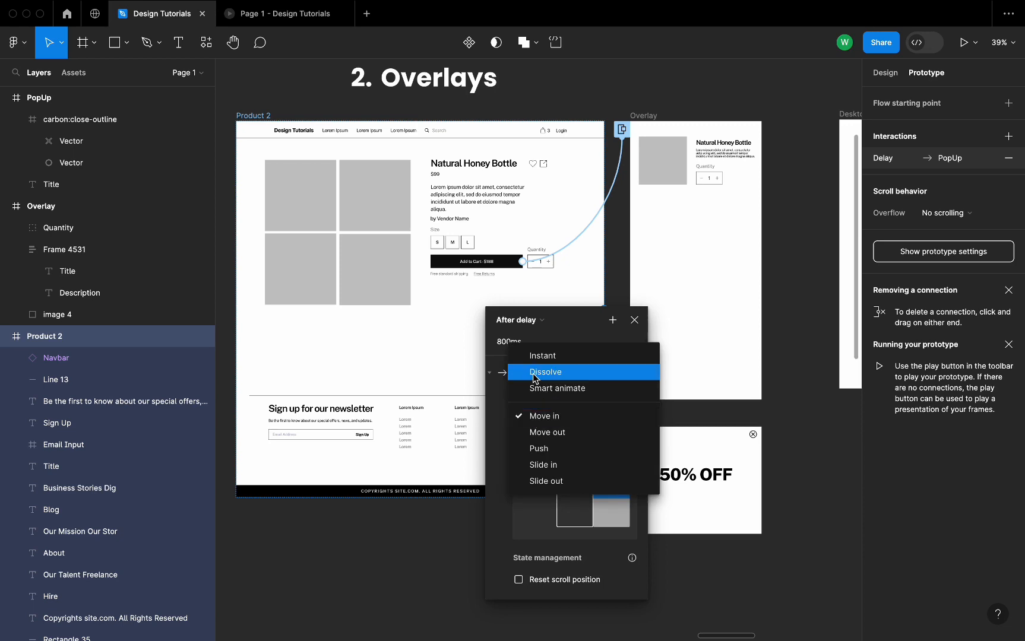
click(535, 372)
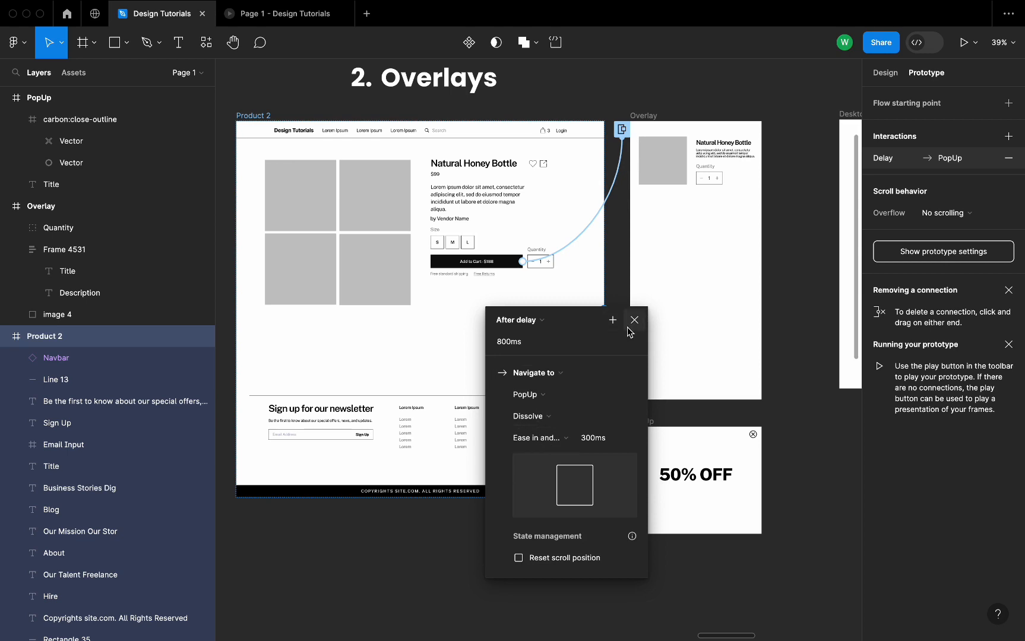
key(Escape)
Preview the delayed transition from Product 2 to the PopUp frame, then close the preview
key(shift+space)
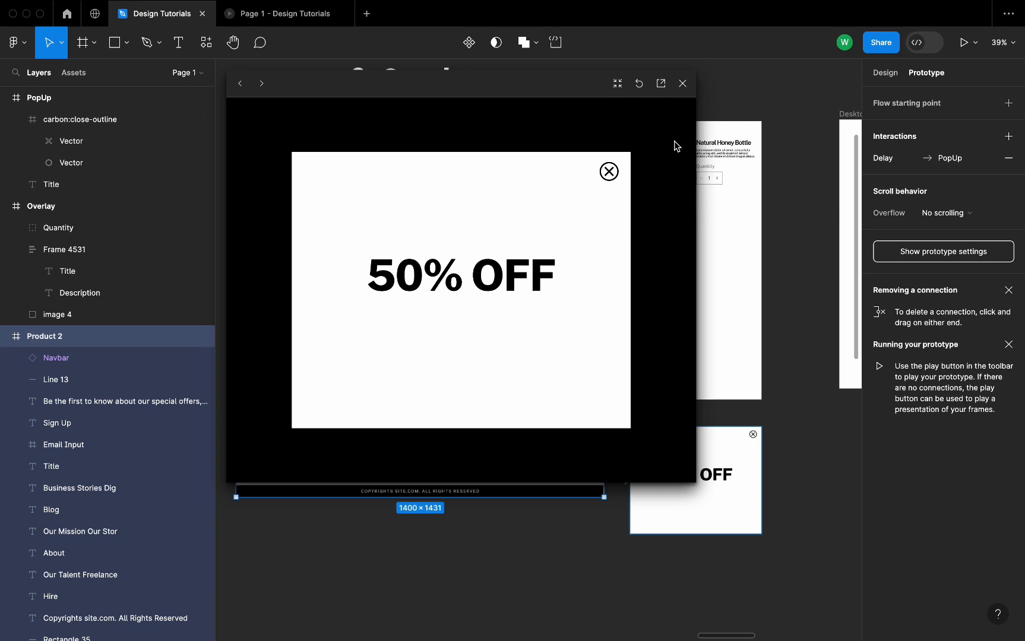
click(683, 84)
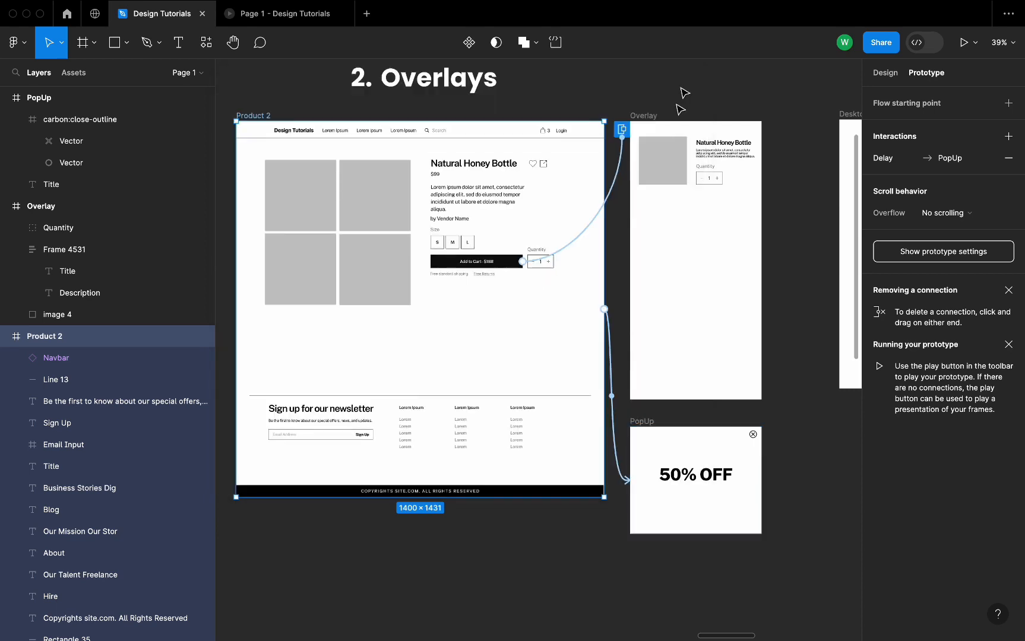
Change the action of the delayed Product 2 to PopUp connection from Navigate to to Open overlay
click(612, 344)
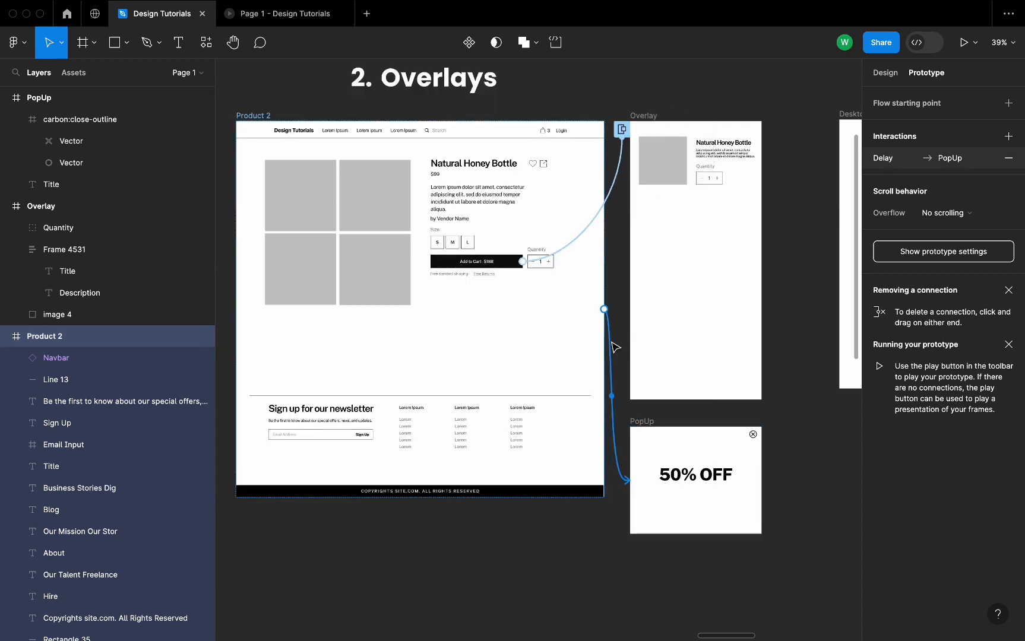
click(616, 347)
drag(614, 375, 554, 277)
click(537, 332)
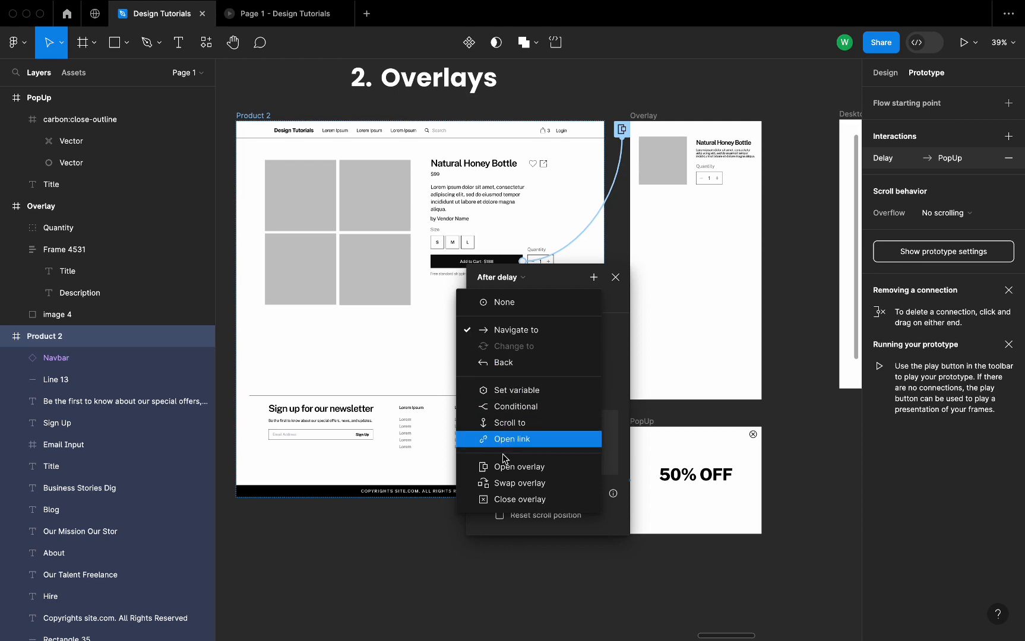
click(528, 468)
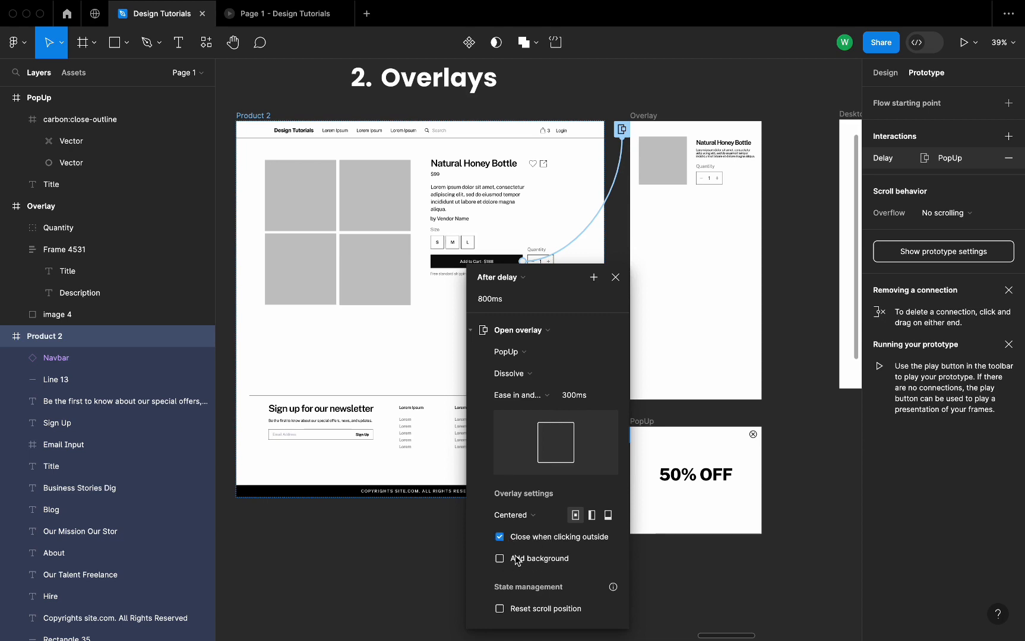
Preview the Product 2 frame with its delayed PopUp overlay, dismiss the overlay by its outside area, and close the preview
click(298, 105)
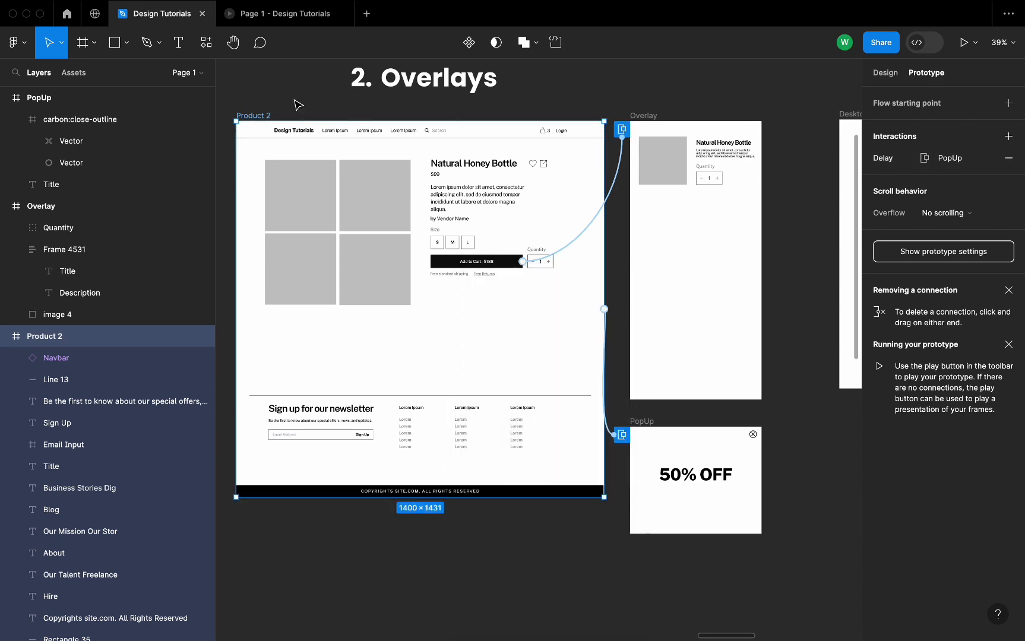
click(297, 104)
click(260, 115)
key(shift+space)
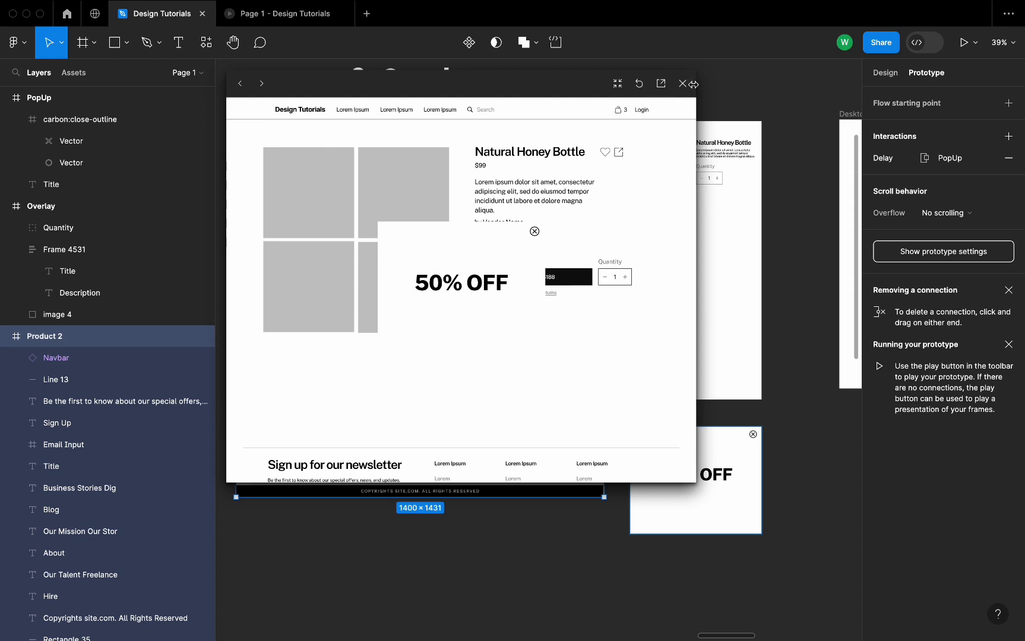
click(595, 207)
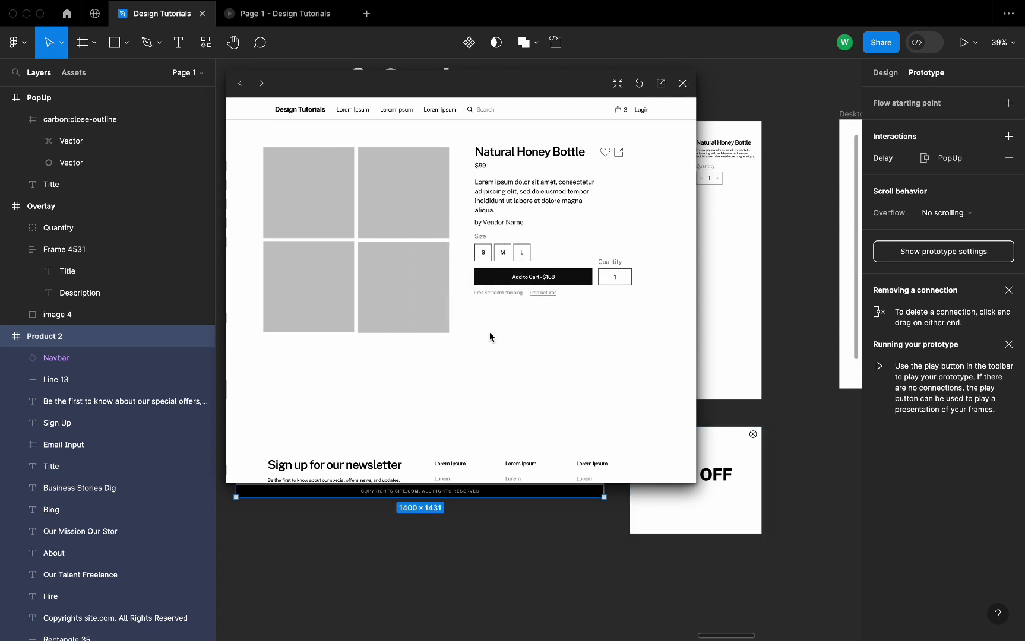
click(684, 88)
Add a drop shadow effect to the PopUp frame
scroll(657, 458, right, 5)
scroll(657, 458, down, 3)
scroll(657, 458, up, 3)
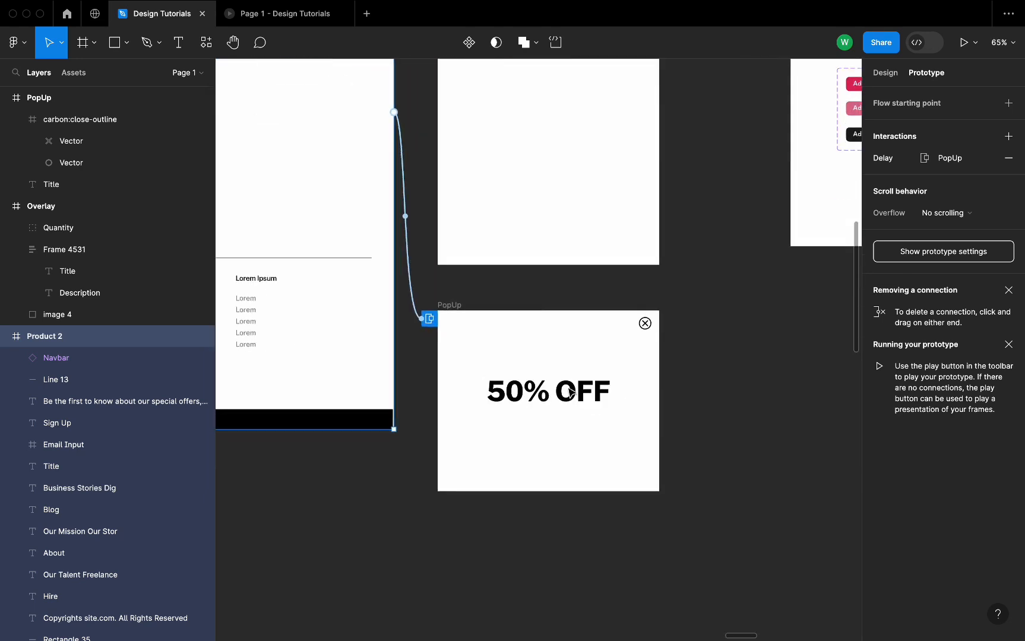
click(451, 305)
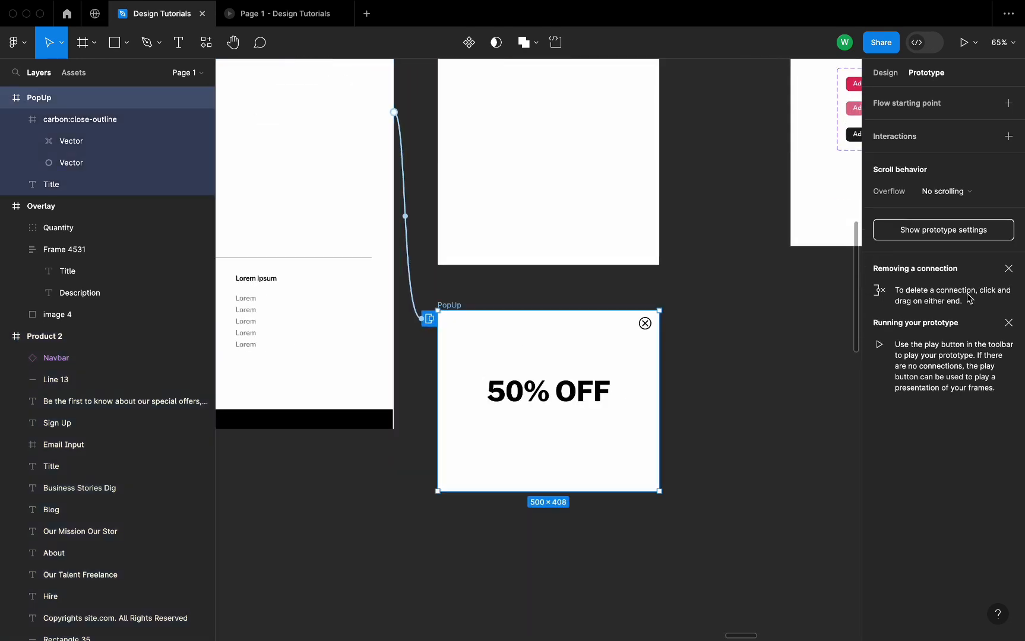
click(887, 76)
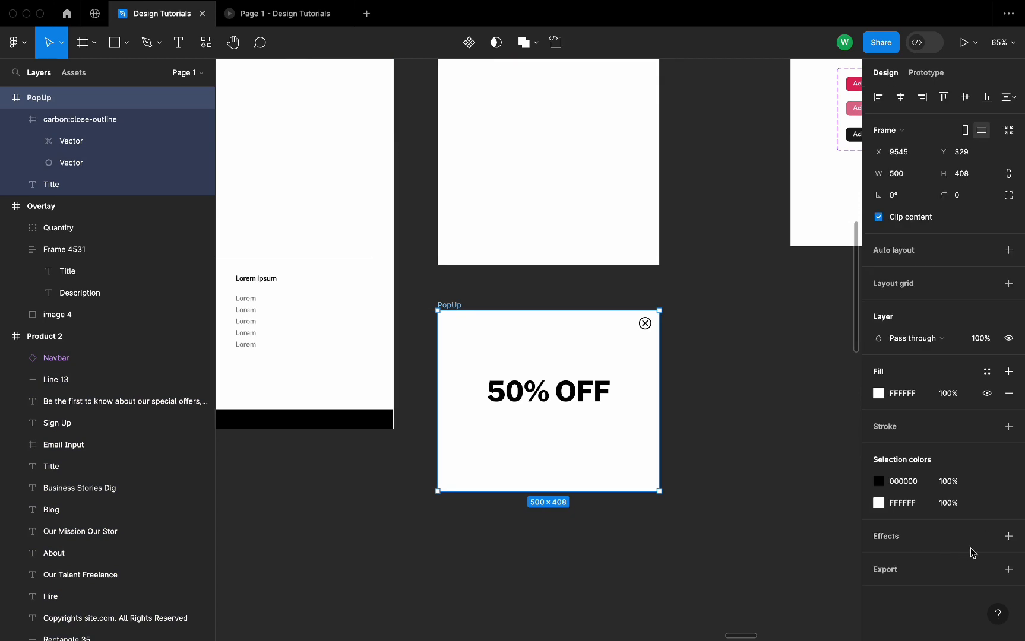
click(1009, 536)
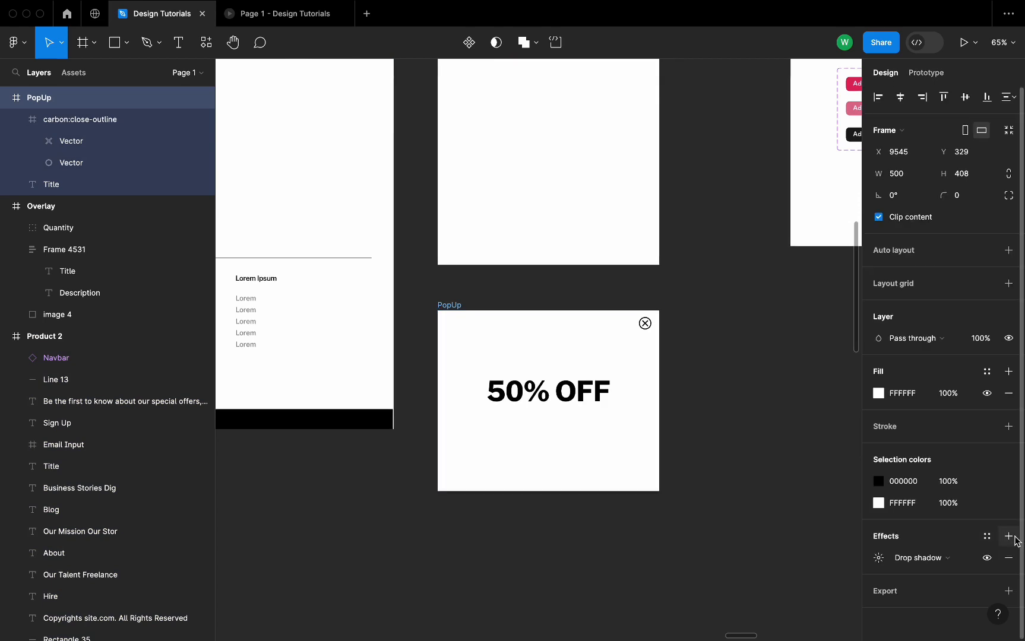
Set the PopUp frame's drop shadow to a Y offset of 10, blur of 10 and spread of 10
click(879, 559)
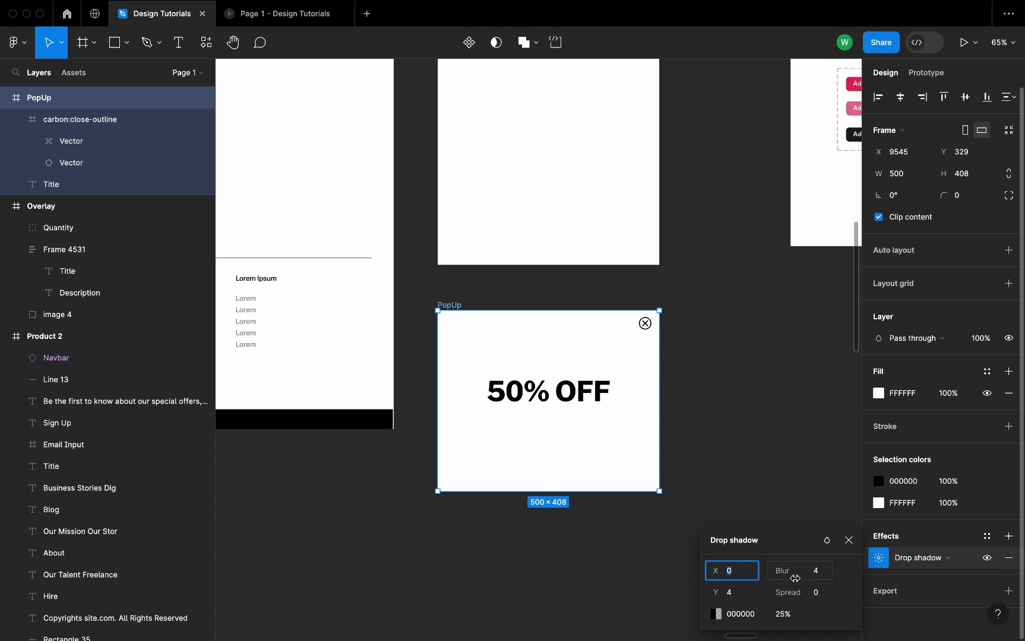
click(749, 596)
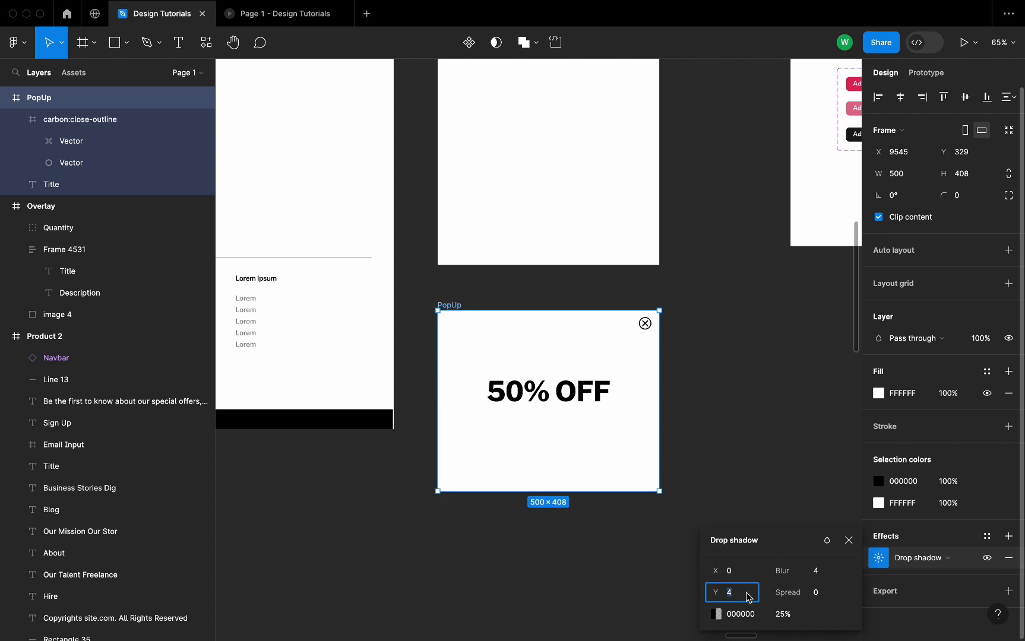
key(Tab)
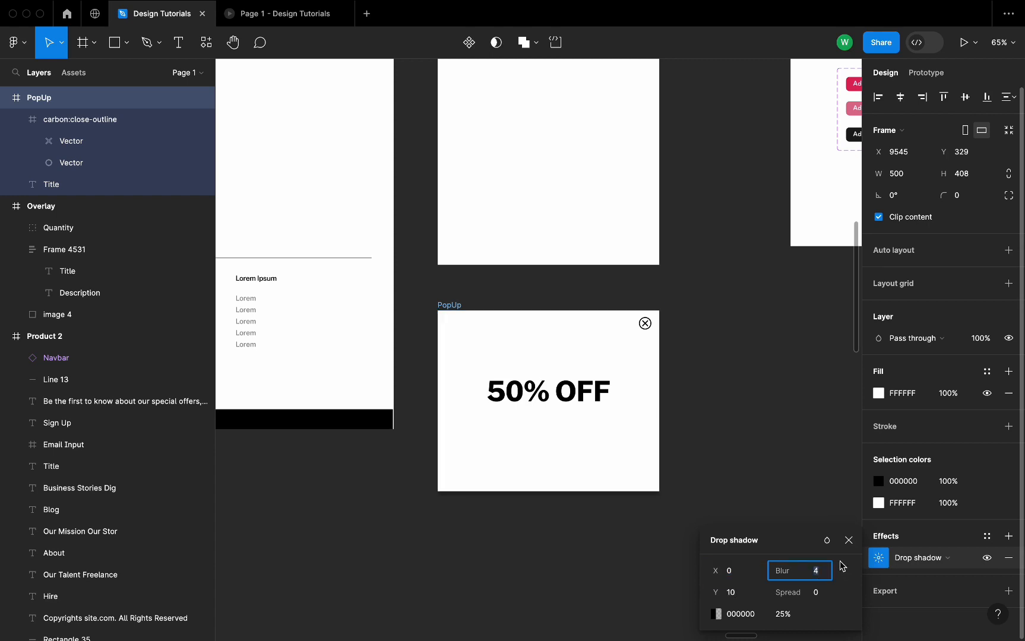
text(10)
key(Tab)
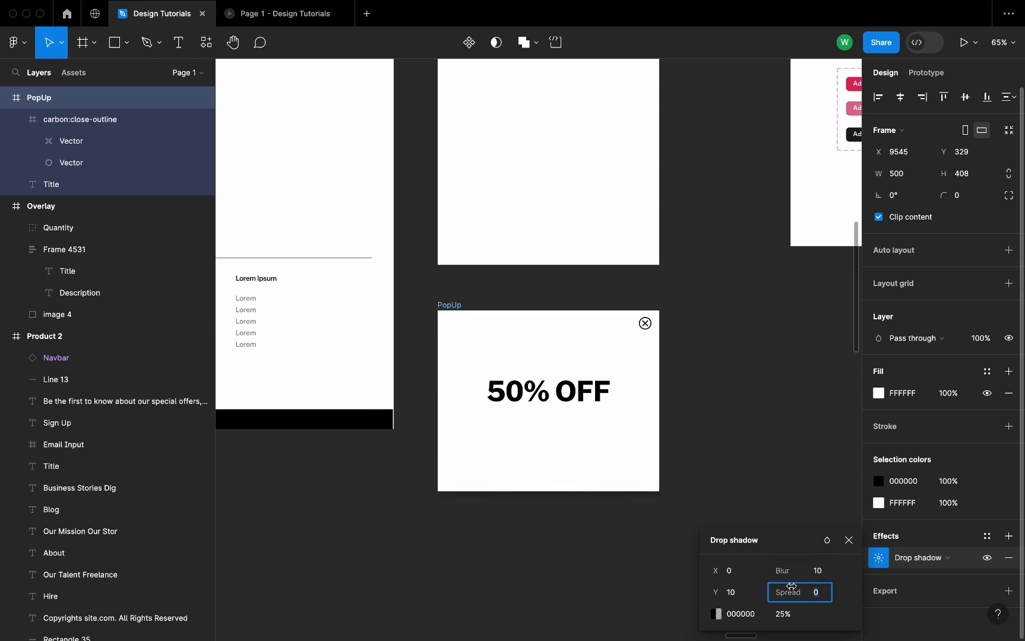
text(10)
key(Tab)
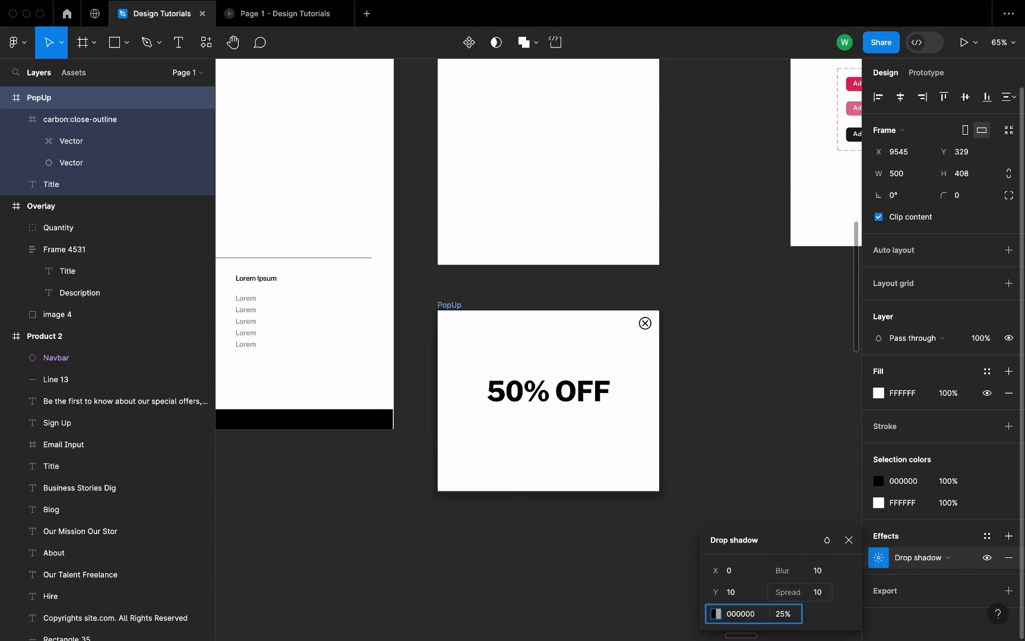
click(851, 542)
Preview Product 2 with the shadowed 50% OFF popup, dismiss the popup, and close the preview
scroll(754, 444, down, 5)
scroll(755, 443, left, 3)
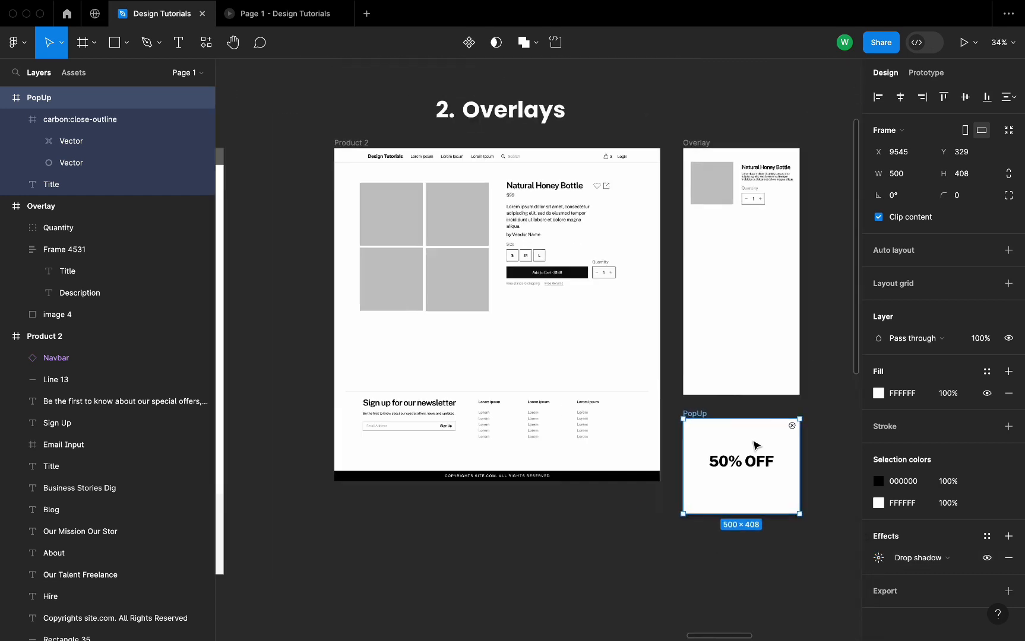
click(346, 148)
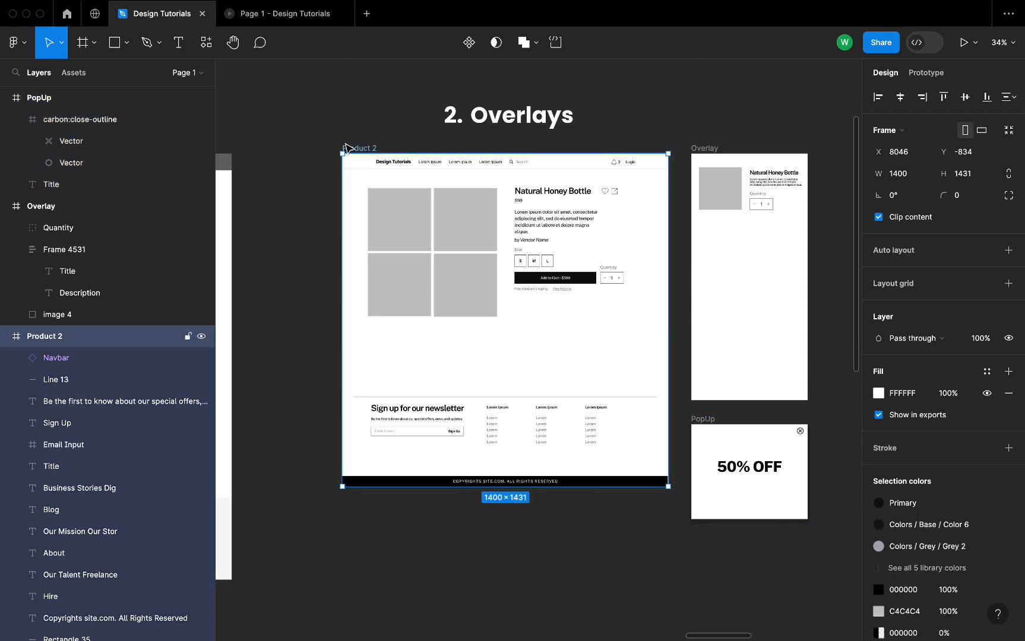
key(shift+space)
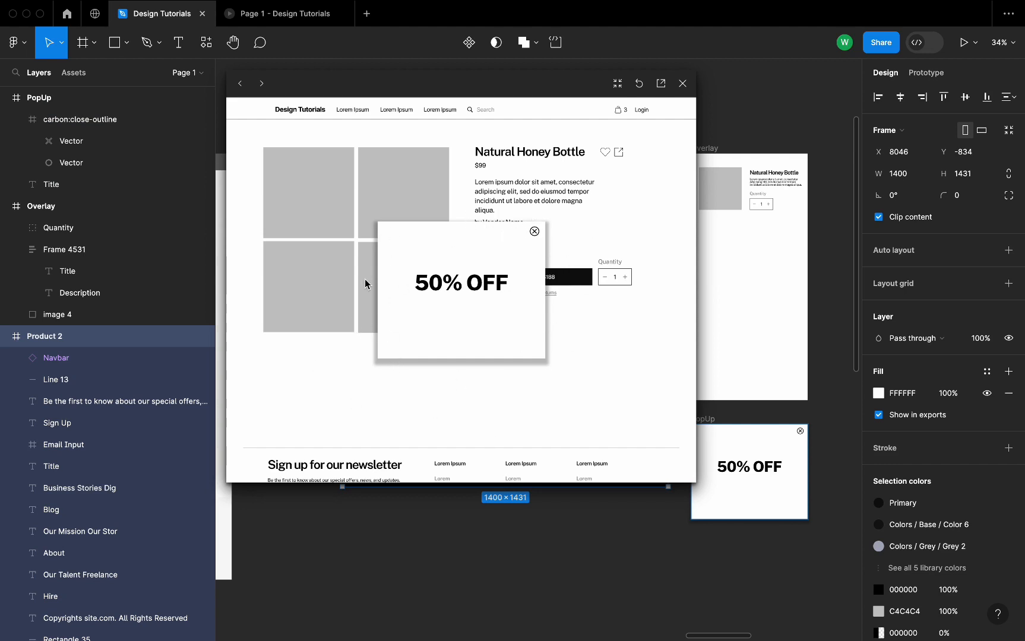
scroll(333, 314, down, 3)
scroll(301, 343, up, 3)
click(301, 343)
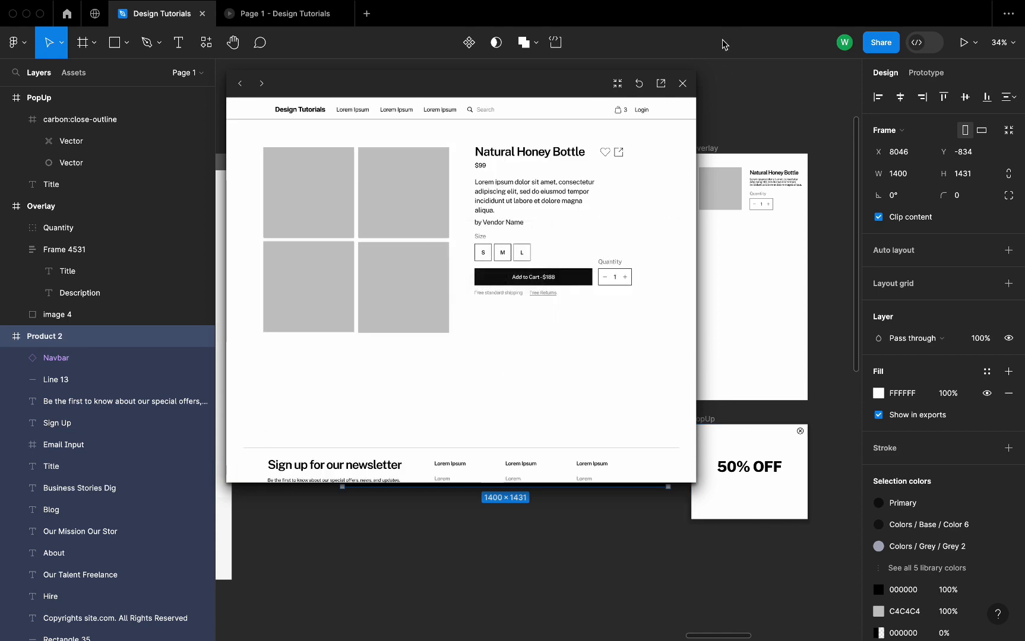
click(683, 84)
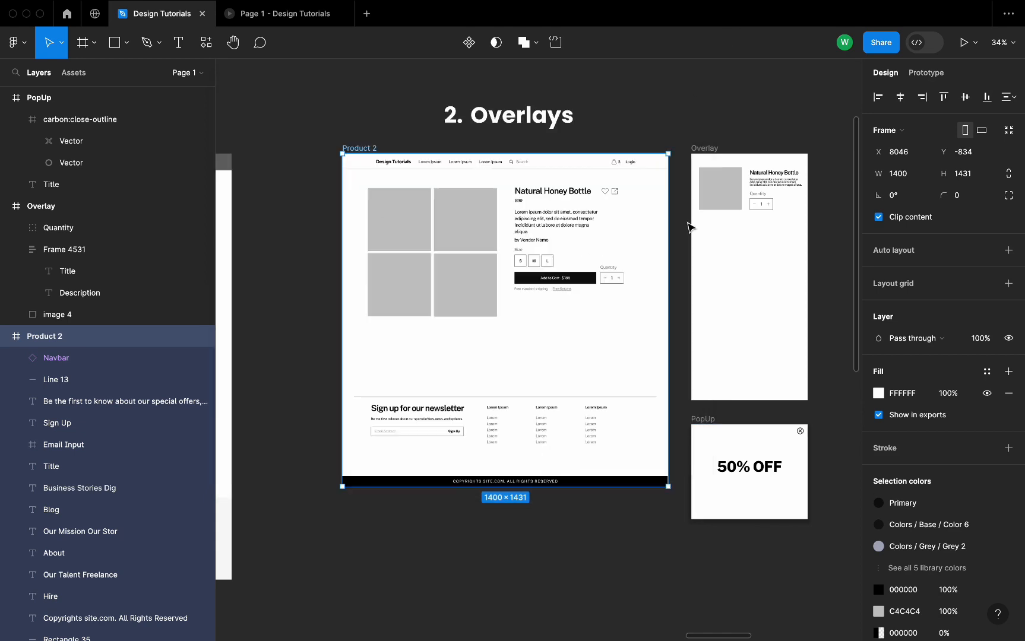
Examine the Desktop - 7 frame in the Prototype Variants section, including its Button Hover Effects and Drop down Field examples
scroll(677, 285, right, 10)
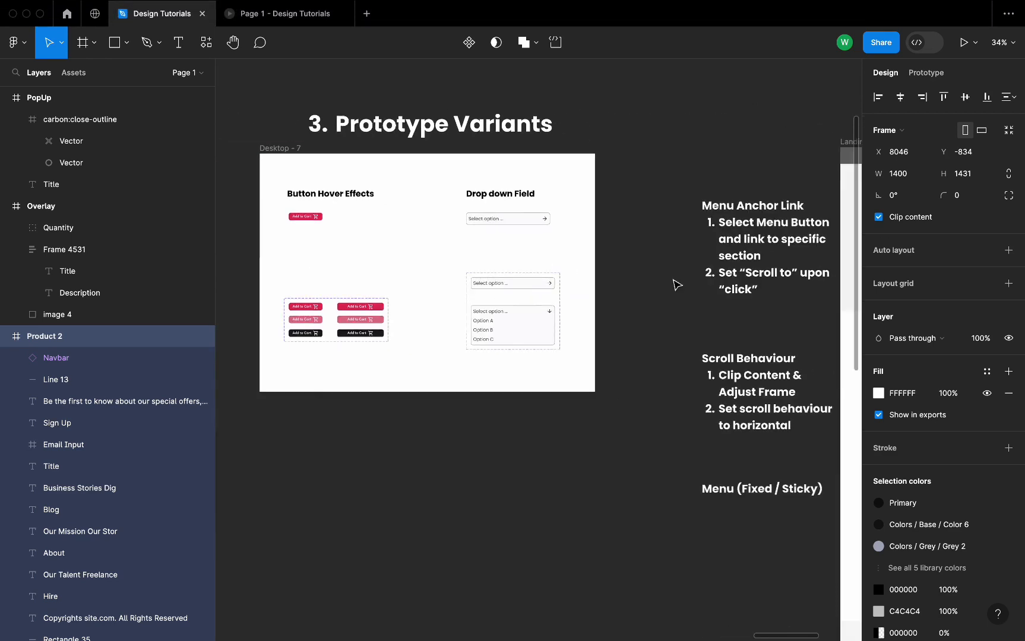
scroll(677, 285, right, 2)
scroll(677, 285, up, 2)
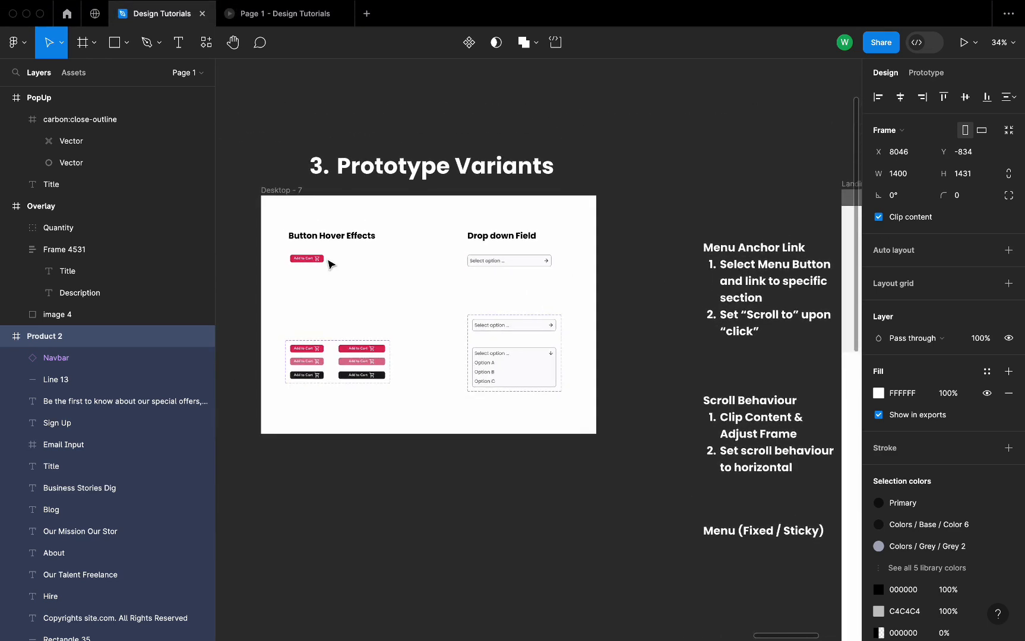
scroll(331, 264, up, 2)
scroll(330, 264, left, 2)
scroll(330, 264, up, 3)
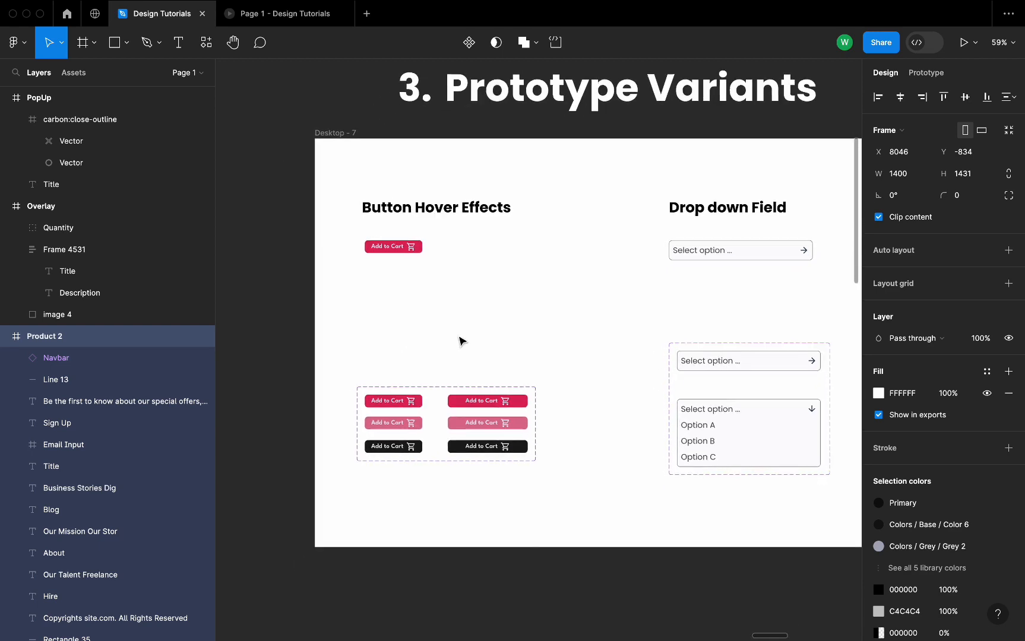
scroll(390, 368, down, 1)
scroll(390, 369, left, 1)
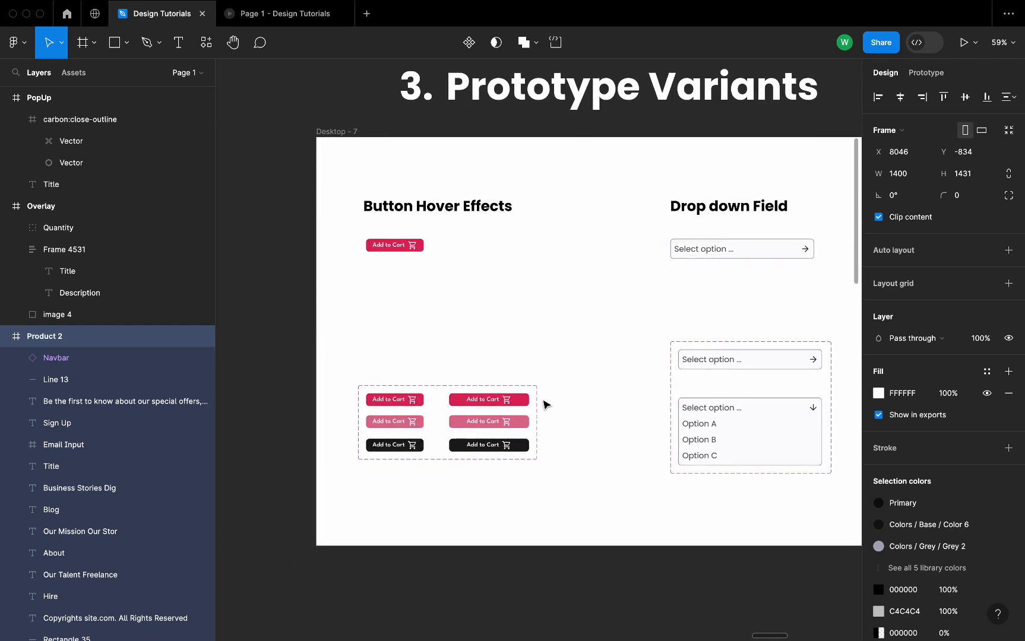
Examine the small and medium Add to Cart button variants in the Button component set
scroll(433, 444, up, 5)
scroll(432, 442, down, 2)
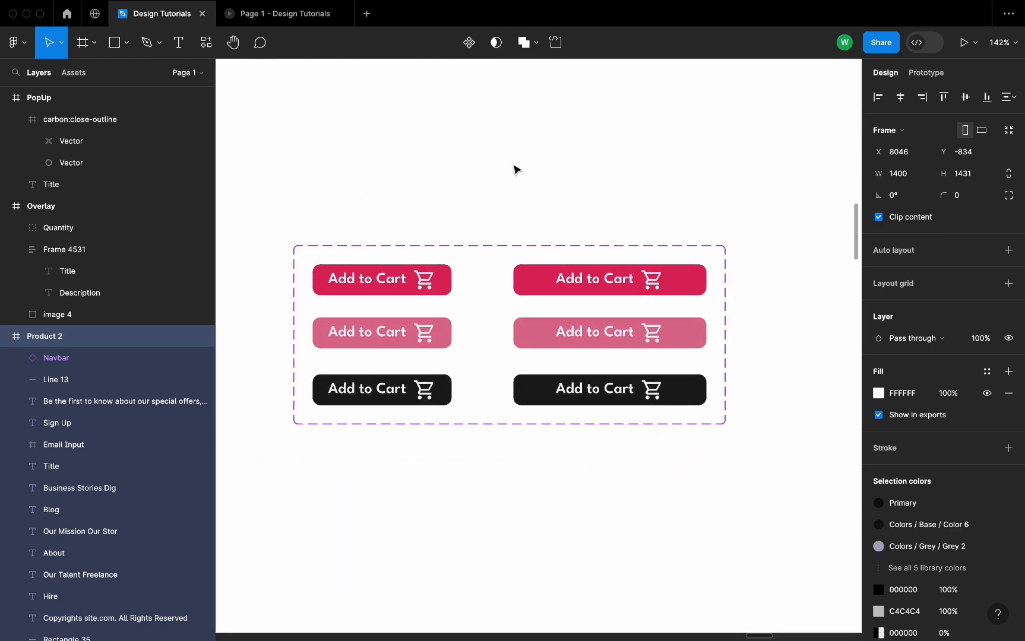
scroll(515, 171, up, 2)
scroll(516, 170, left, 1)
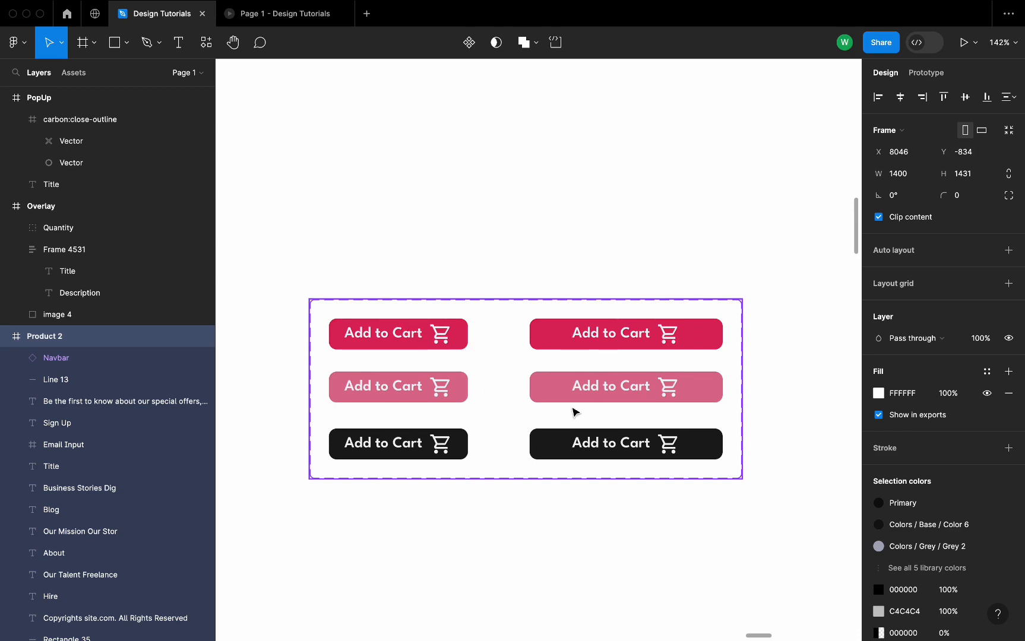
scroll(506, 304, down, 3)
scroll(506, 304, left, 1)
scroll(505, 304, up, 3)
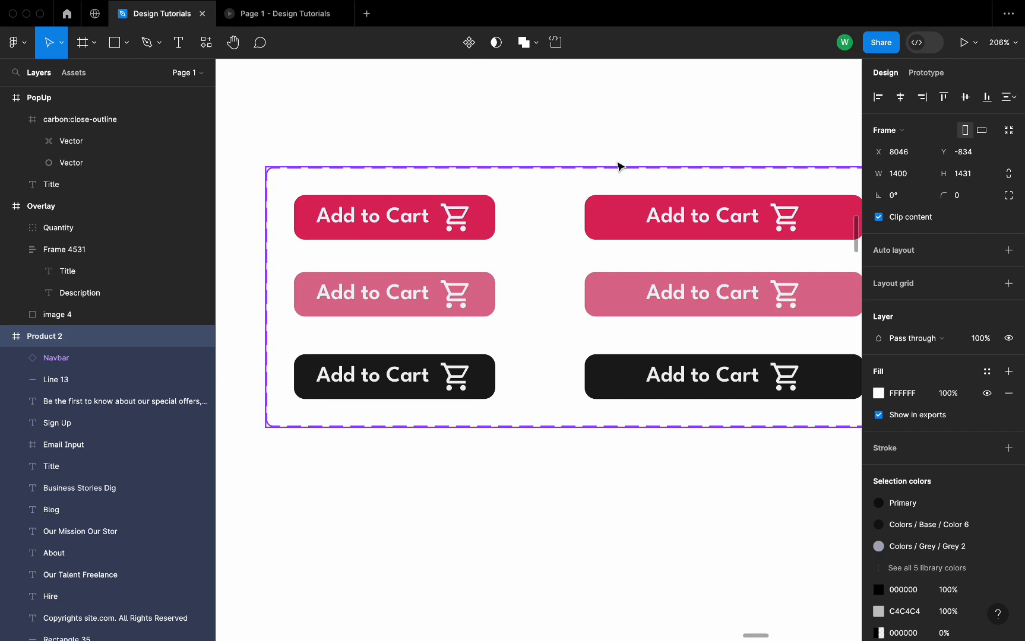
Inspect the prototype connections between the Small button's Regular, Hover and Clicked variants
click(925, 72)
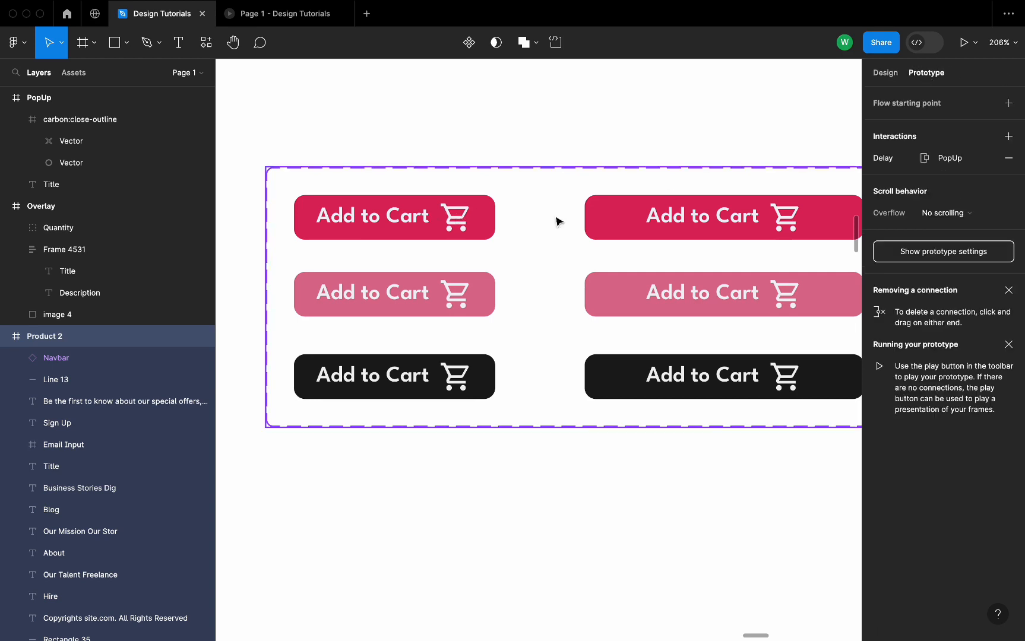
click(447, 235)
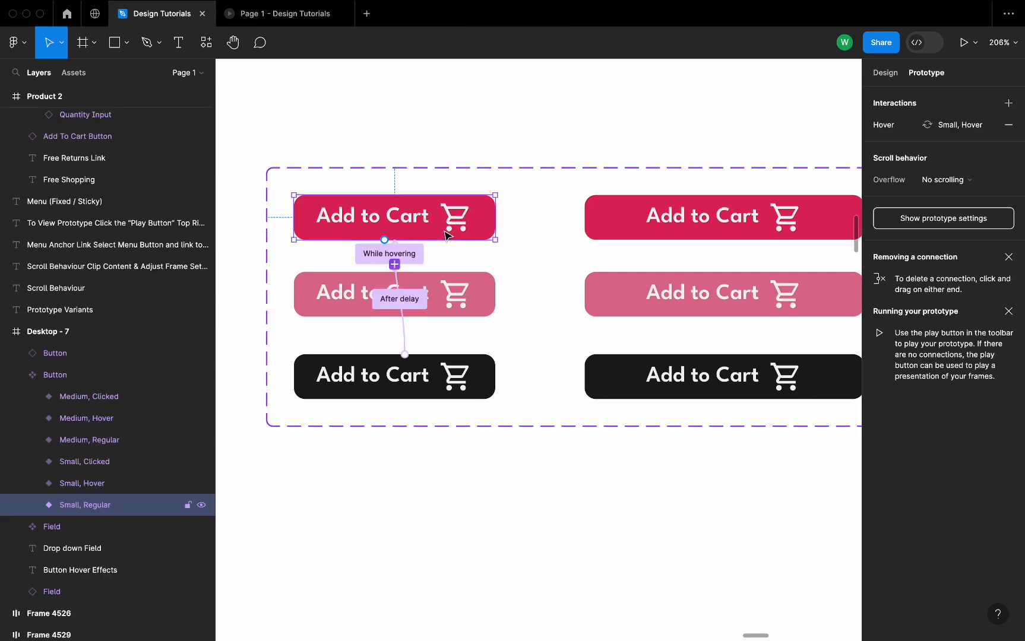
click(487, 260)
scroll(383, 309, up, 2)
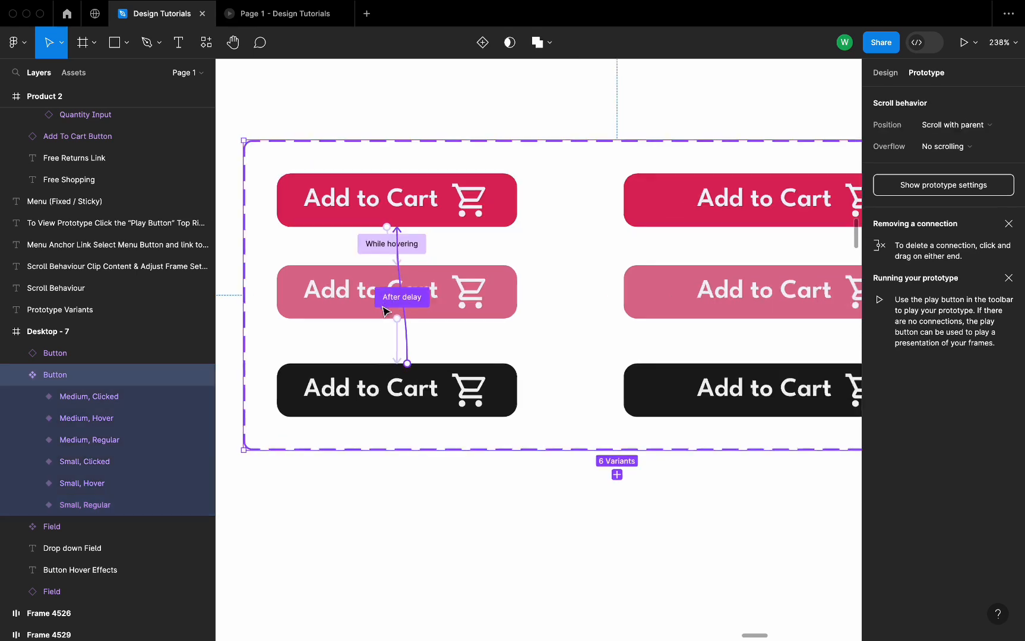
scroll(383, 308, up, 3)
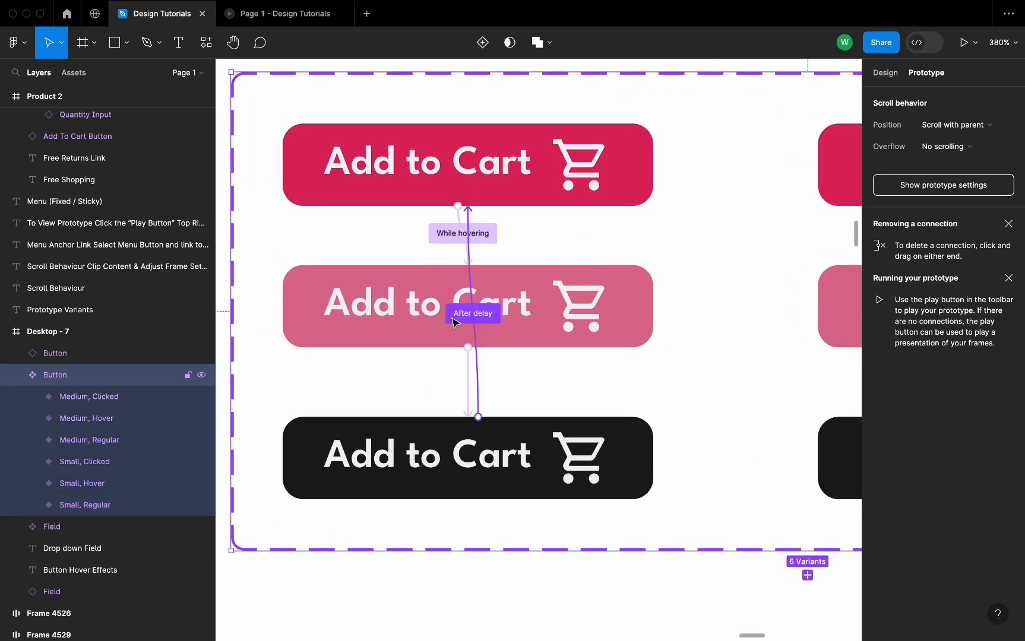
click(469, 400)
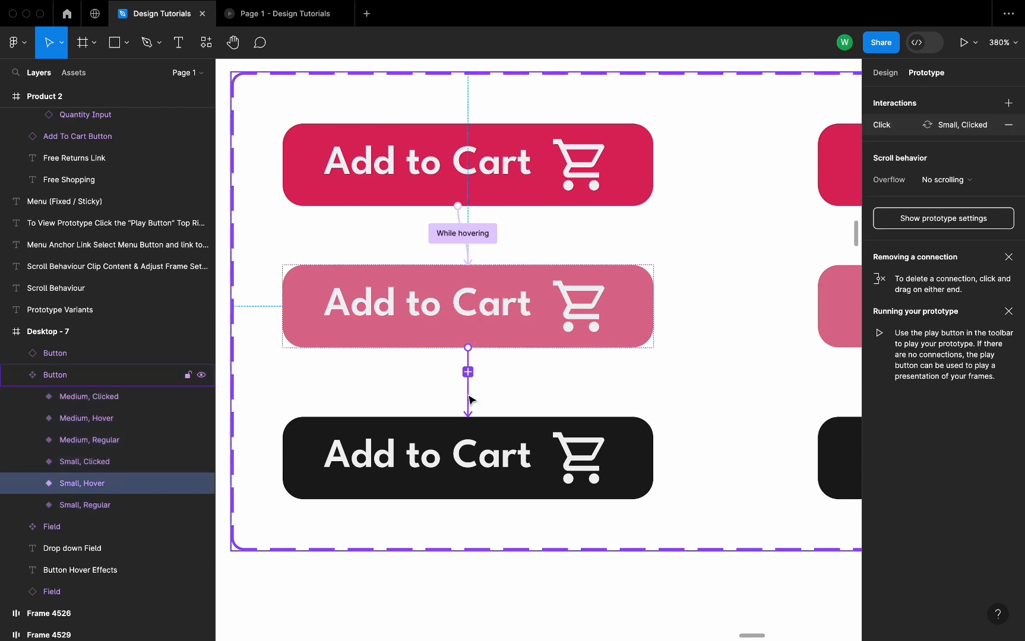
click(561, 392)
scroll(487, 462, down, 6)
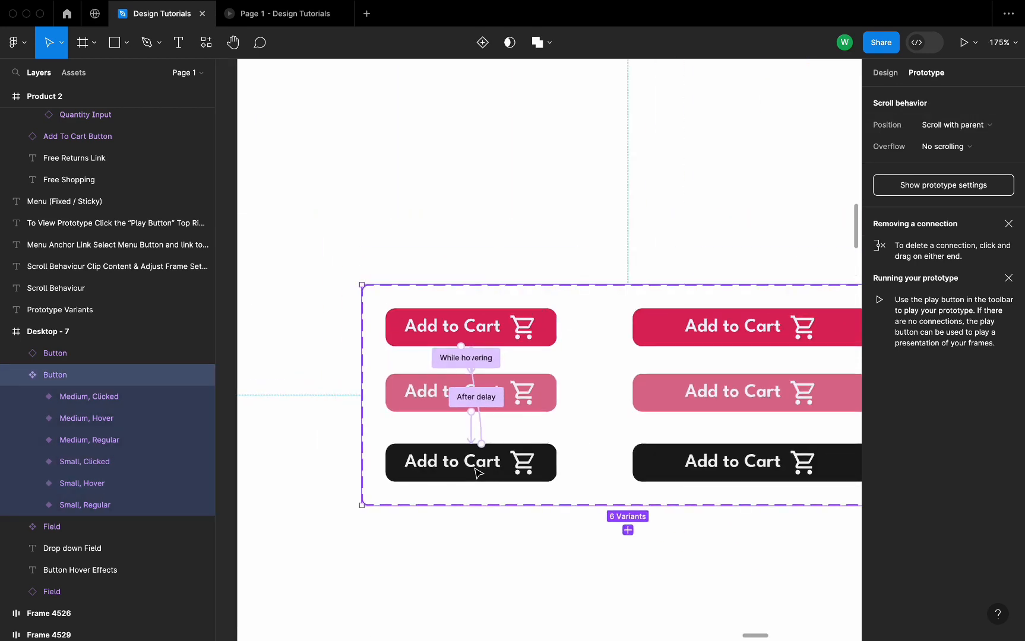
Preview the Desktop - 7 frame to test the button and dropdown interactions, then close the preview
click(426, 145)
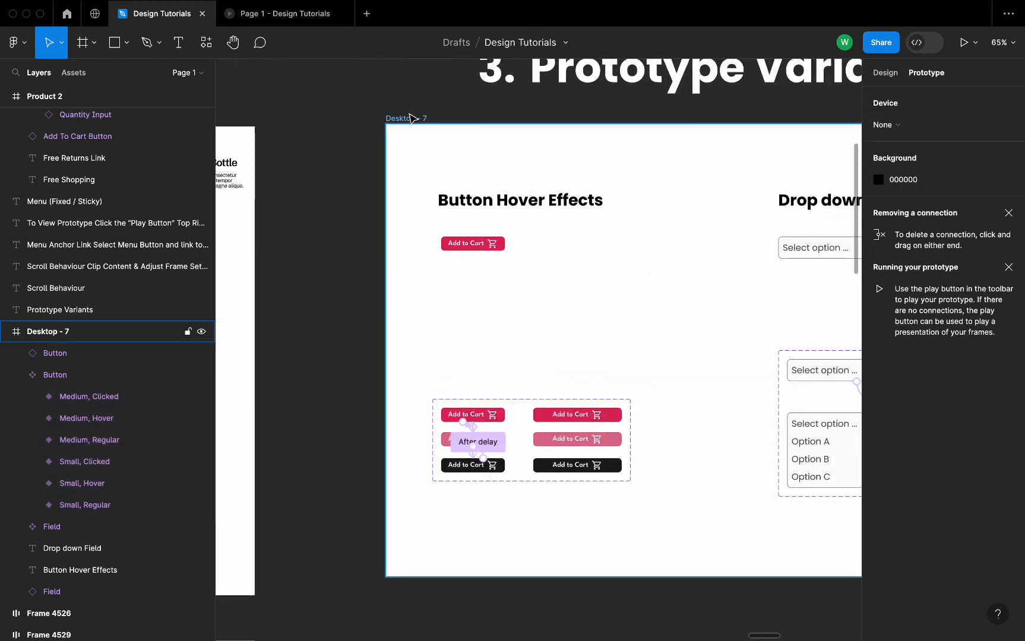
click(411, 118)
key(shift+space)
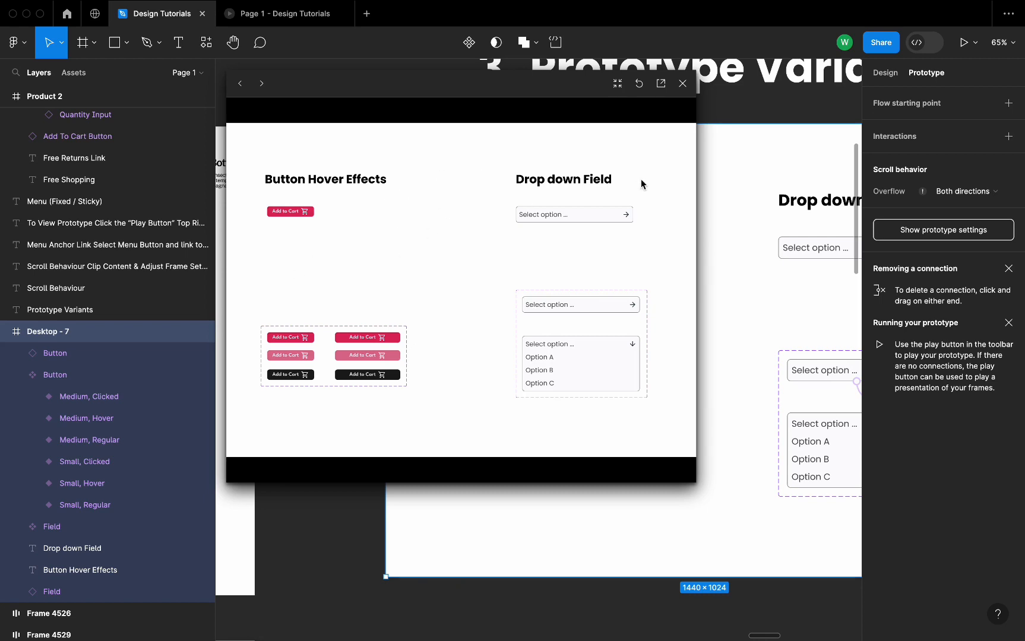
click(683, 84)
Connect the Medium Regular Add to Cart variant to Medium Hover with a While hovering Change to interaction
scroll(511, 409, up, 10)
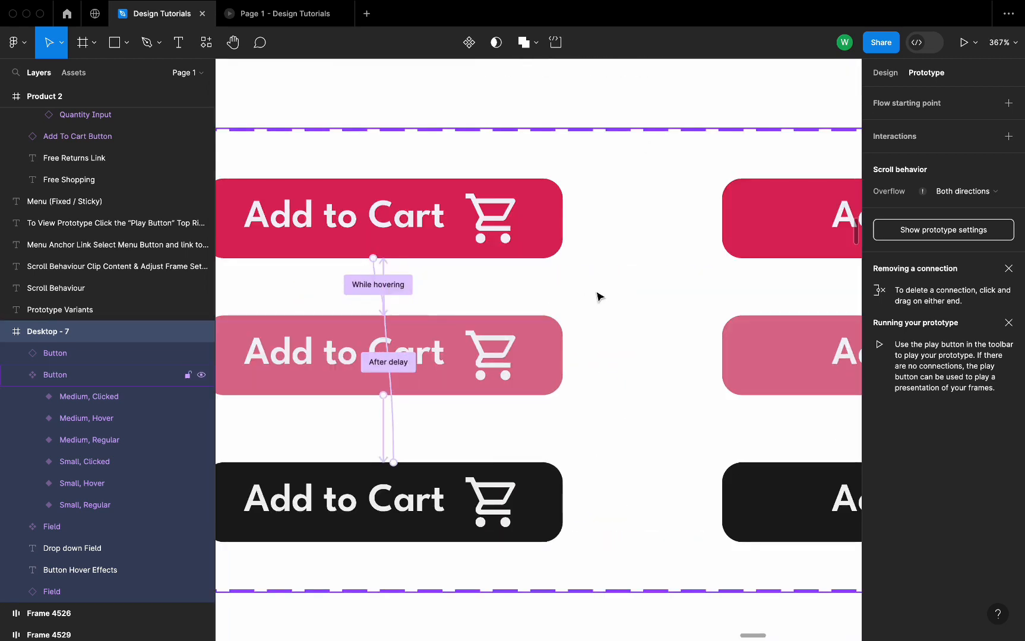
scroll(599, 296, left, 3)
scroll(550, 289, down, 5)
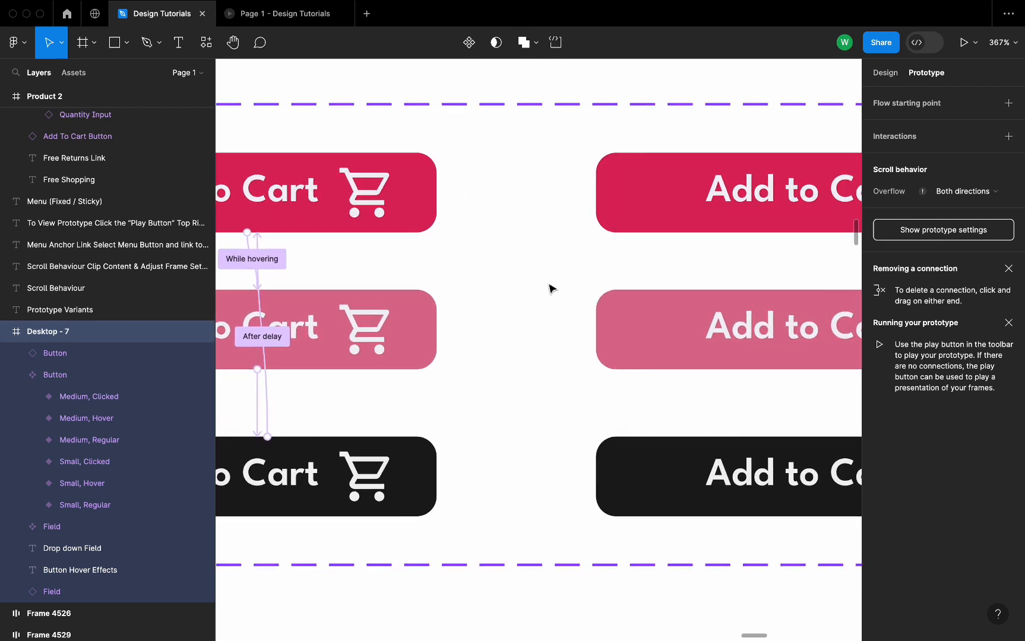
click(662, 238)
click(662, 239)
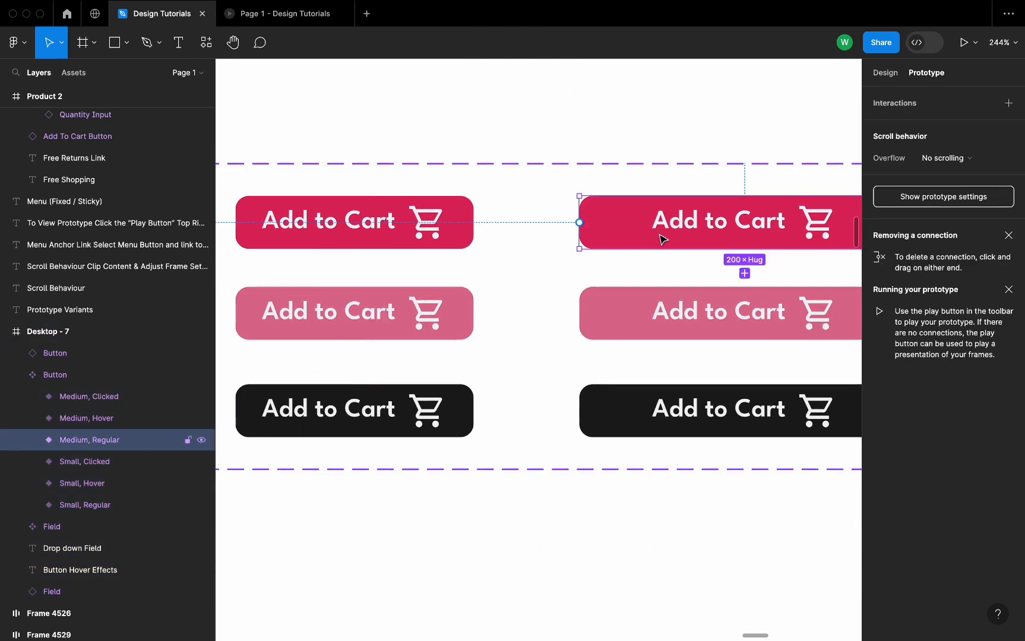
scroll(677, 240, right, 3)
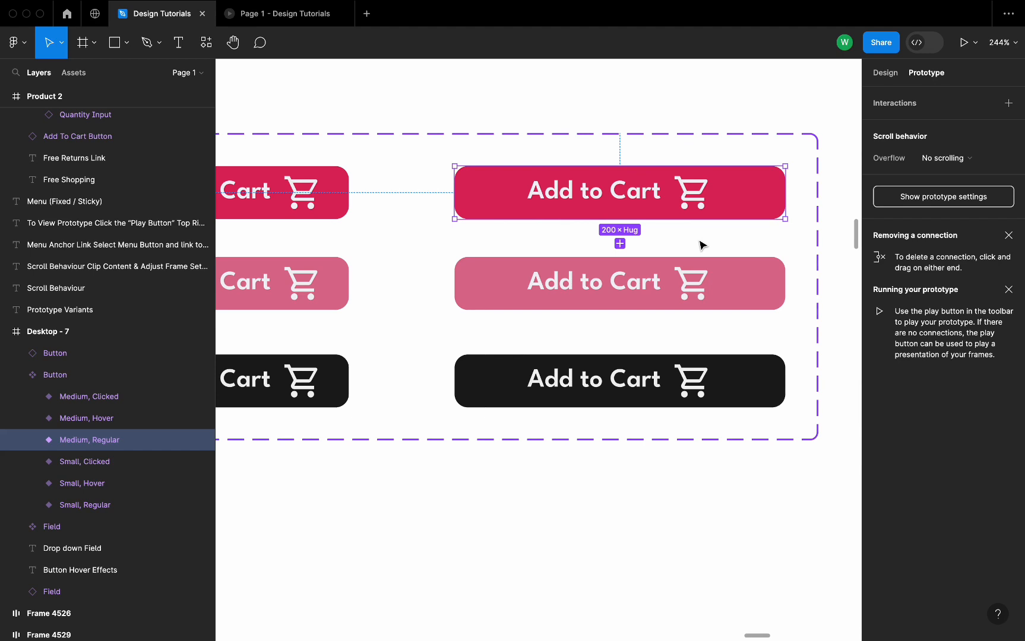
scroll(701, 244, down, 3)
scroll(700, 242, up, 5)
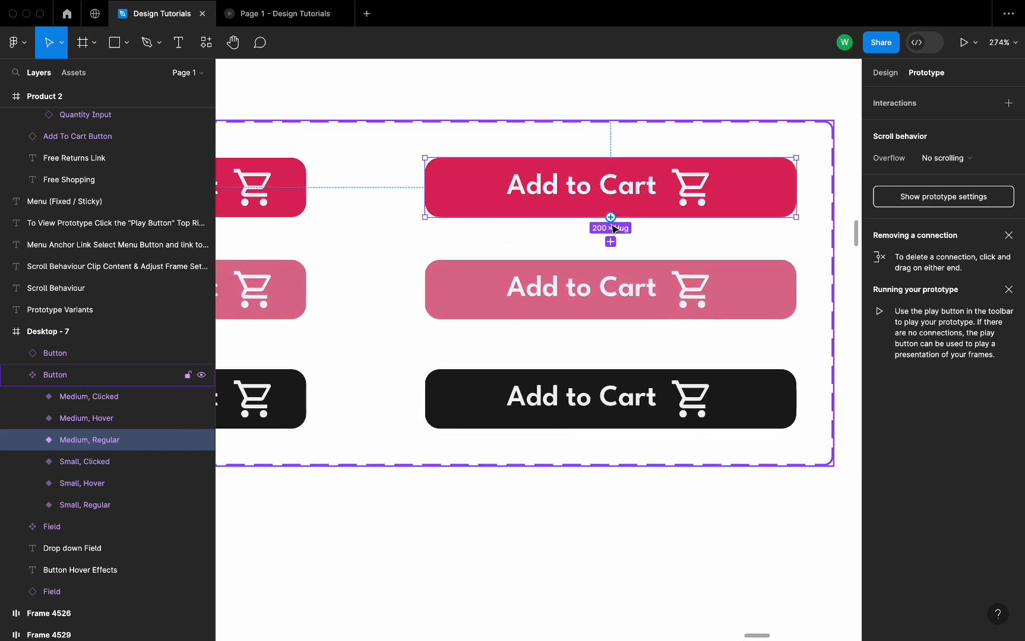
drag(611, 218, 579, 287)
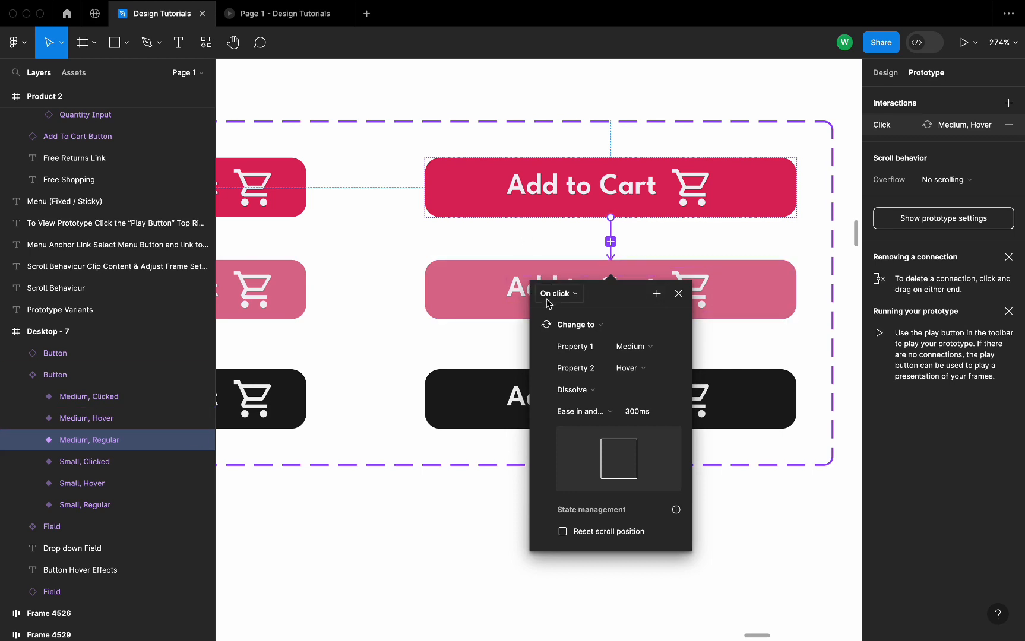
click(548, 299)
click(564, 326)
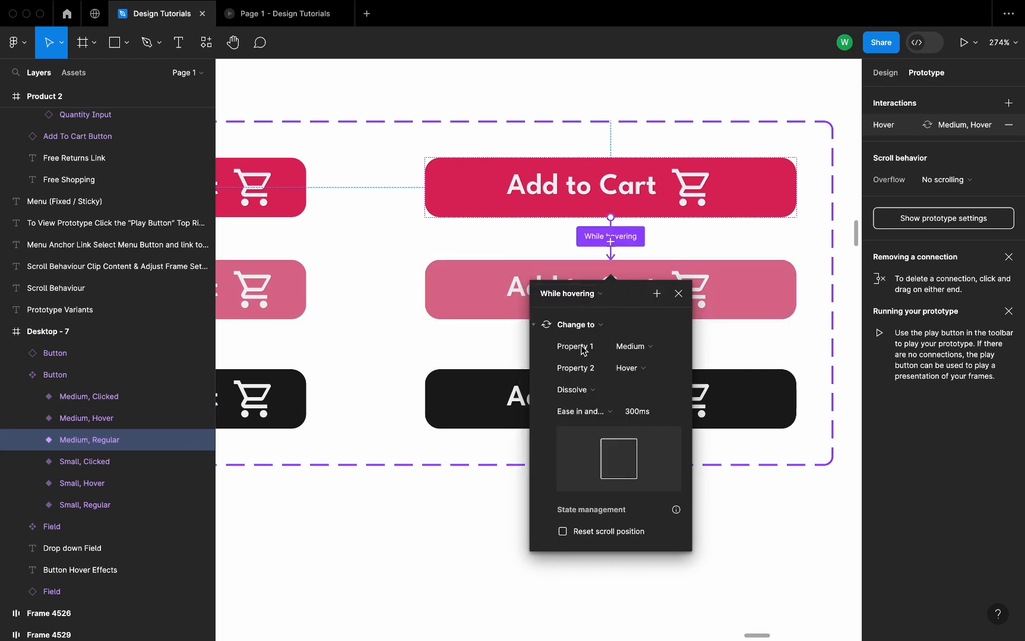
click(682, 297)
Connect the Medium Hover variant to Medium Clicked with an On click Change to interaction
scroll(591, 341, down, 2)
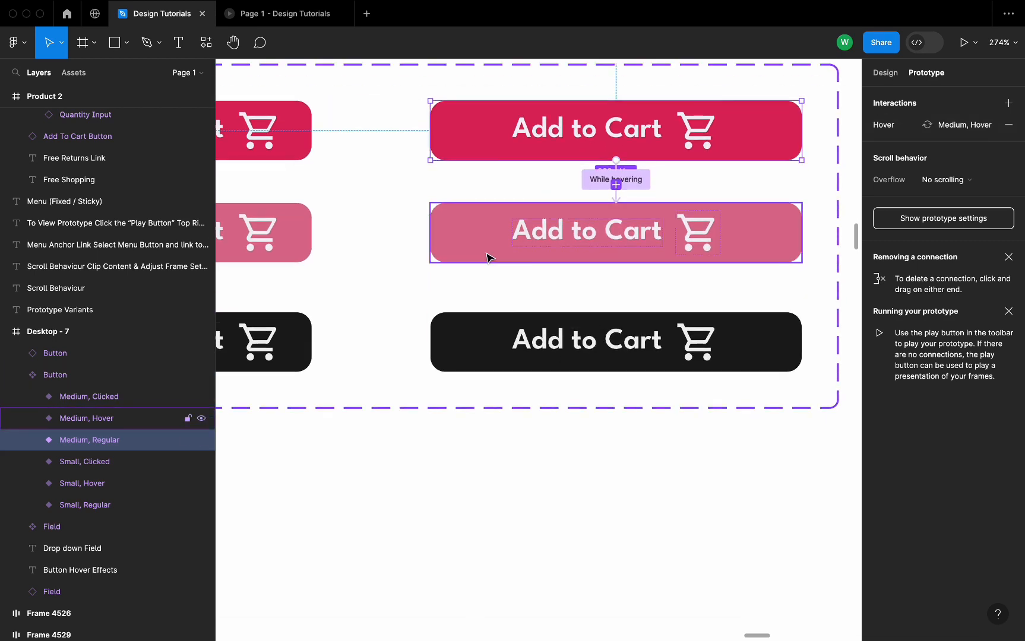
scroll(486, 257, left, 5)
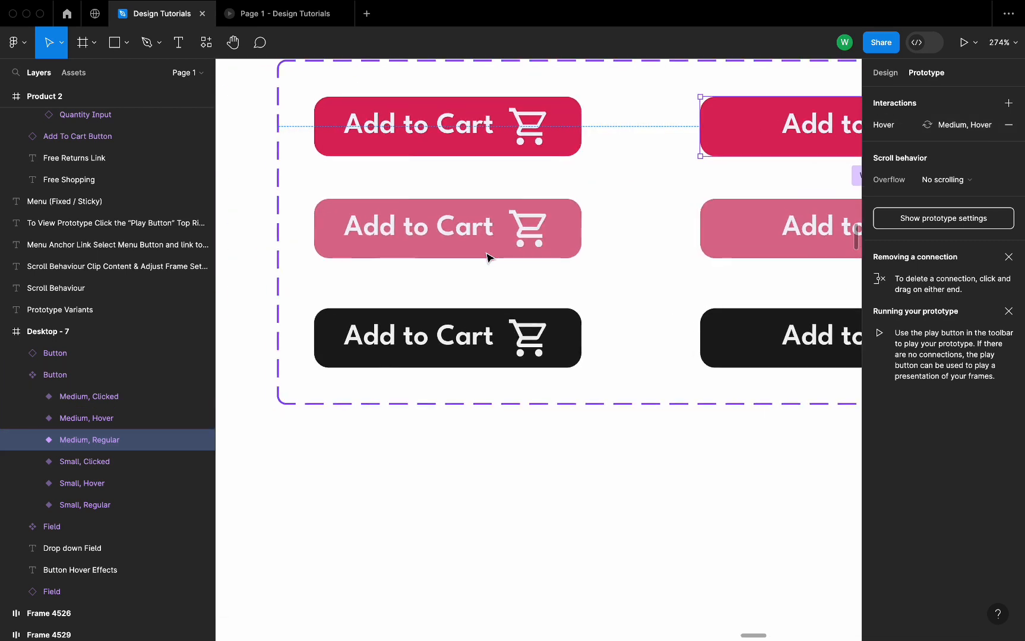
click(542, 171)
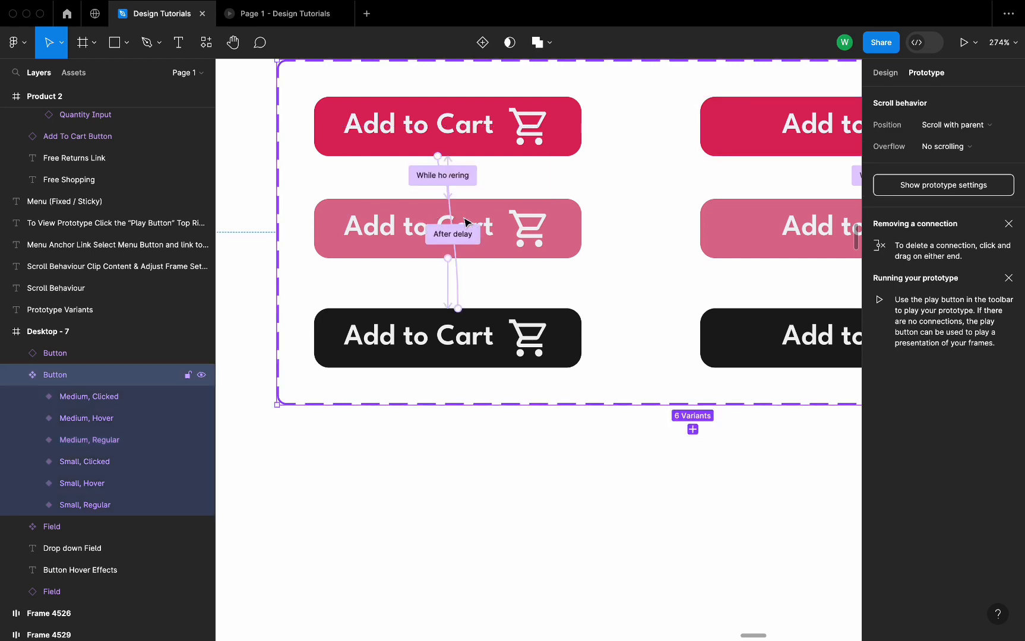
scroll(699, 236, right, 5)
click(615, 222)
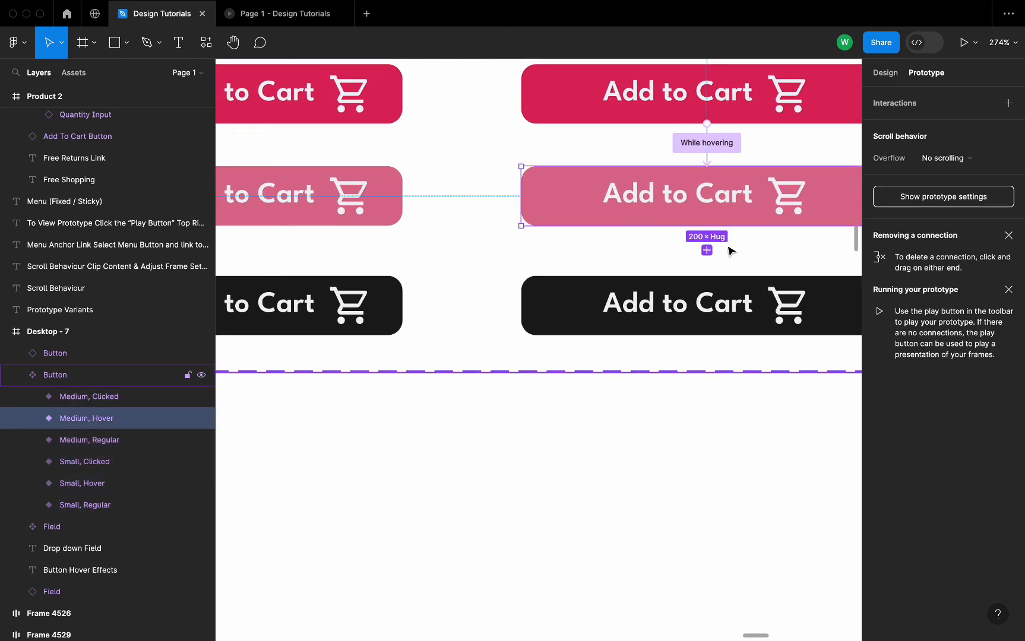
click(707, 228)
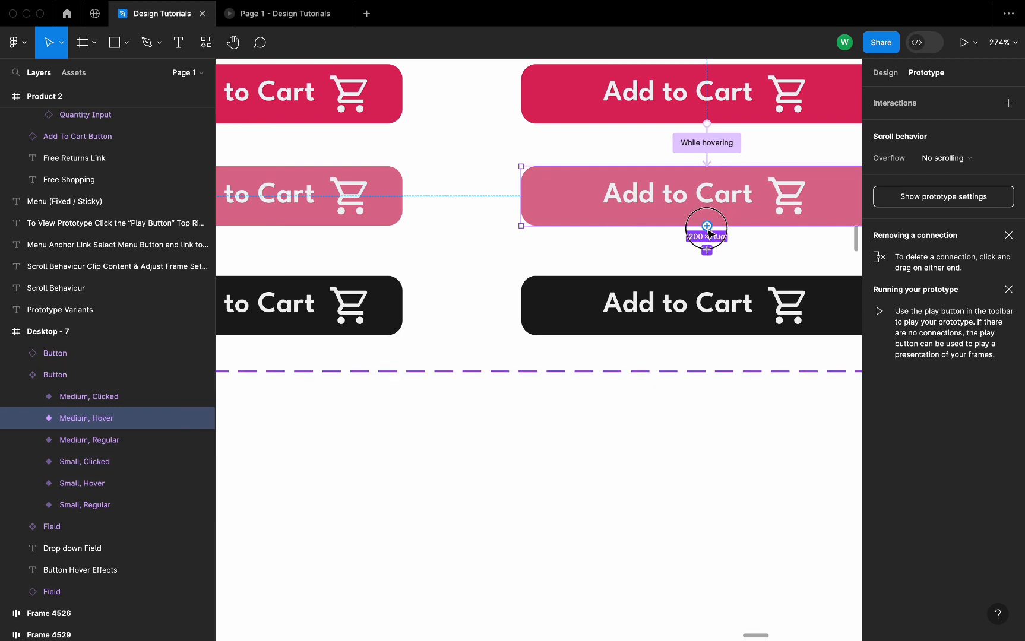
drag(708, 229, 708, 286)
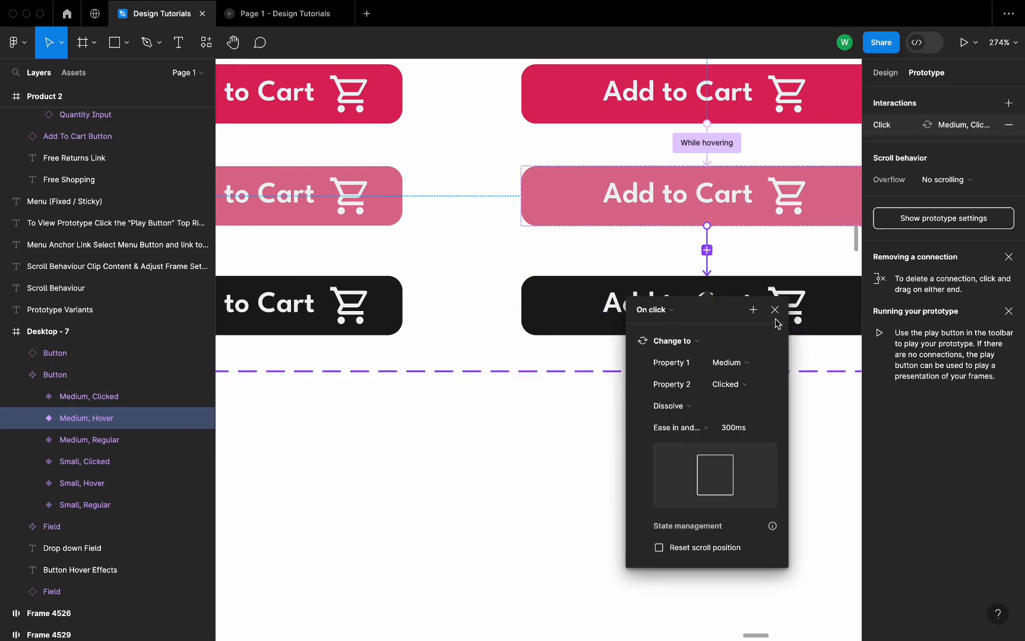
click(775, 310)
Inspect the settings of the click interaction from the Small Hover variant to Small Clicked
scroll(648, 363, down, 3)
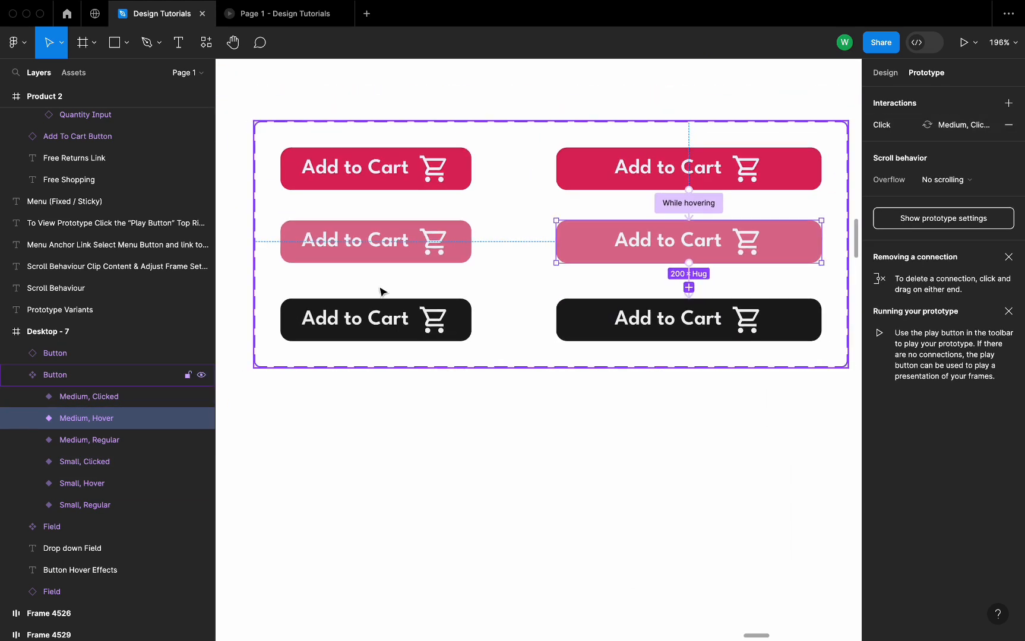
click(328, 252)
scroll(327, 252, up, 5)
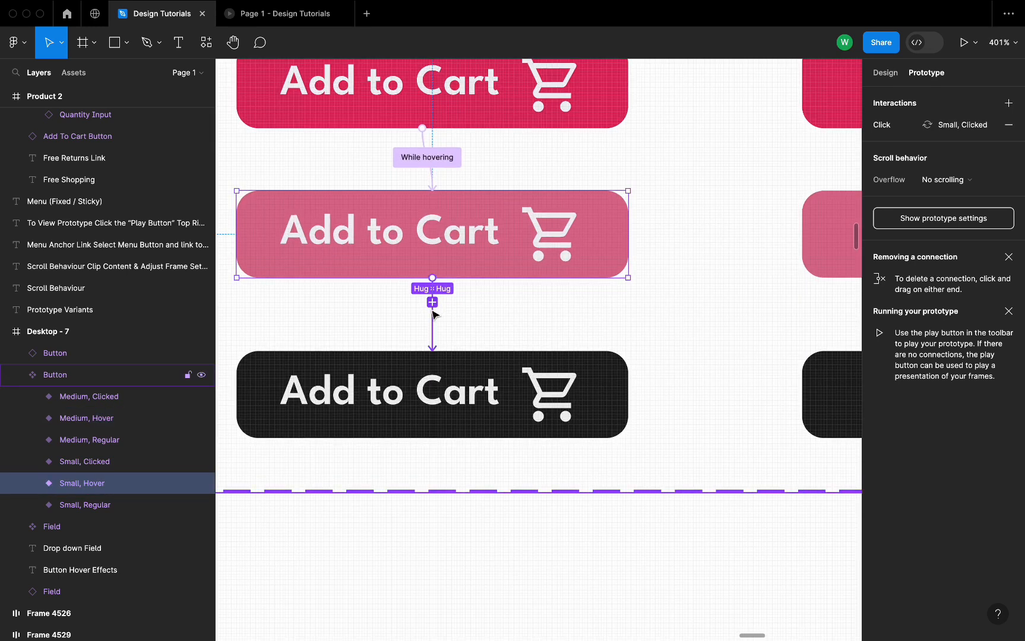
click(433, 315)
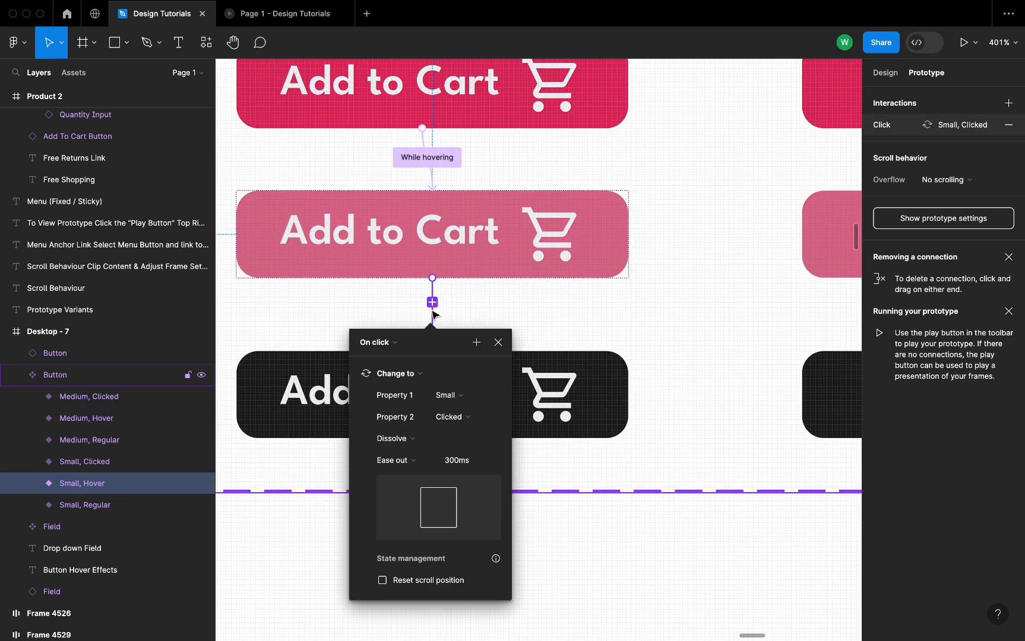
click(629, 297)
scroll(629, 297, down, 4)
scroll(389, 293, up, 2)
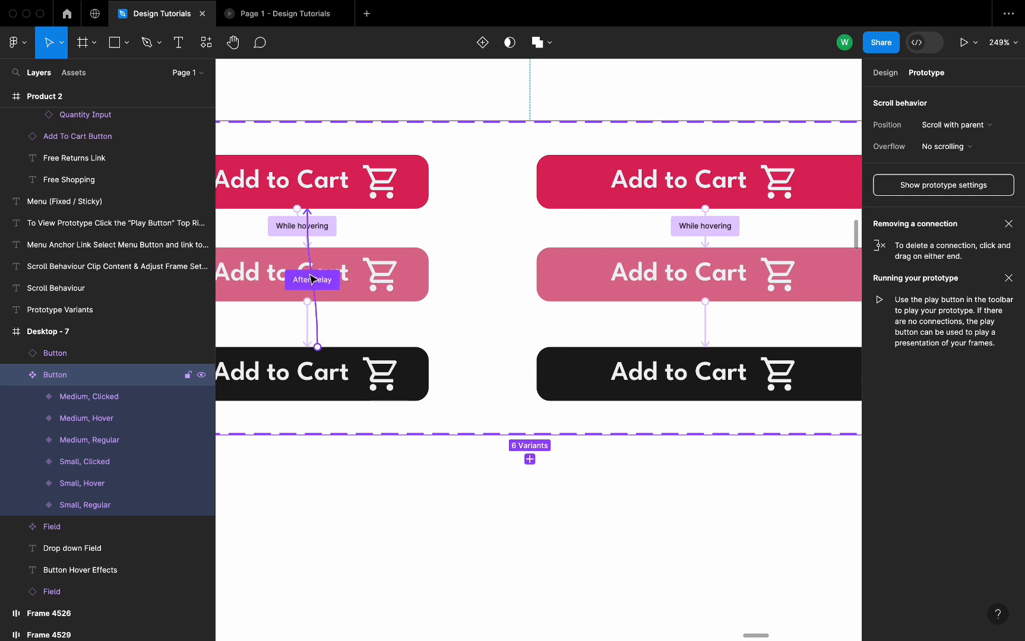
Connect the Medium Clicked variant back to Medium Regular with an After delay interaction of 300 ms
scroll(549, 334, right, 5)
click(648, 367)
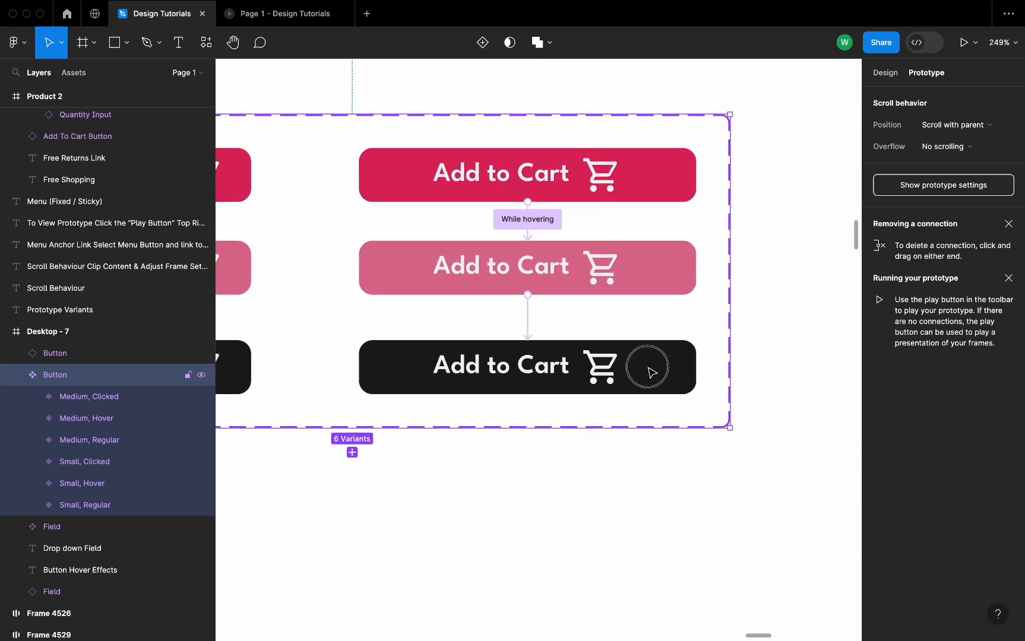
drag(697, 367, 655, 165)
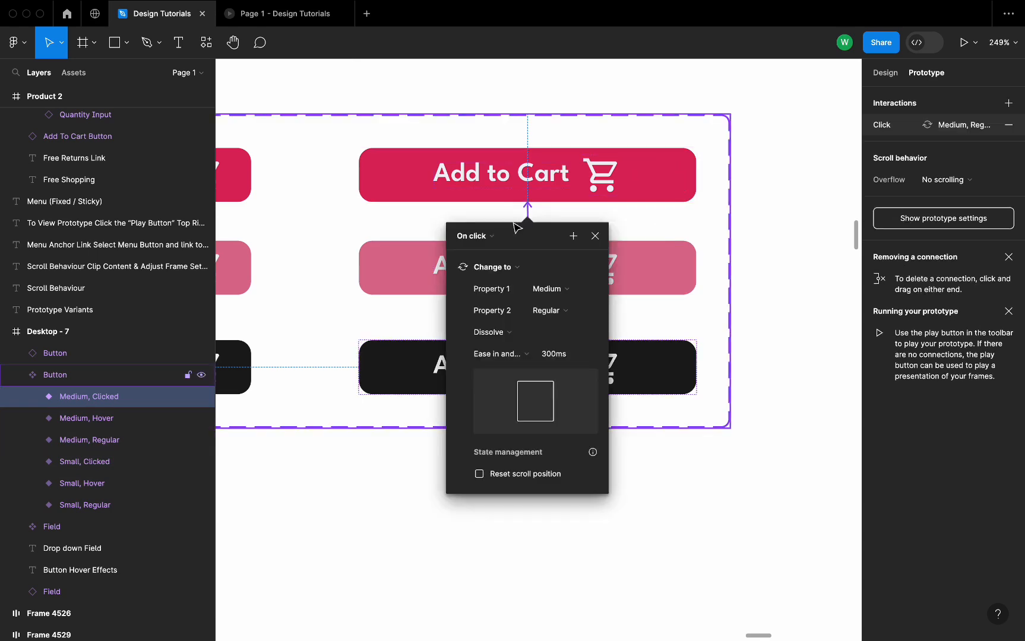
click(489, 238)
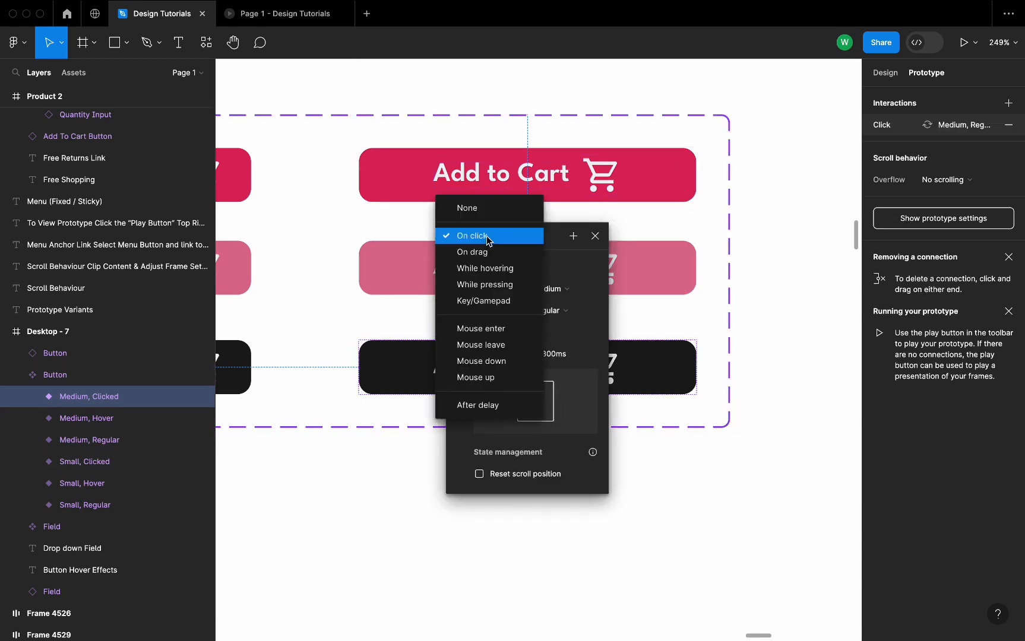
click(467, 409)
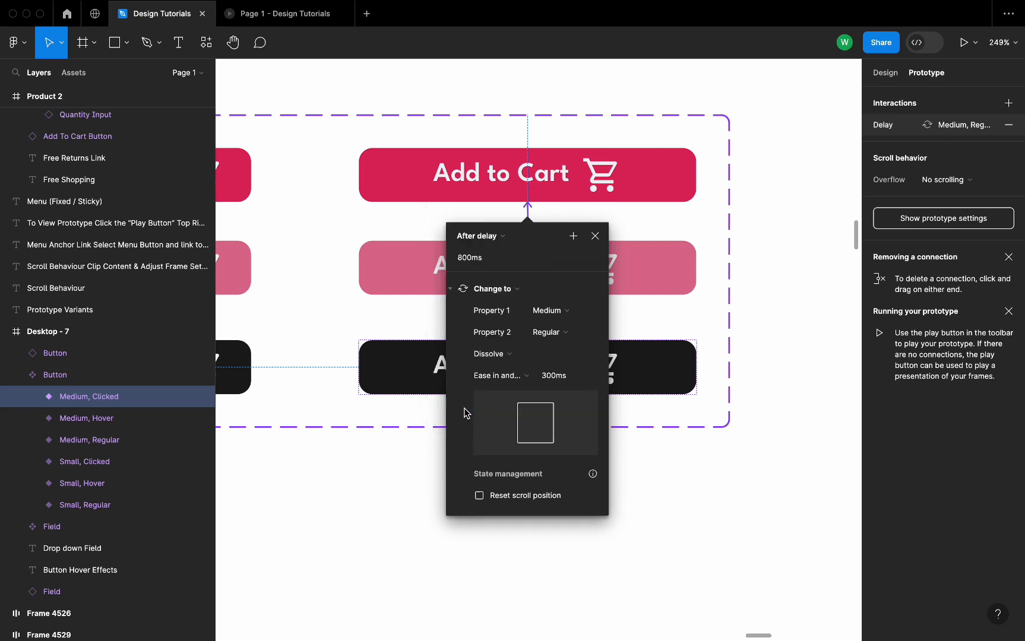
click(476, 264)
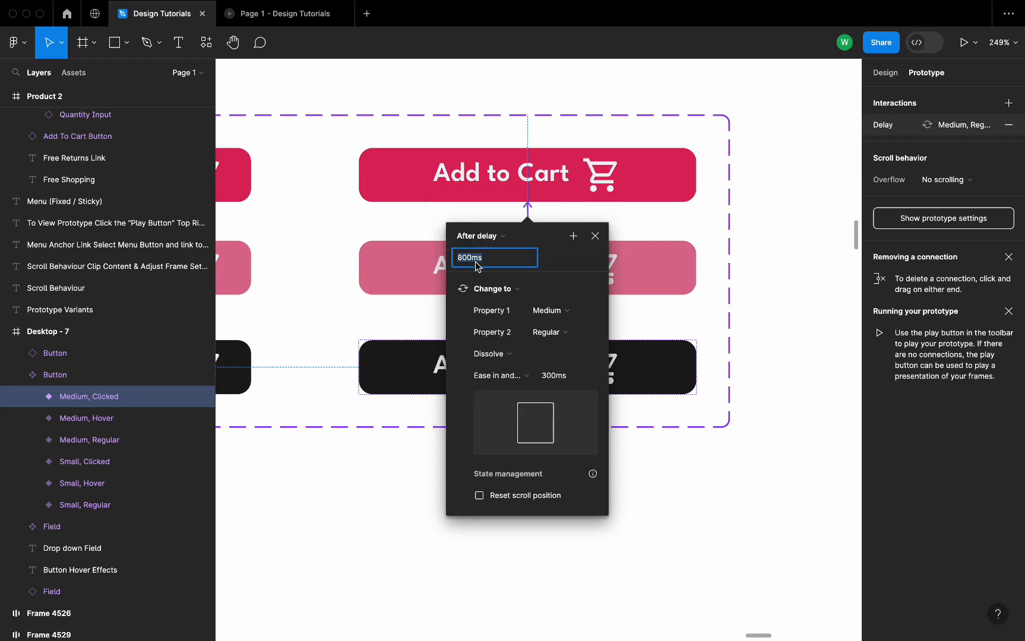
text(300)
key(Return)
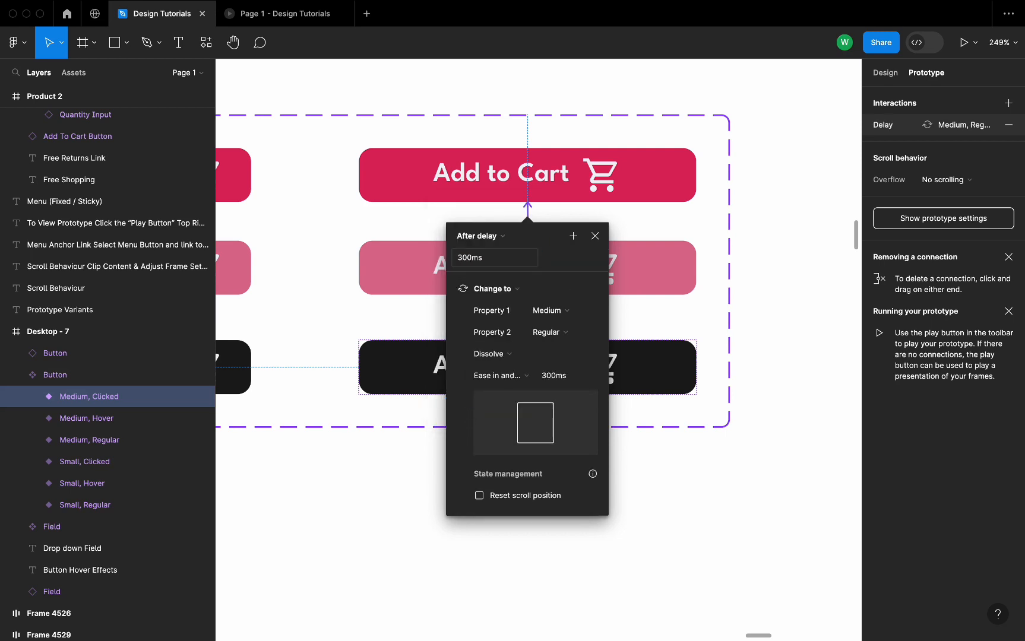
Place an instance of the Medium Regular Add to Cart button beside the small button under Button Hover Effects, at X 333, Y 255
scroll(635, 459, left, 4)
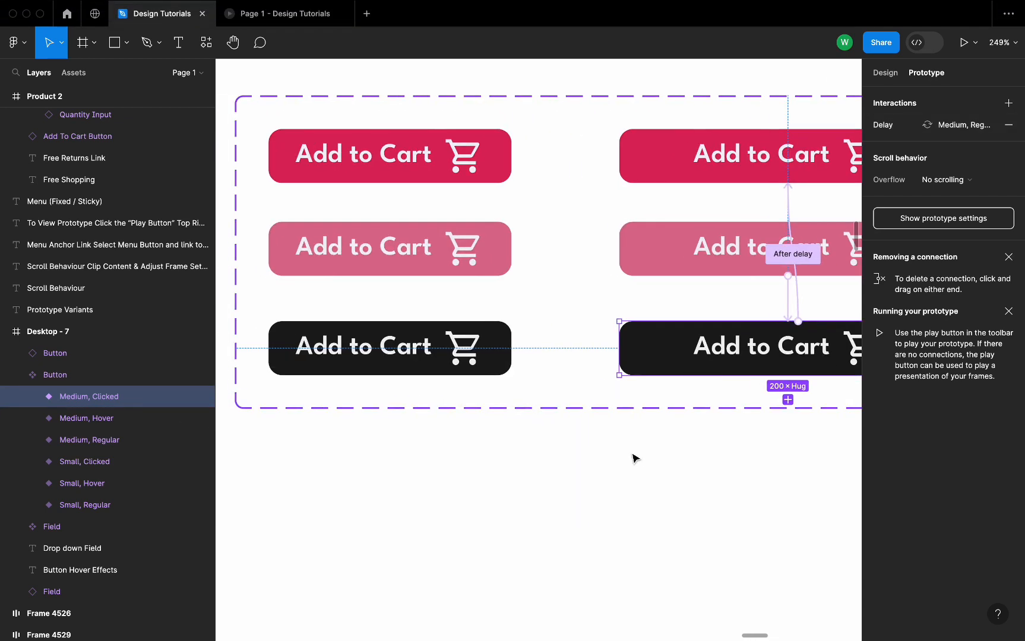
scroll(635, 458, down, 5)
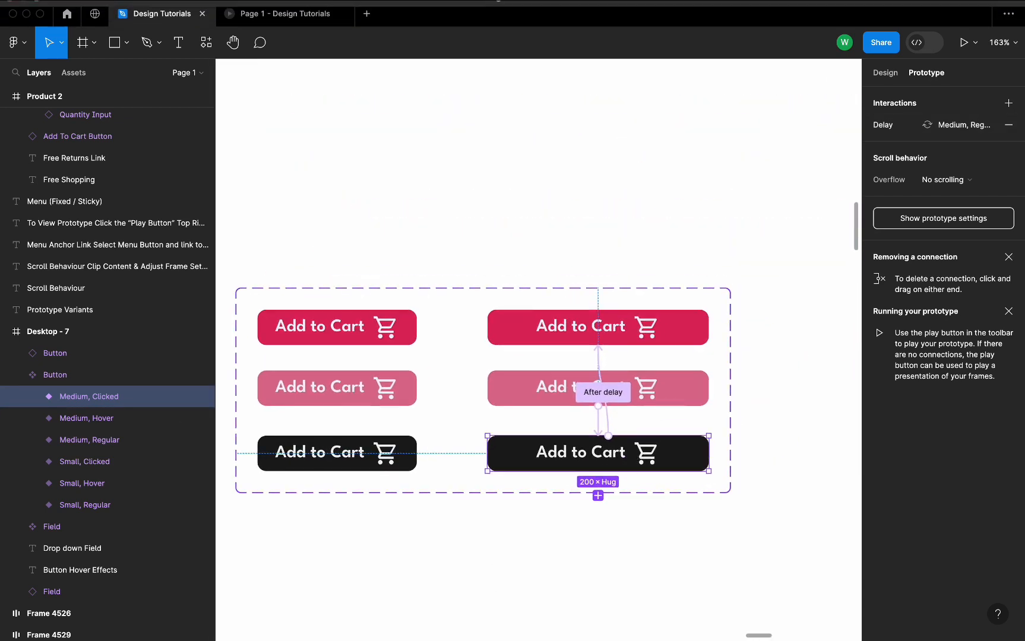
click(880, 72)
scroll(611, 272, down, 3)
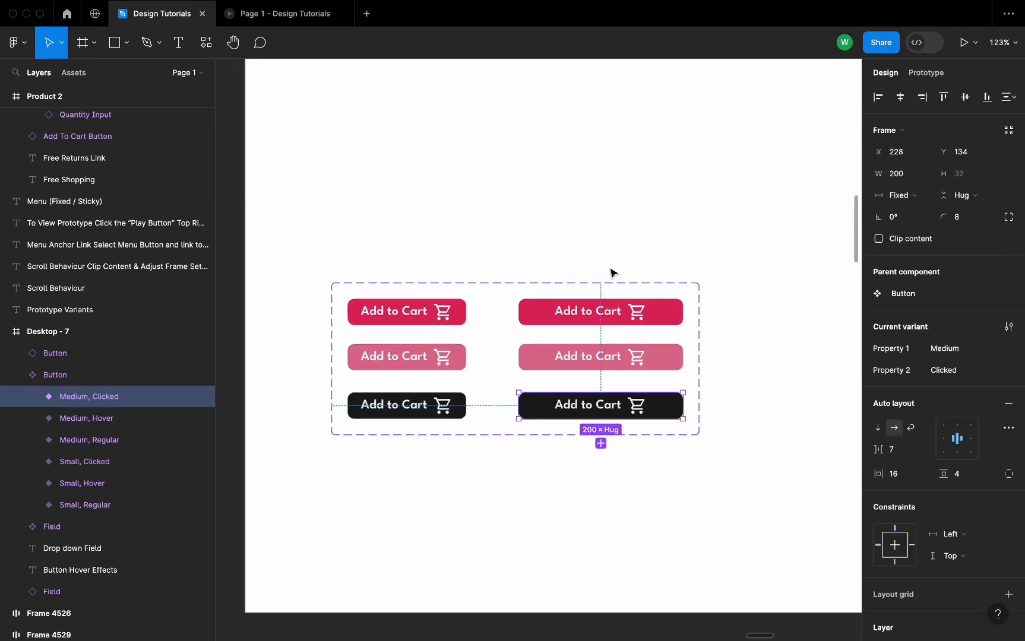
scroll(611, 272, up, 2)
click(532, 435)
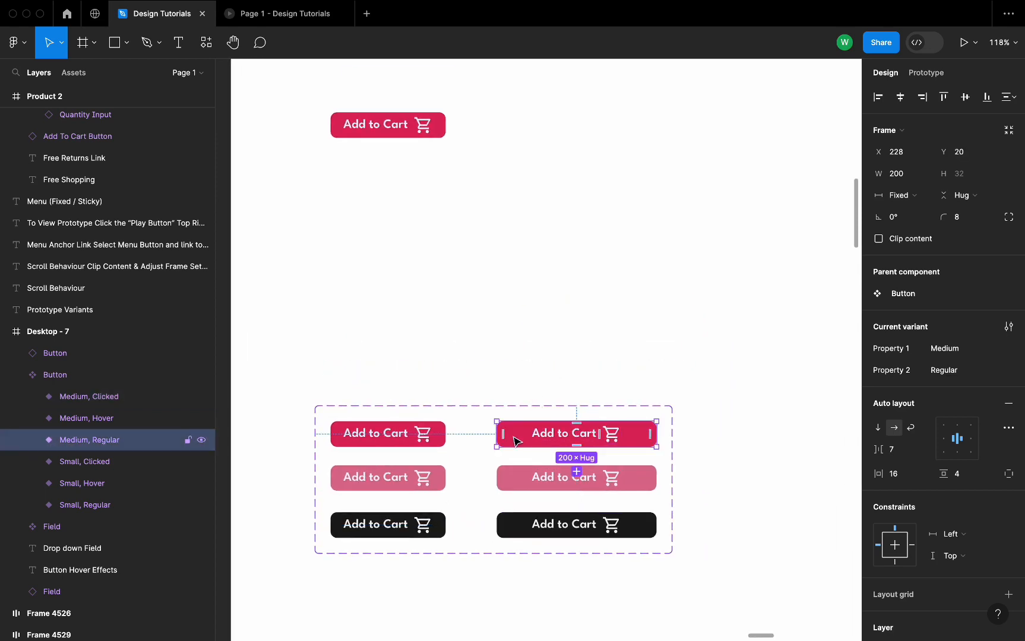
drag(516, 439, 514, 131)
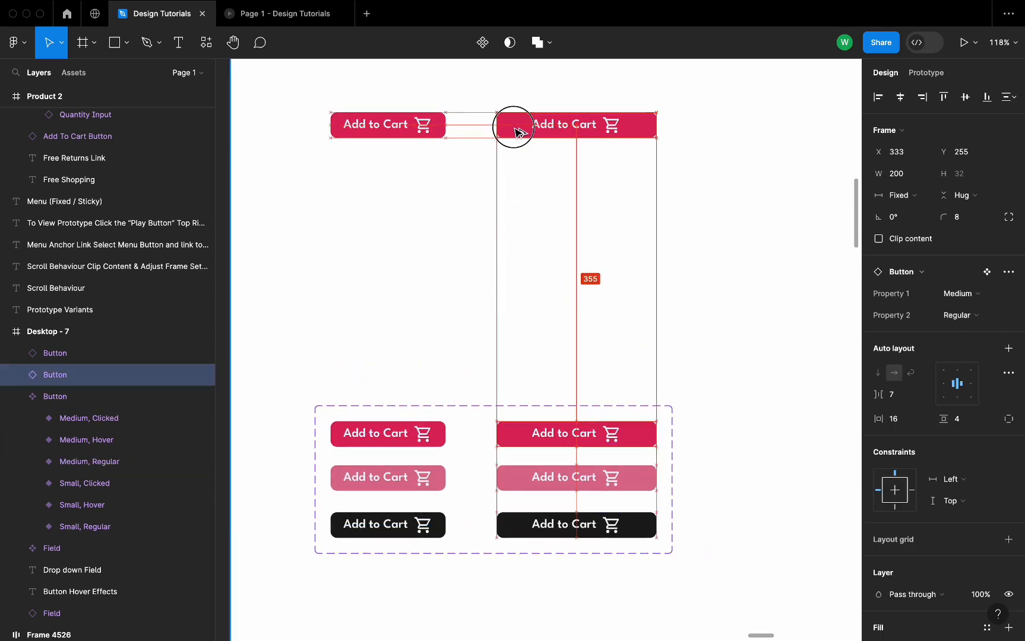
click(520, 314)
Preview the Desktop - 7 frame to test the medium Add to Cart button's interactions, then close the preview
scroll(517, 314, down, 3)
scroll(521, 314, up, 3)
scroll(521, 308, up, 3)
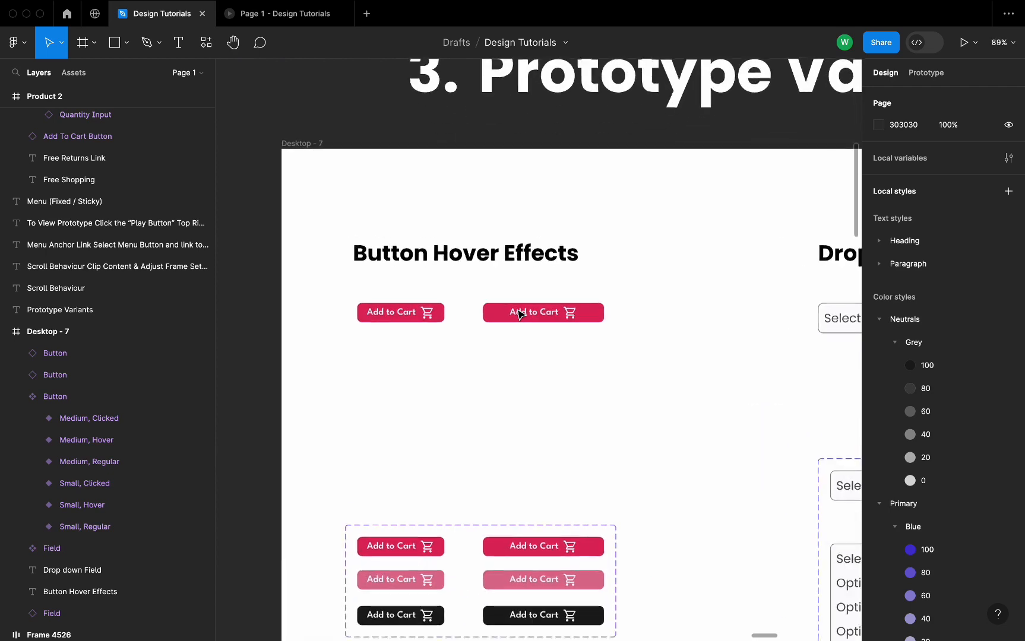
click(297, 149)
click(296, 146)
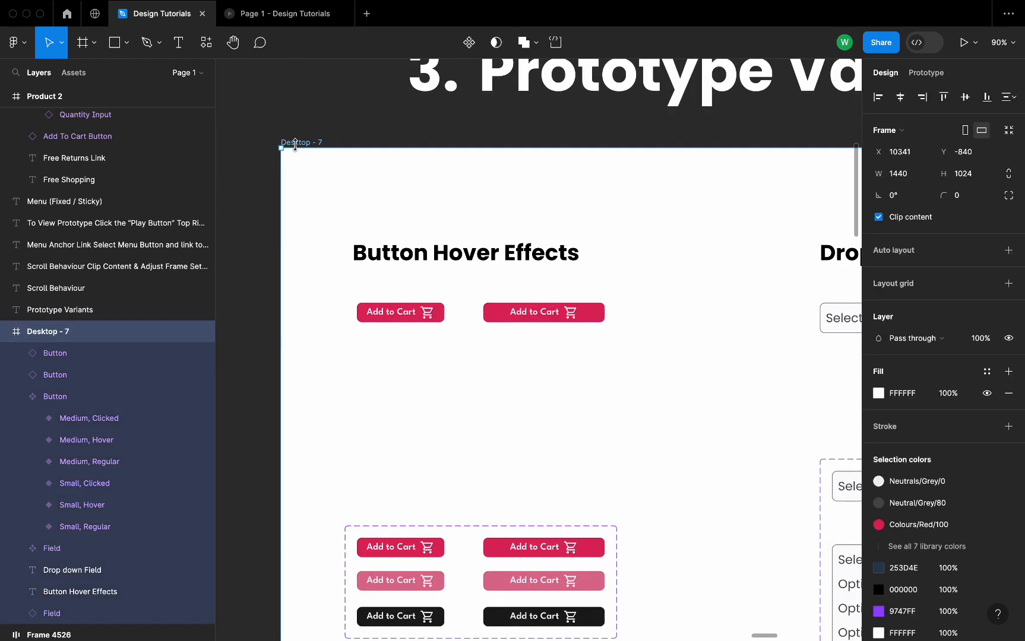
key(shift+space)
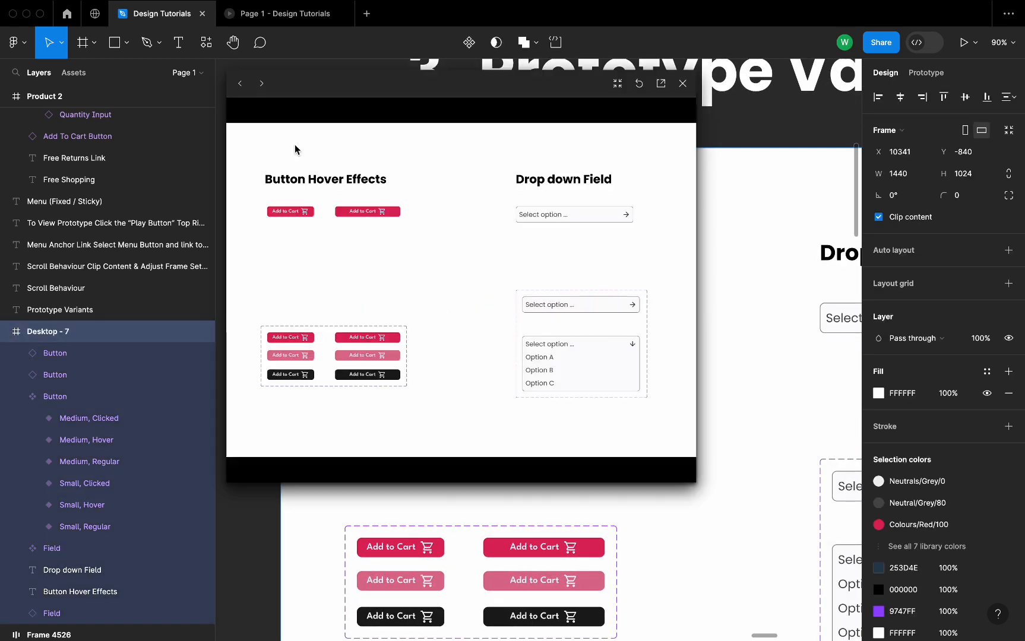
click(383, 214)
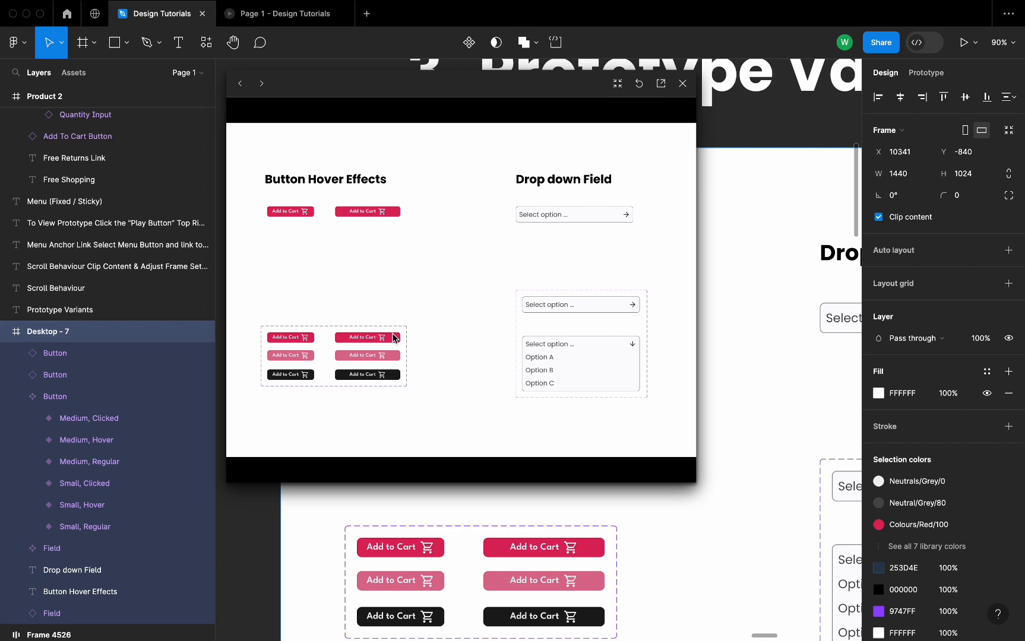
click(683, 84)
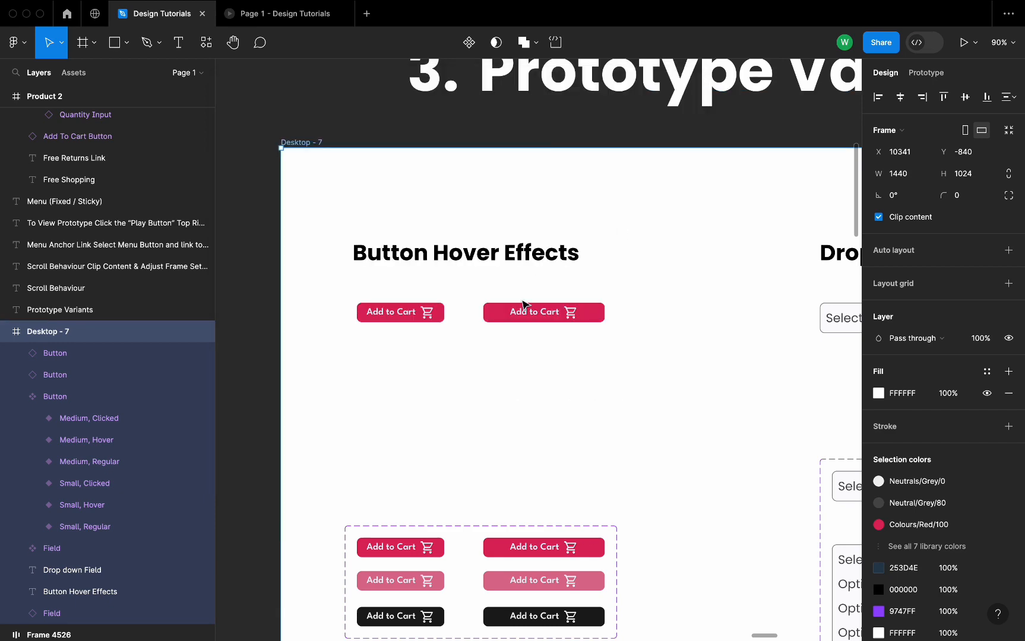
Inspect the drop-down Field component's click interaction from the Medium Regular variant to Medium Clicked
scroll(521, 304, down, 4)
scroll(523, 305, right, 8)
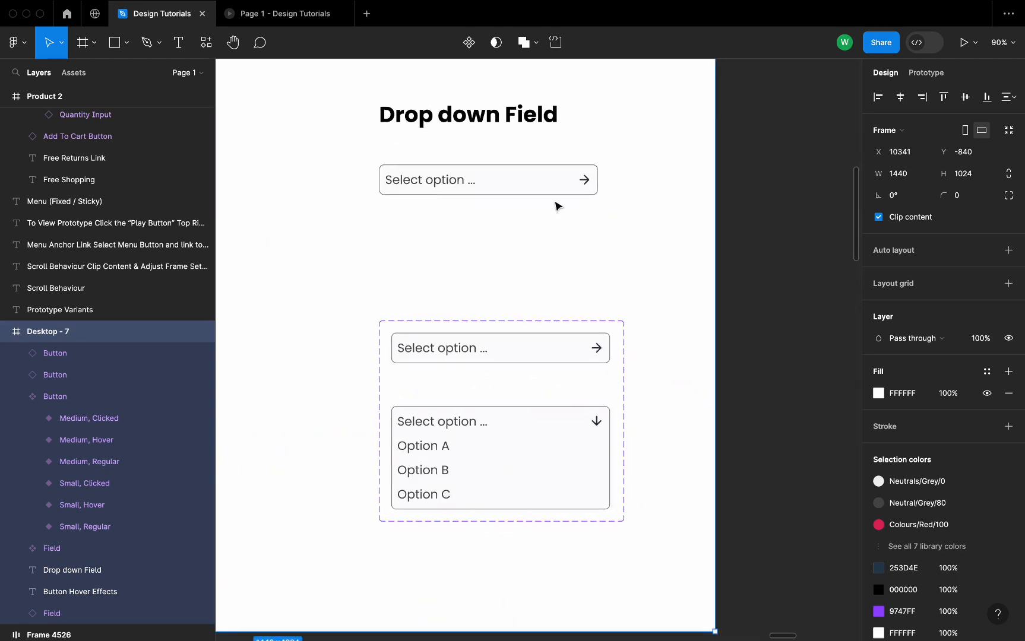
click(548, 182)
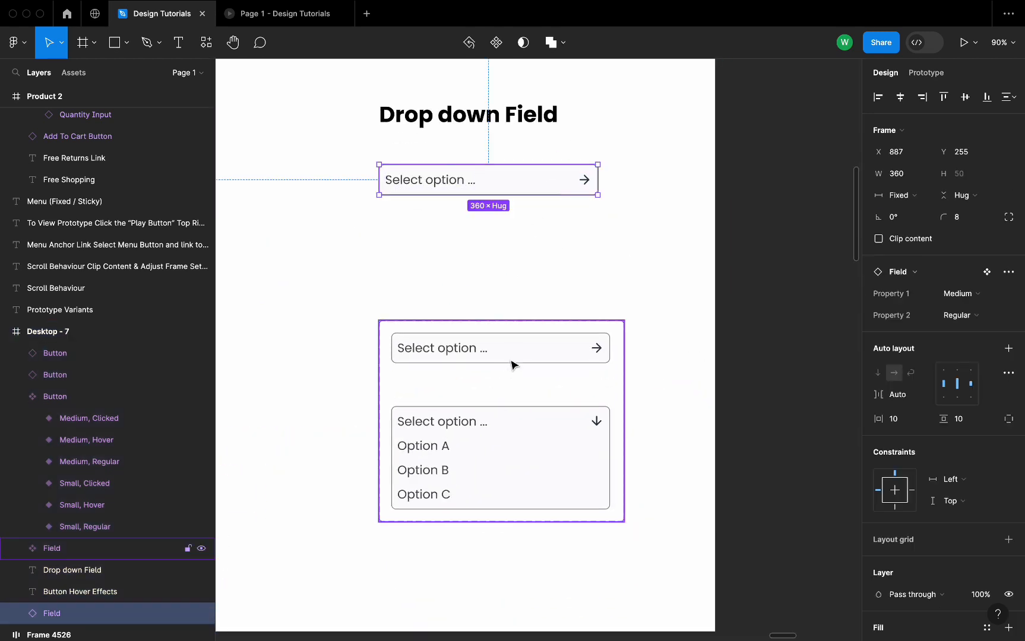
click(513, 363)
click(526, 362)
scroll(467, 381, up, 2)
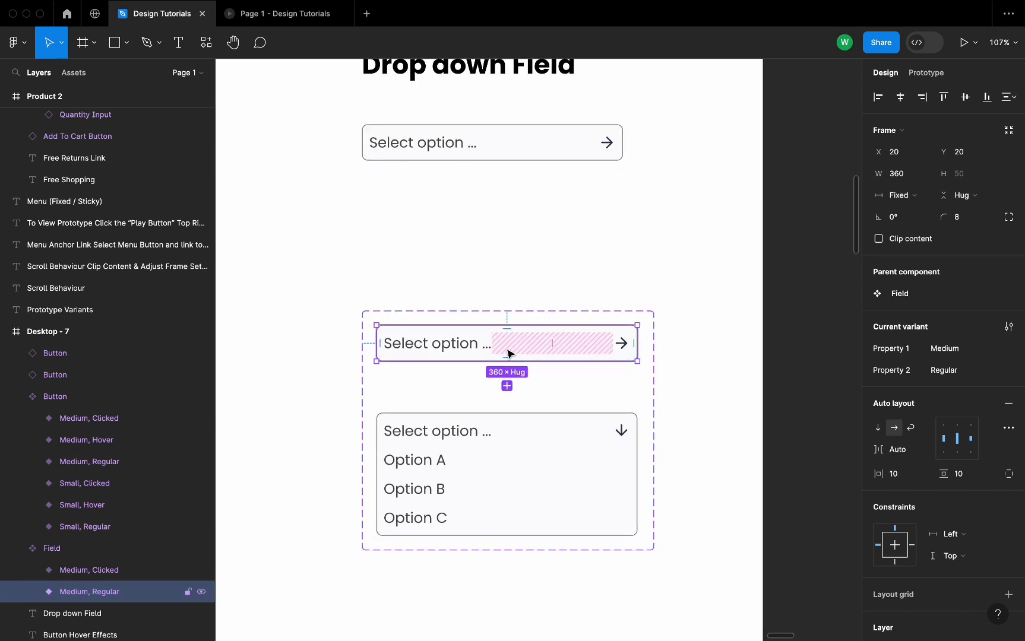
click(943, 72)
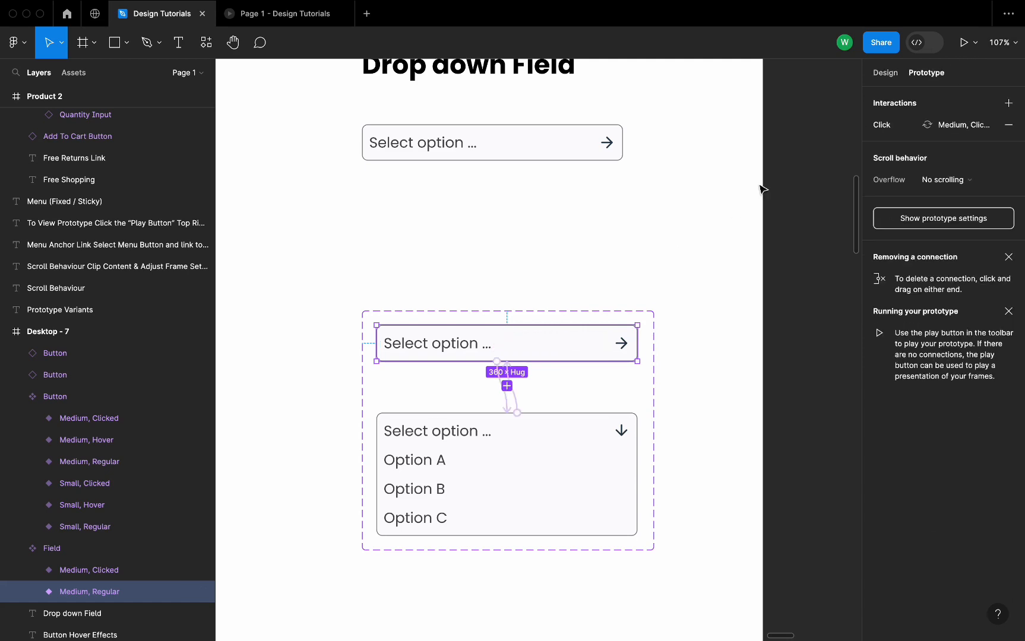
scroll(484, 414, up, 5)
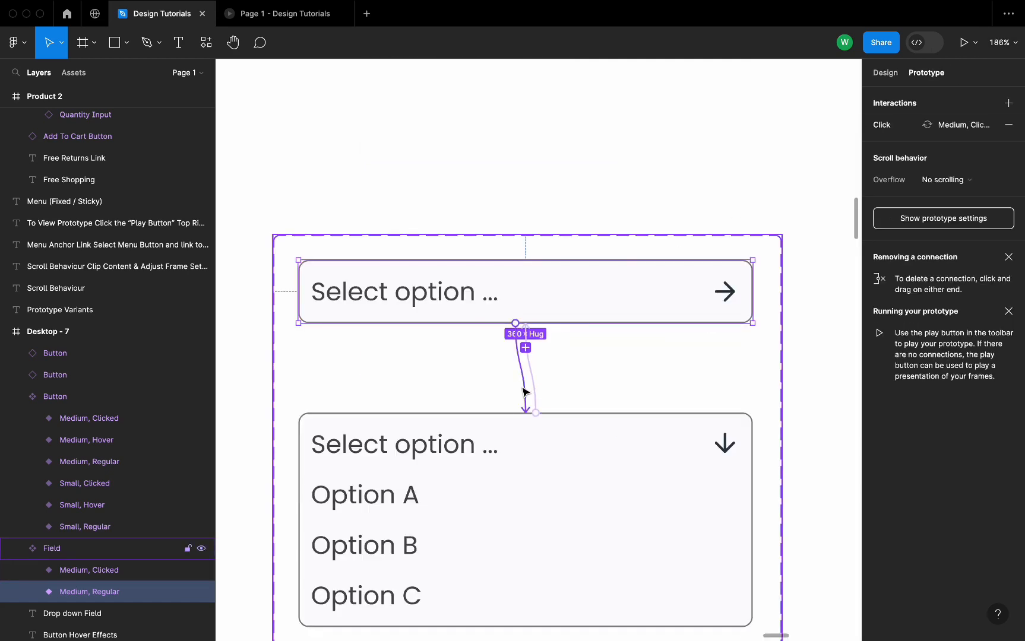
click(523, 390)
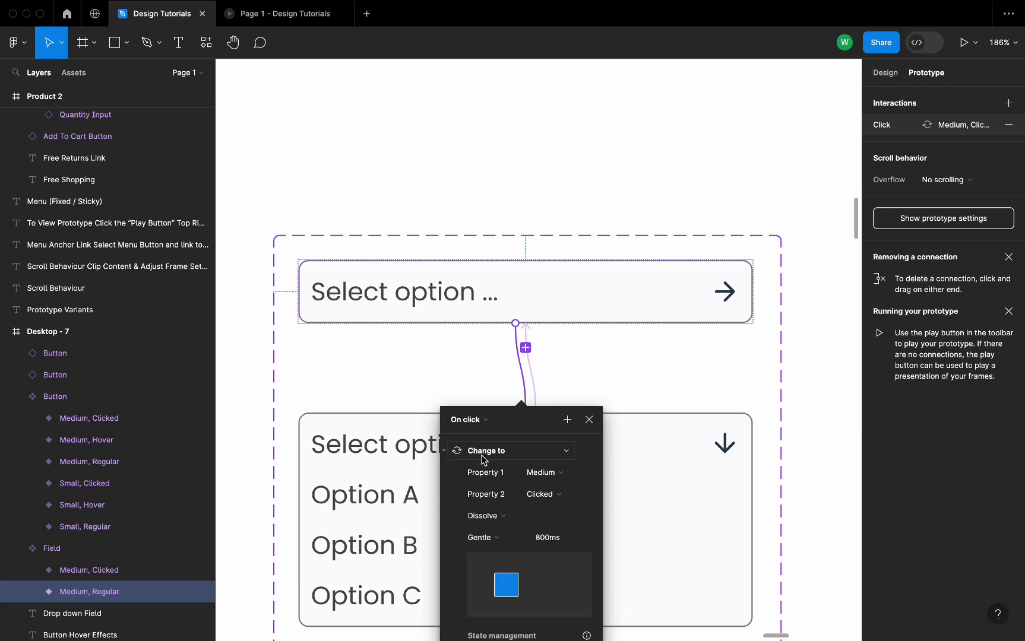
click(581, 385)
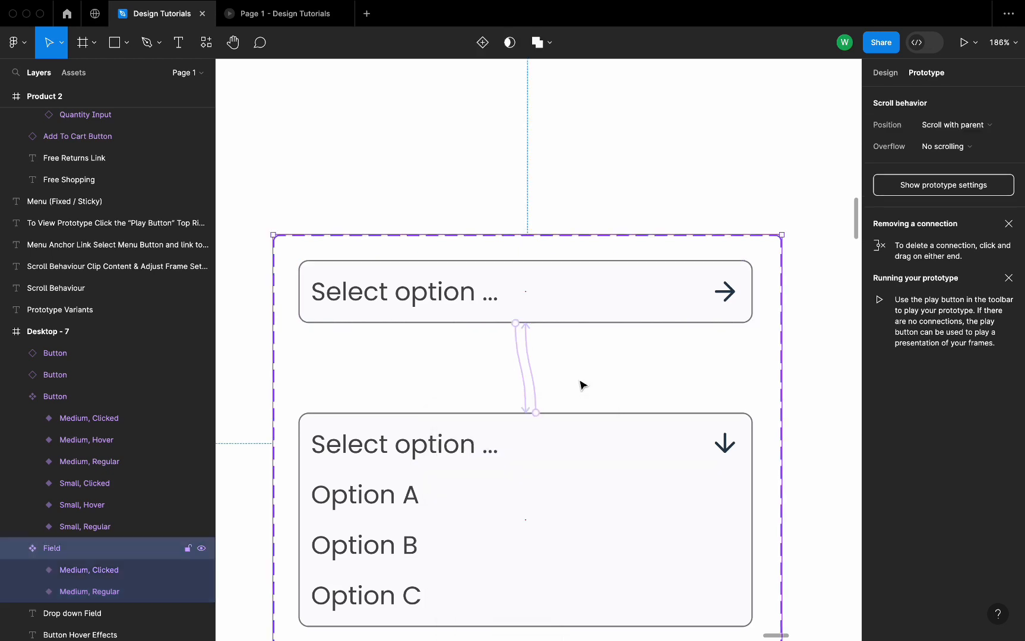
Inspect the drop-down Field component's click interaction from Medium Clicked back to Medium Regular, then dismiss its settings
click(534, 386)
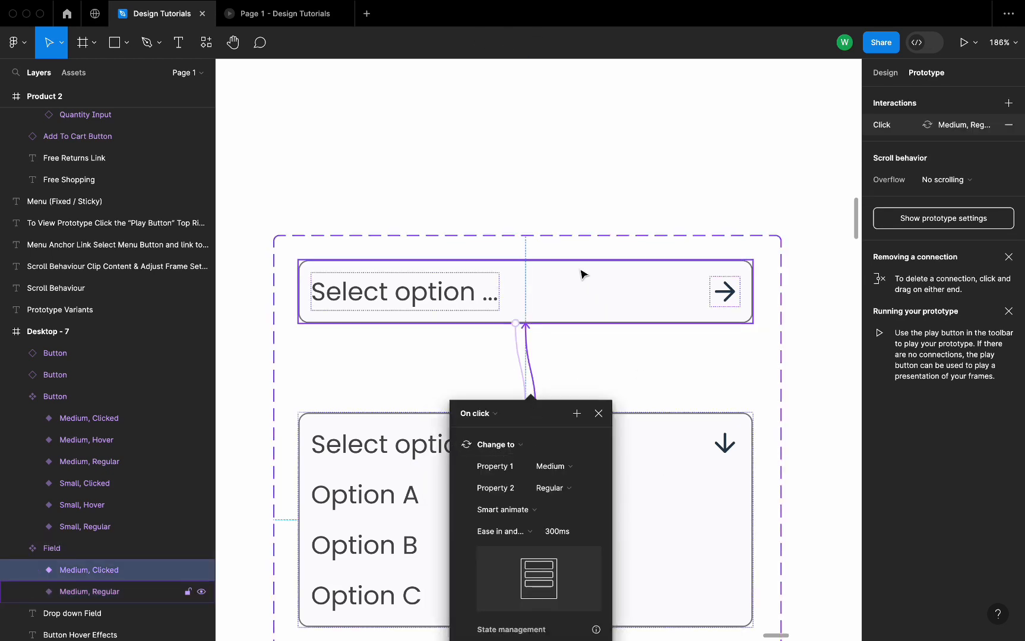
scroll(604, 367, down, 5)
click(609, 282)
Preview the Desktop - 7 frame, test opening and closing the drop-down field repeatedly, then close the preview
scroll(608, 285, down, 5)
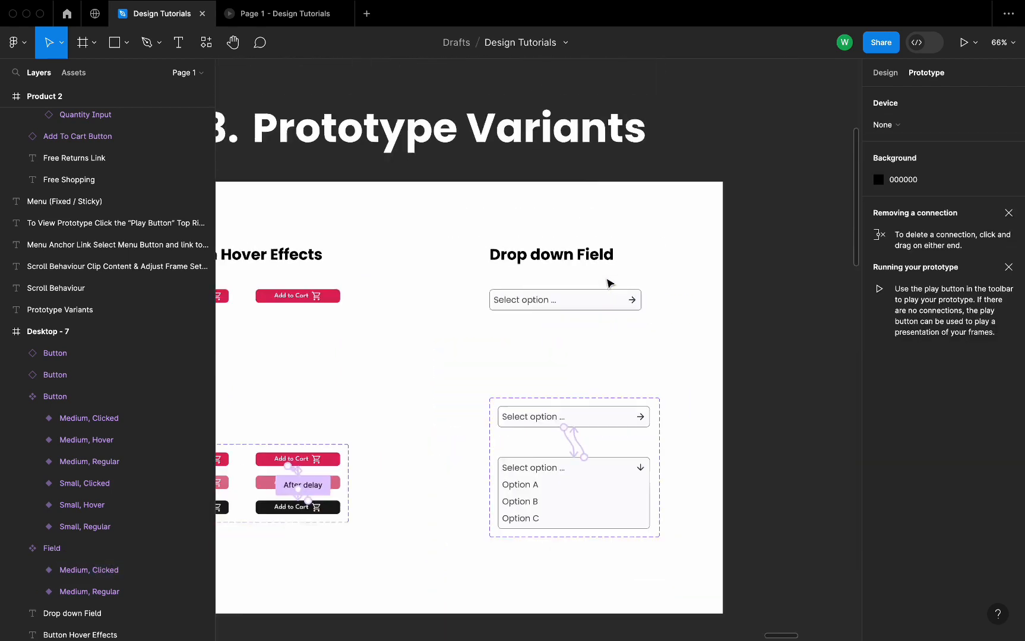
click(401, 225)
key(shift+space)
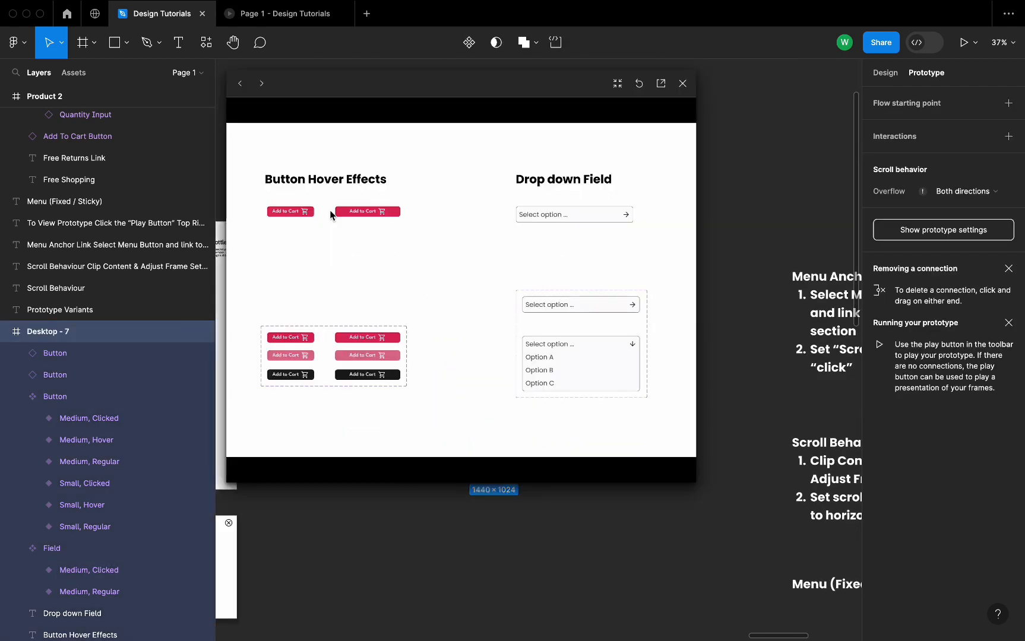
click(564, 218)
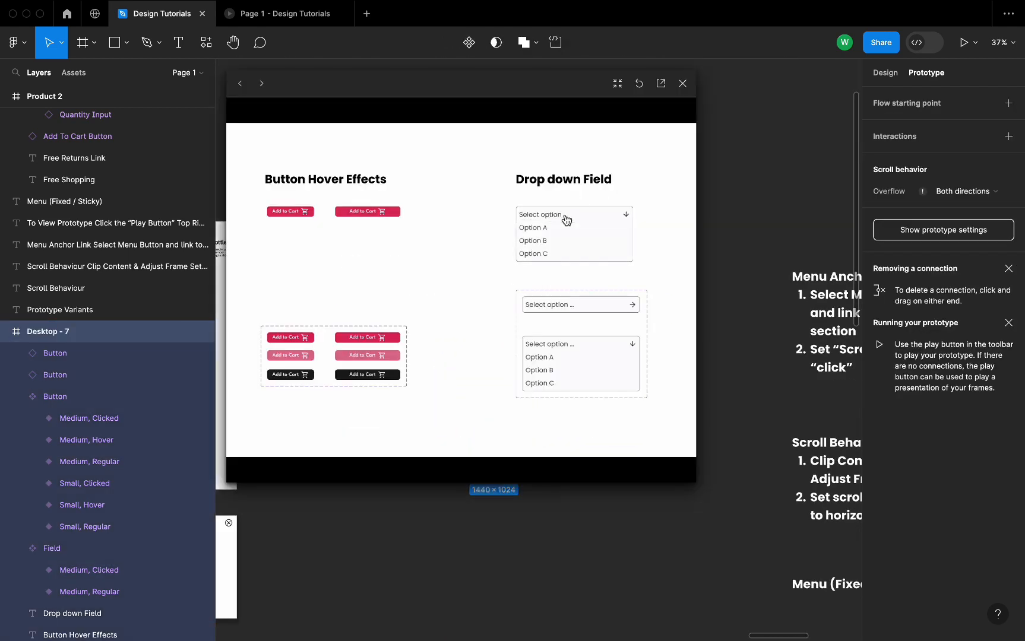
click(566, 219)
click(566, 219)
click(566, 220)
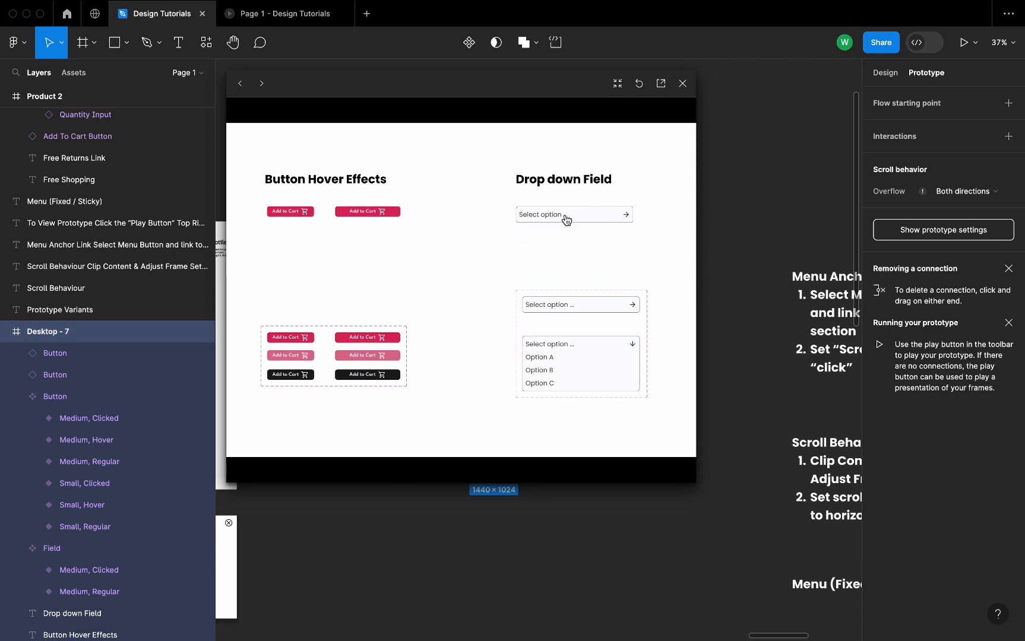
click(566, 220)
click(565, 220)
click(566, 219)
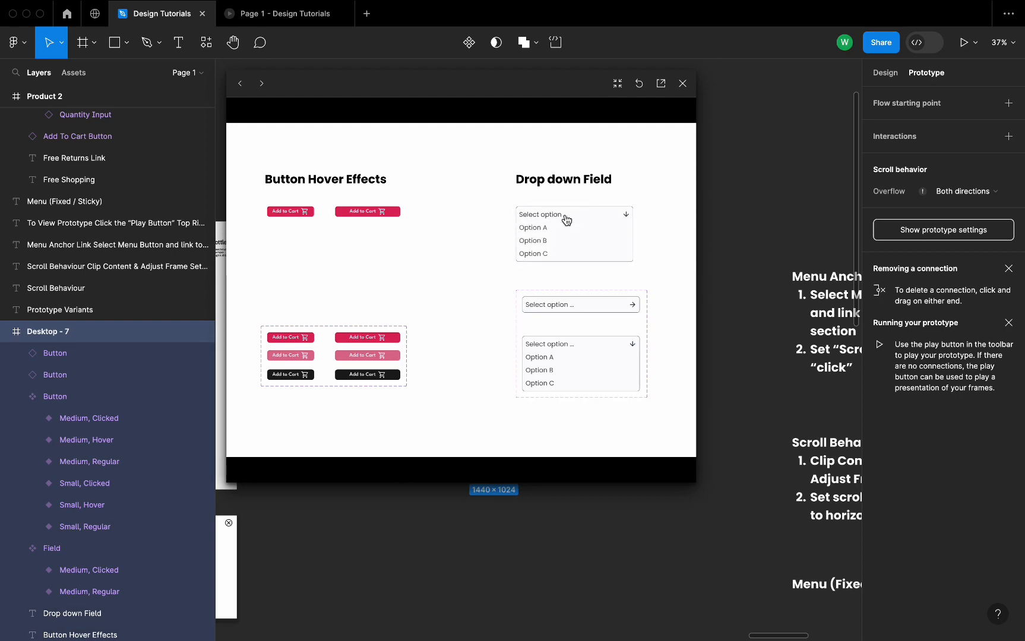
click(566, 220)
click(566, 220)
click(566, 220)
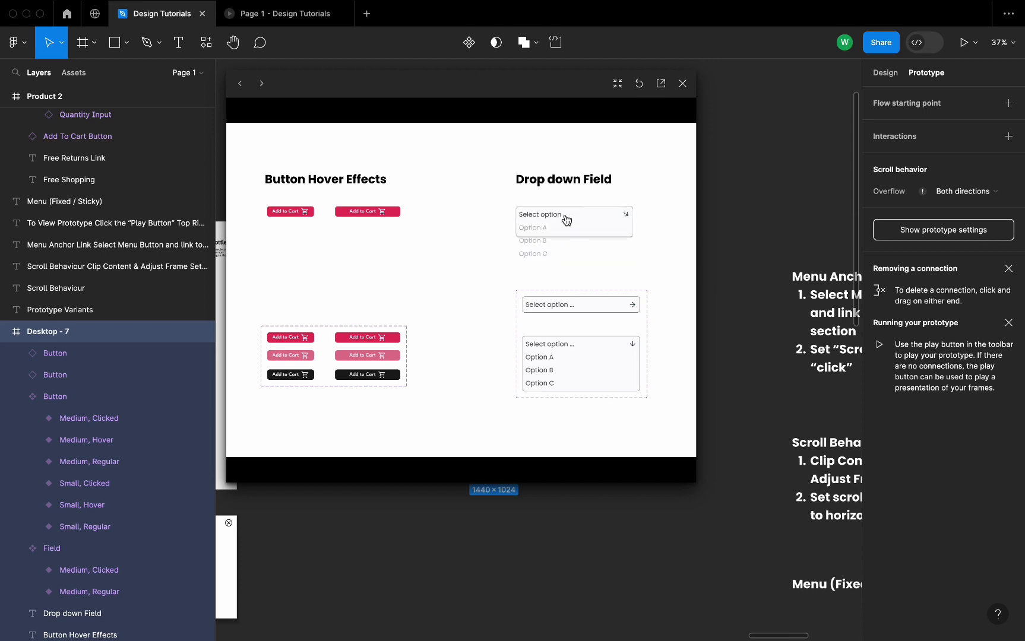
click(682, 83)
Examine the Scroll Behaviour section's notes and the Landing page frame's menu and content sections
scroll(701, 210, down, 3)
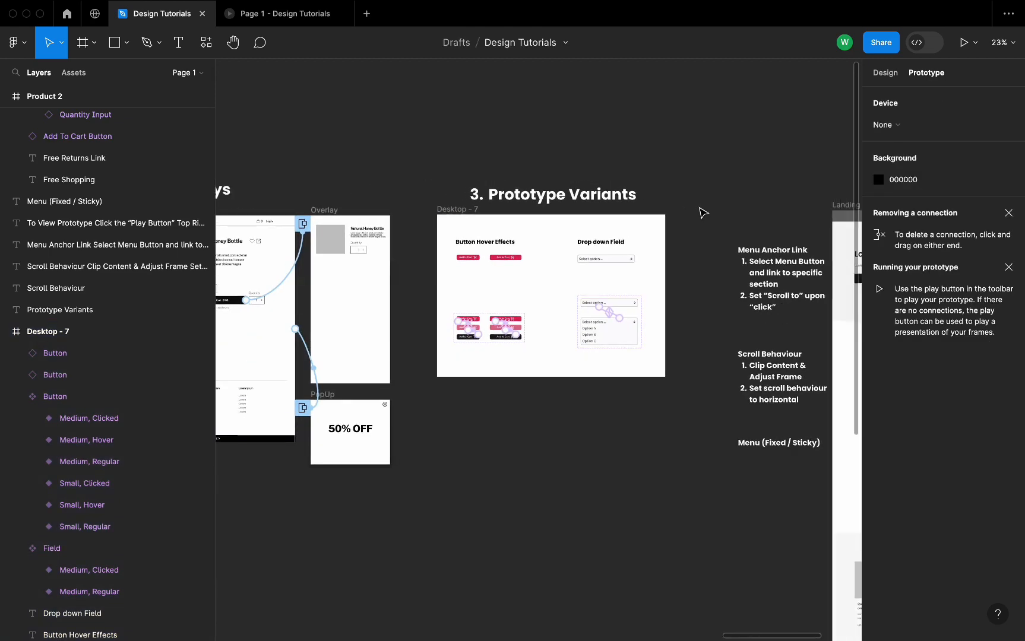
scroll(701, 211, right, 4)
scroll(700, 211, down, 1)
scroll(702, 211, up, 3)
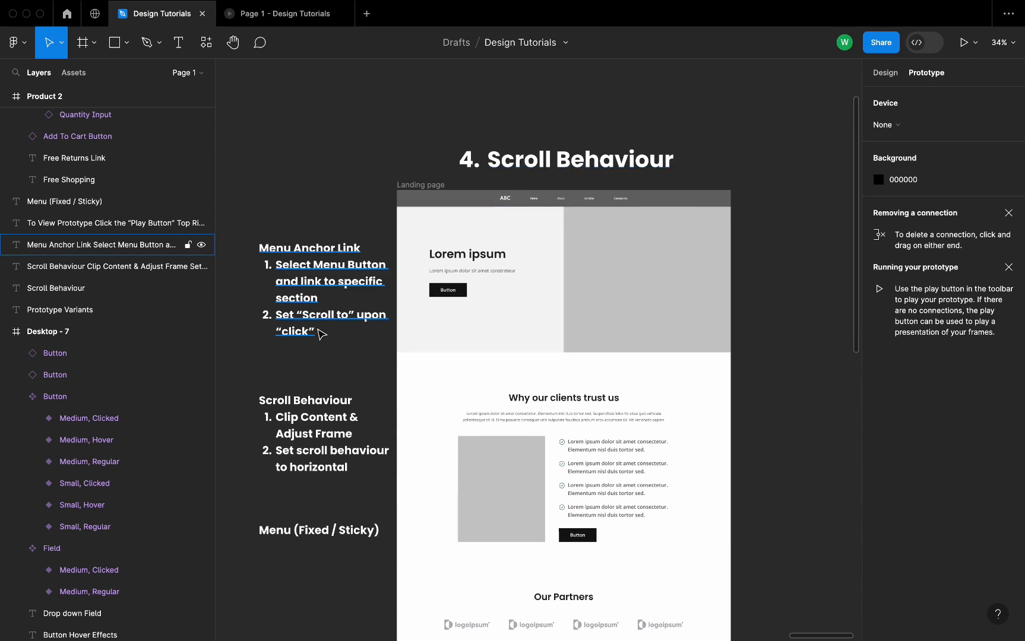
scroll(321, 334, up, 2)
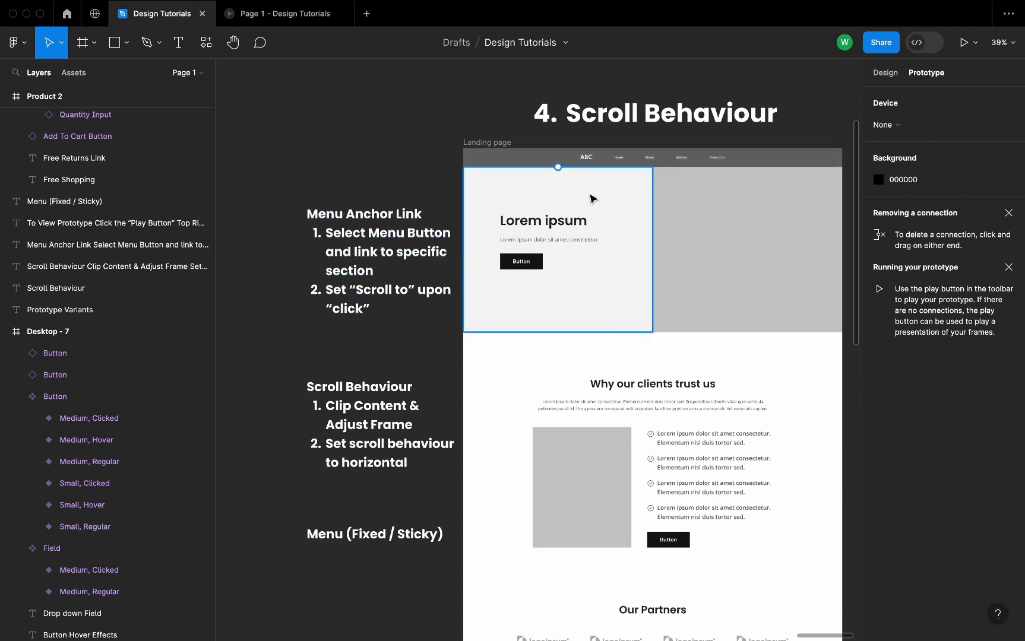
scroll(591, 199, up, 5)
scroll(591, 198, up, 1)
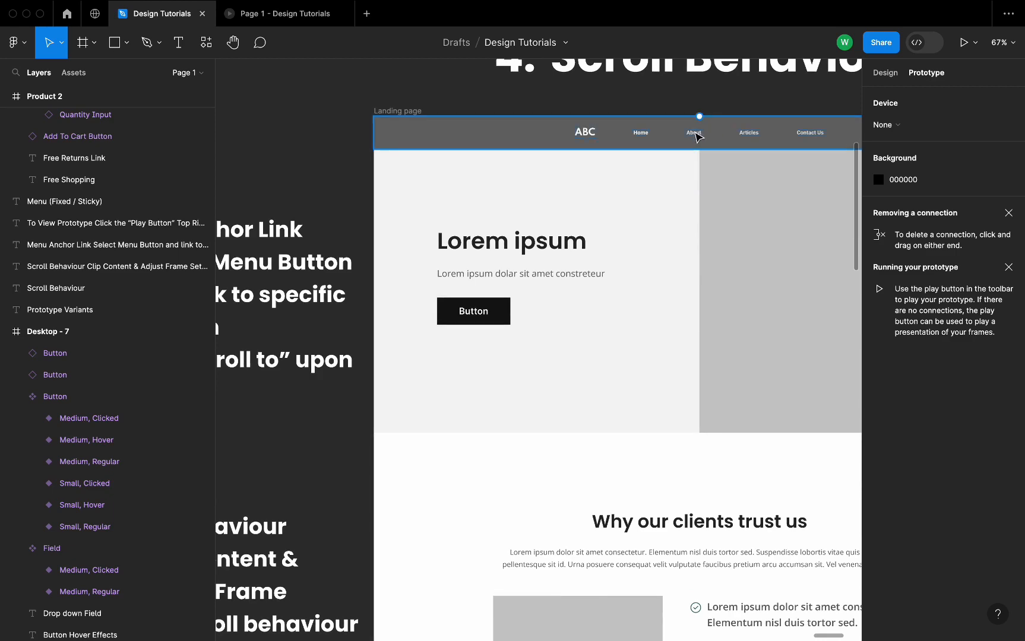
scroll(698, 137, down, 3)
scroll(698, 136, down, 7)
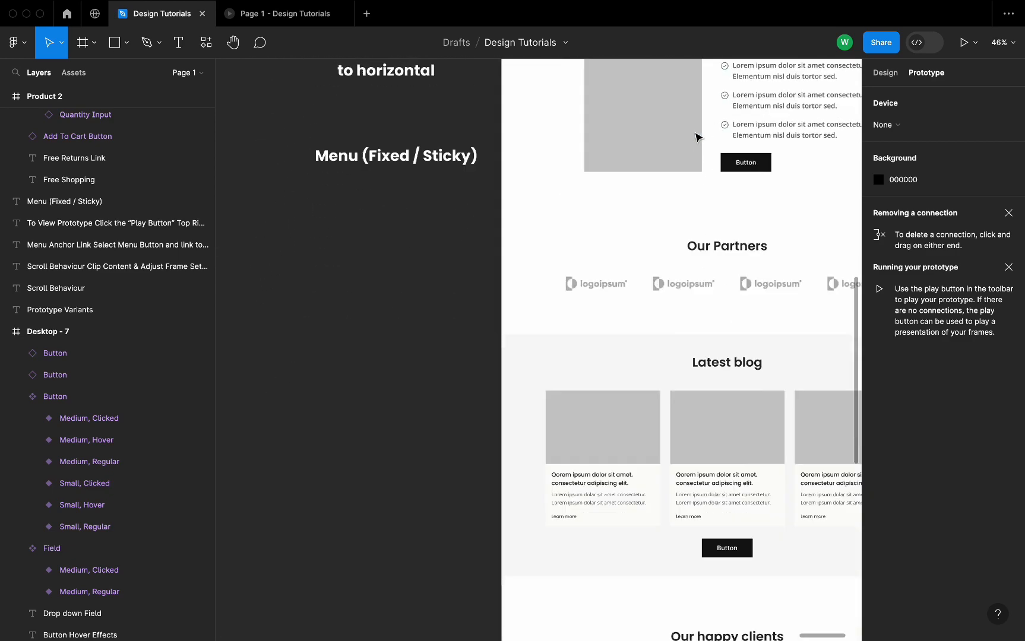
scroll(698, 137, down, 5)
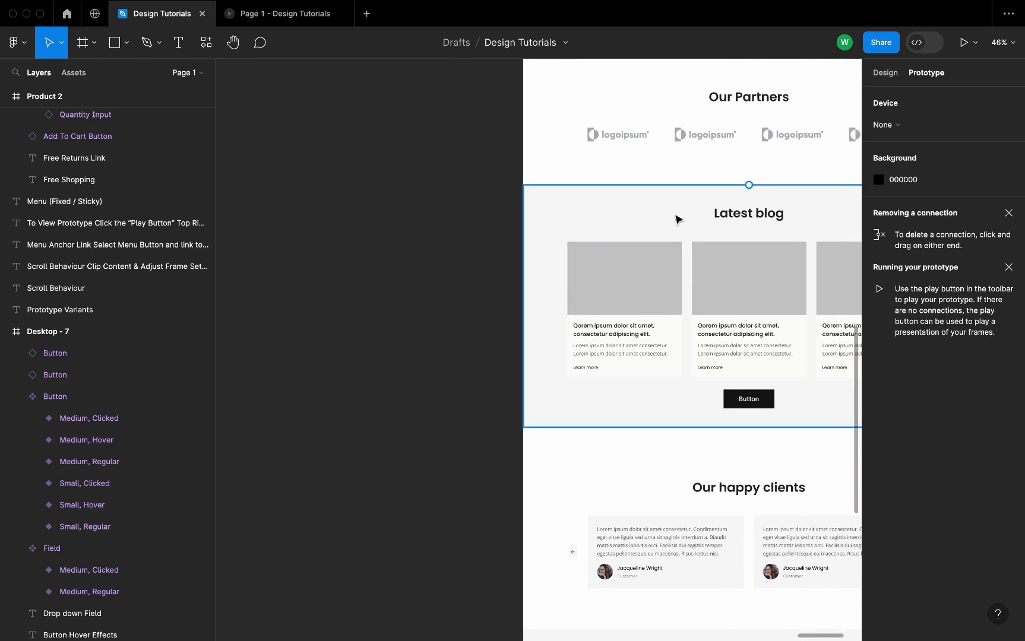
scroll(672, 223, up, 10)
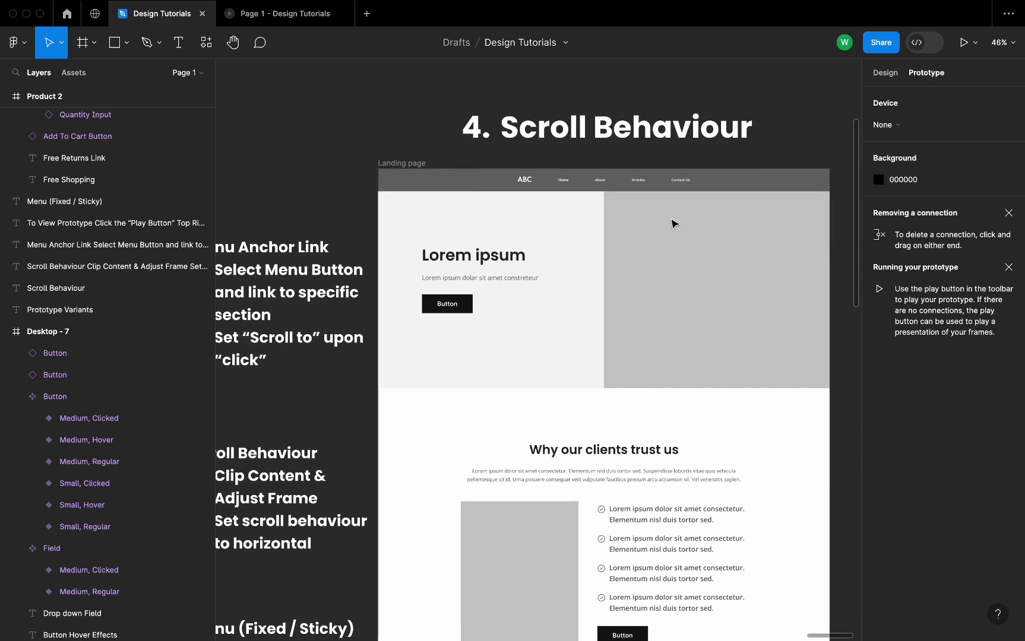
scroll(487, 180, right, 3)
scroll(487, 180, up, 1)
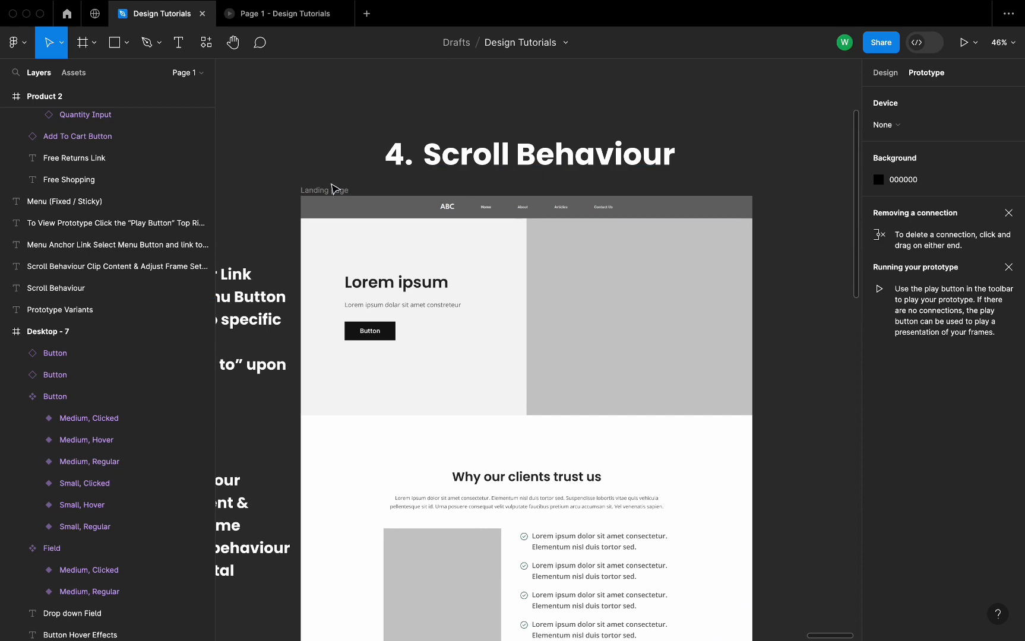
Connect the Landing page's About menu link to the Latest blog section's background, Rectangle 8960, with an On click Scroll to interaction
scroll(562, 214, up, 5)
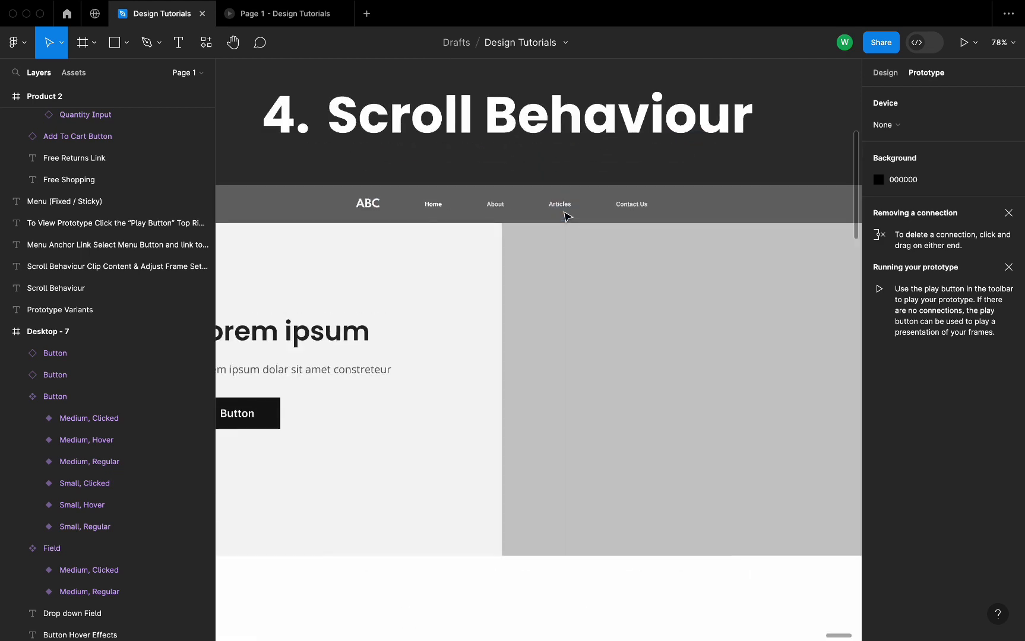
click(502, 211)
double_click(502, 211)
scroll(494, 209, up, 5)
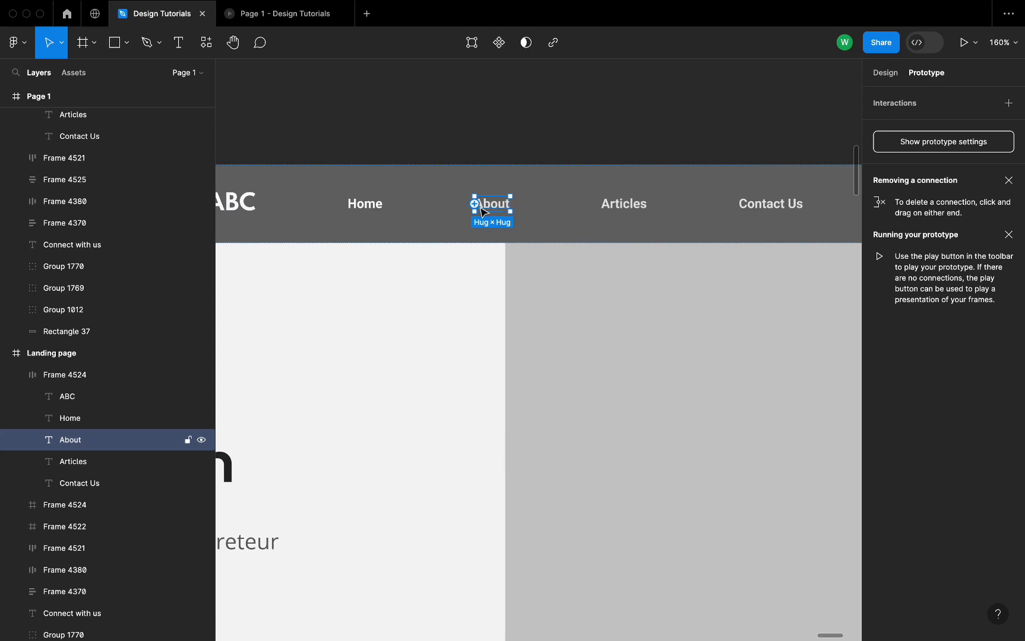
scroll(480, 213, down, 10)
mouse_move(505, 138)
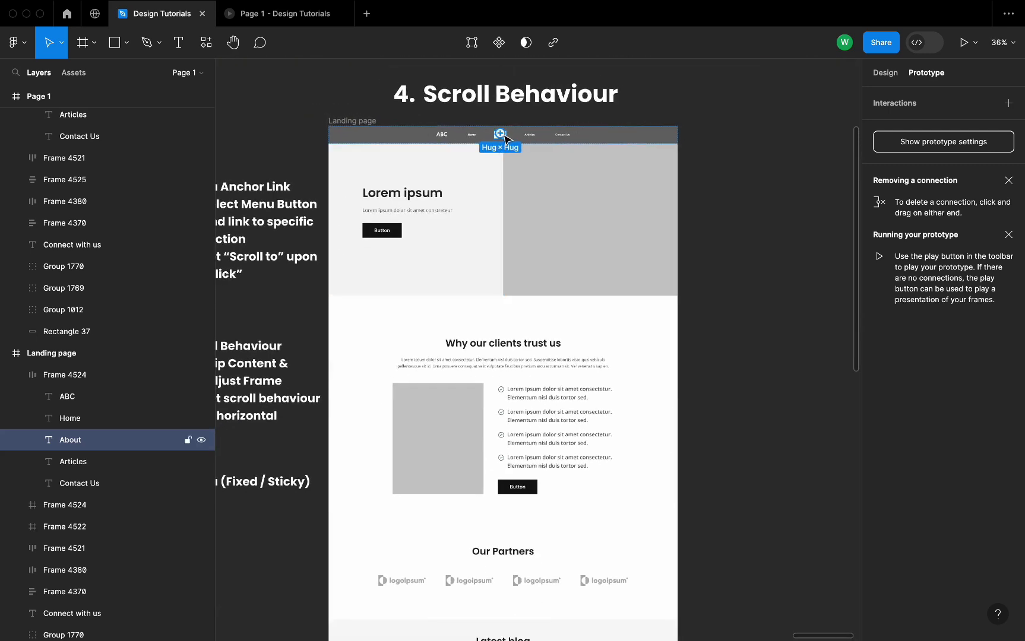
drag(502, 136, 490, 628)
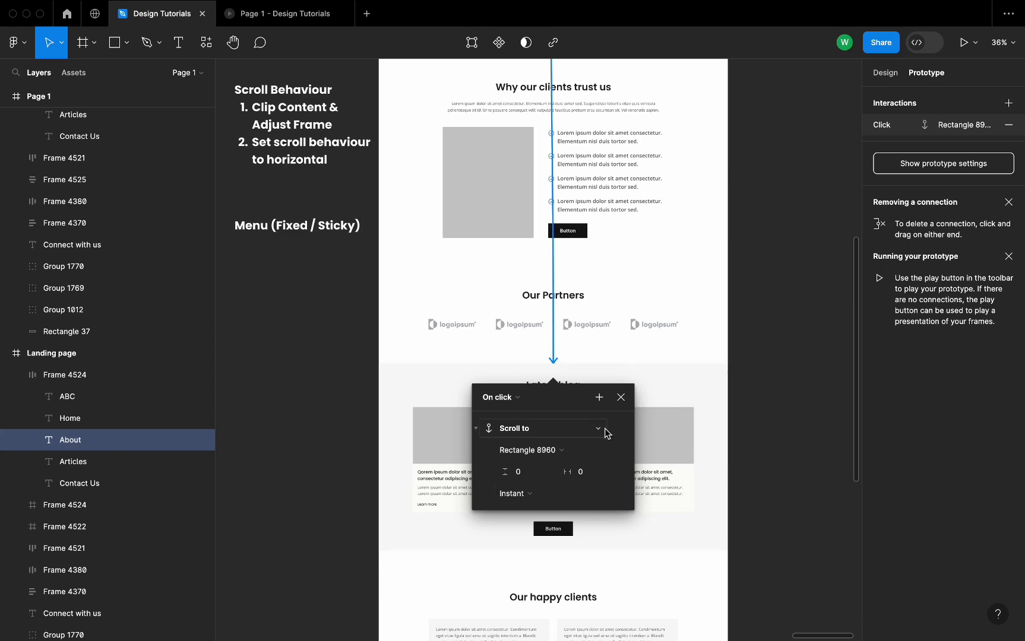
click(621, 397)
Preview the Landing page frame to test the About menu link's scrolling, then close the preview
scroll(625, 406, up, 8)
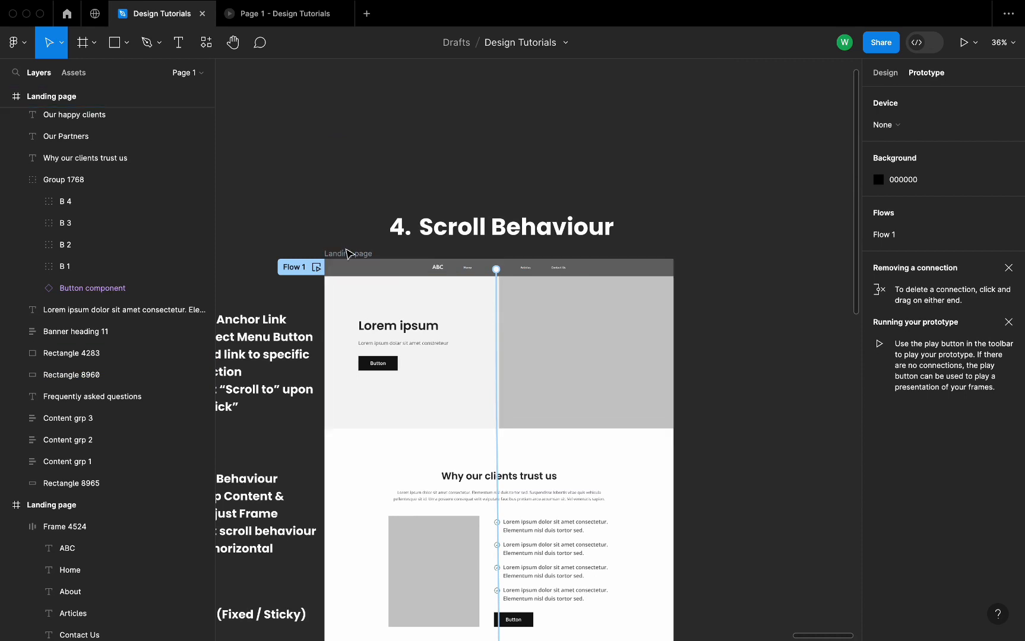
click(348, 254)
key(shift+space)
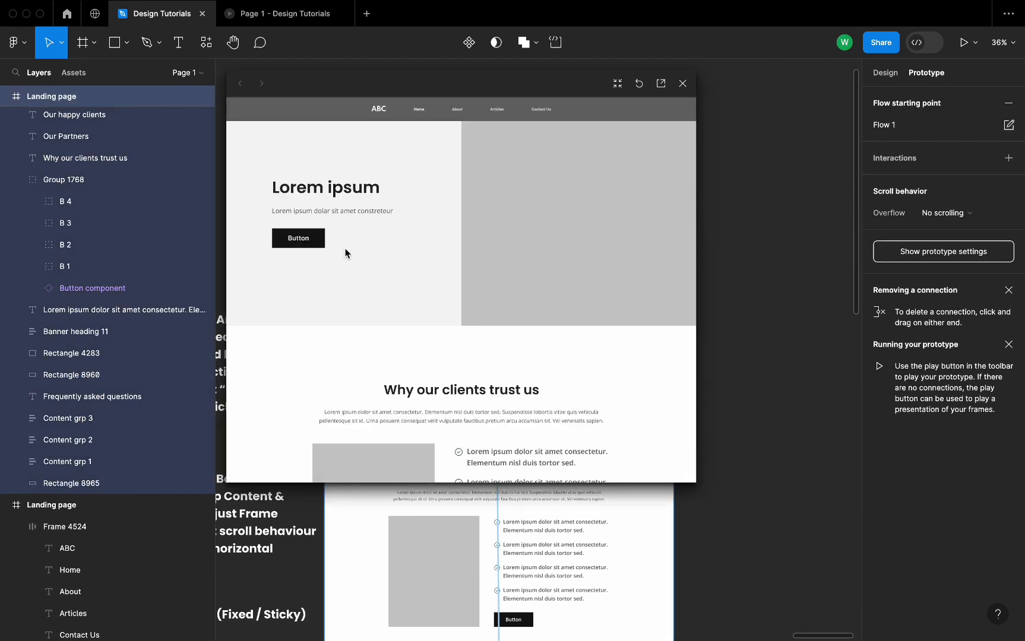
click(457, 110)
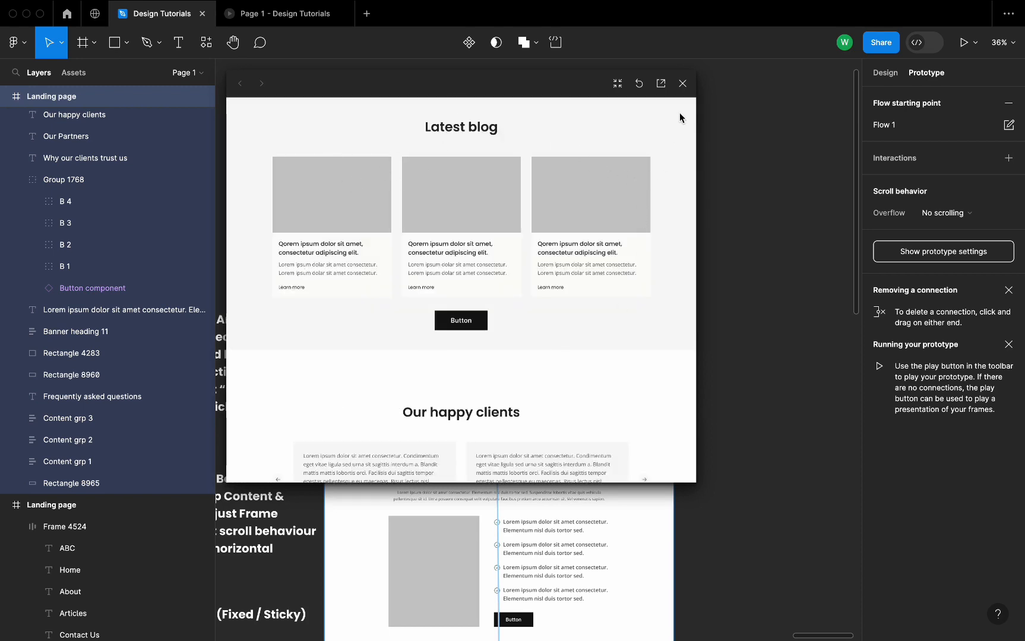
click(682, 83)
Set the About link's Scroll to interaction to Animate with Ease in and out easing
scroll(629, 309, down, 2)
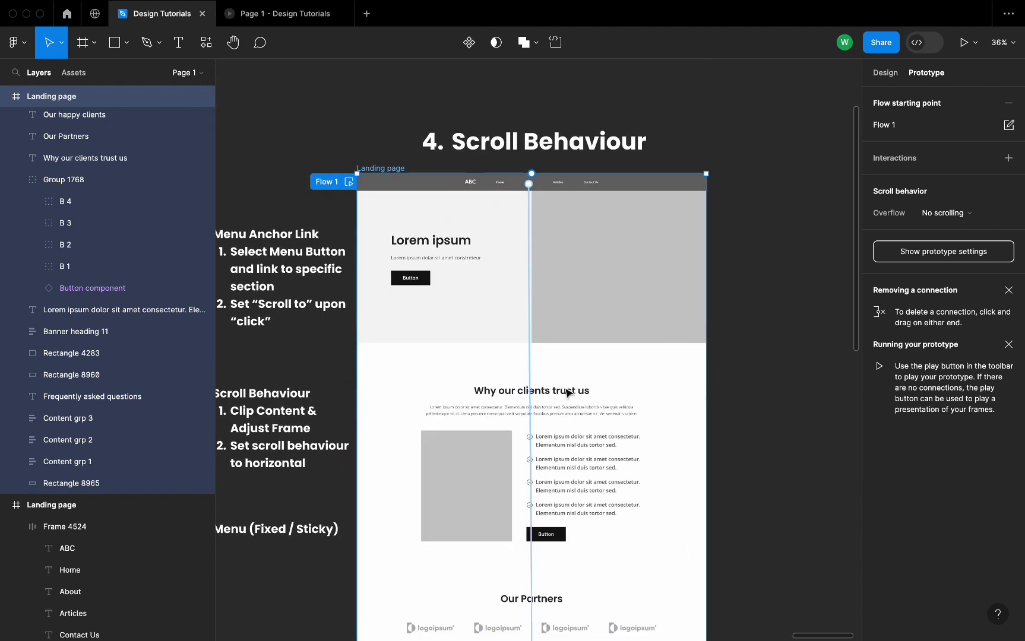
scroll(541, 436, down, 3)
drag(540, 436, 566, 476)
drag(530, 510, 648, 369)
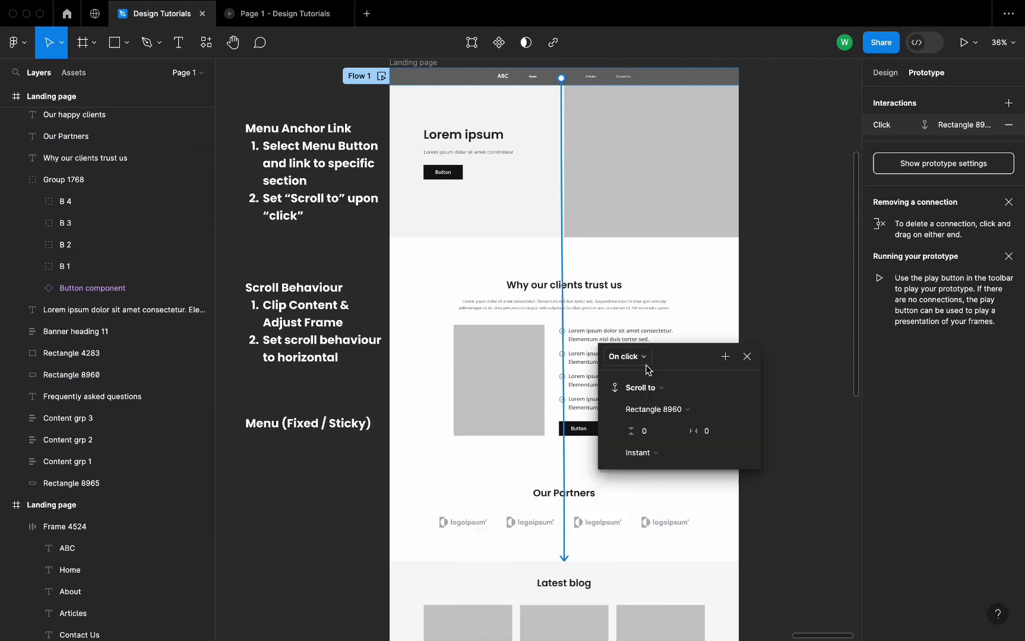
click(659, 455)
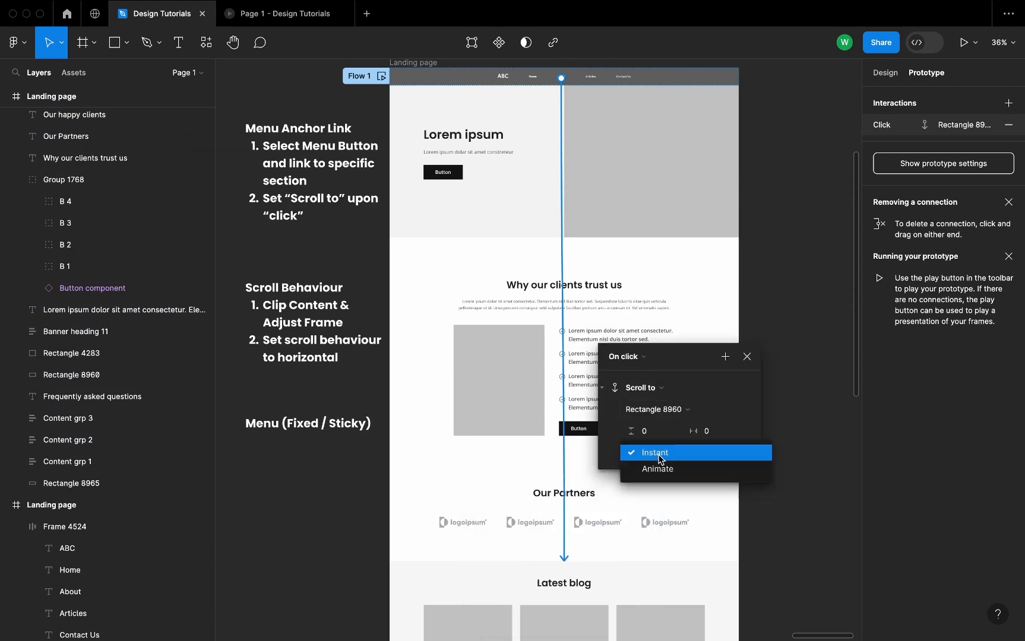
click(658, 476)
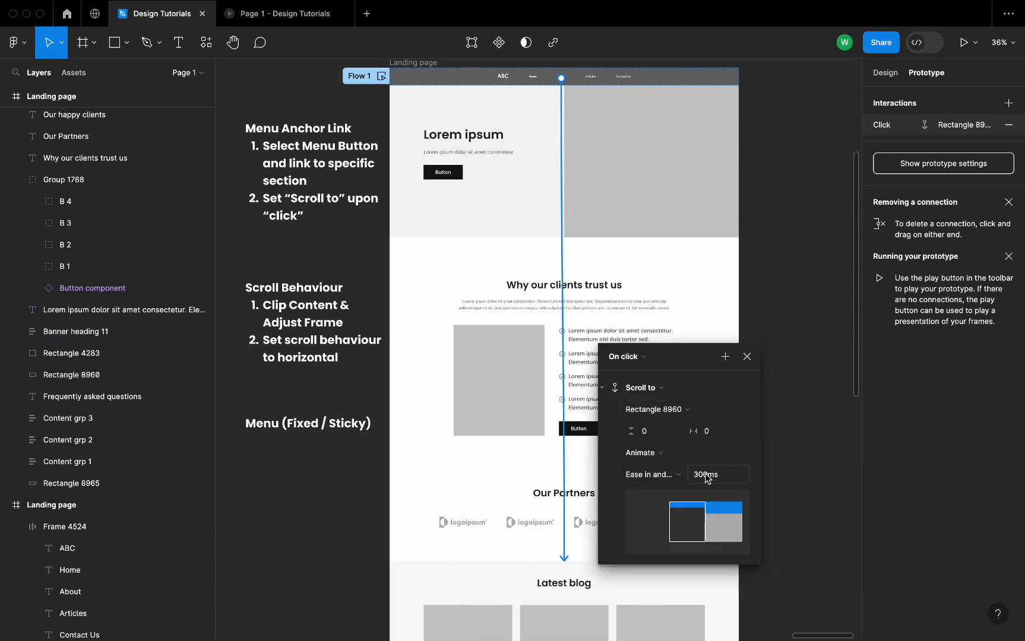
click(671, 477)
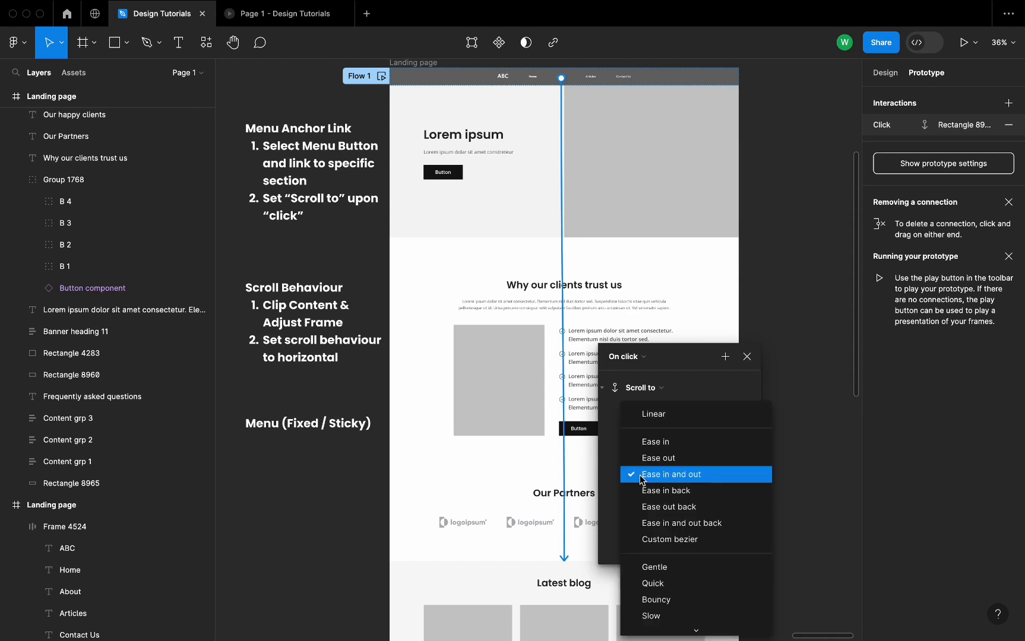
click(655, 481)
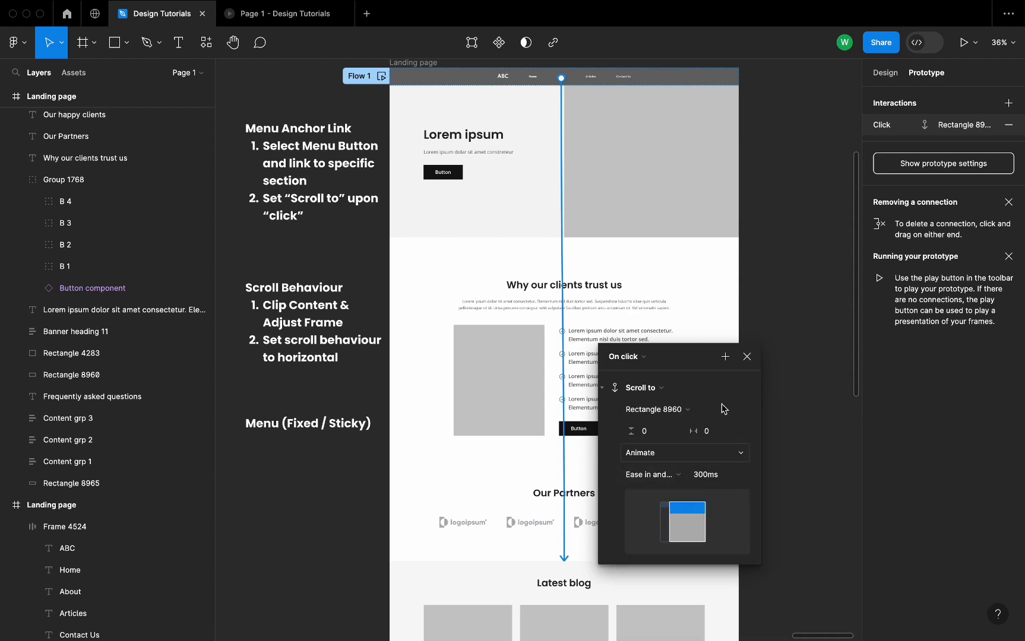
Preview the Landing page frame to test the About link's animated scroll to Latest blog, and close the preview
click(747, 357)
scroll(537, 370, up, 5)
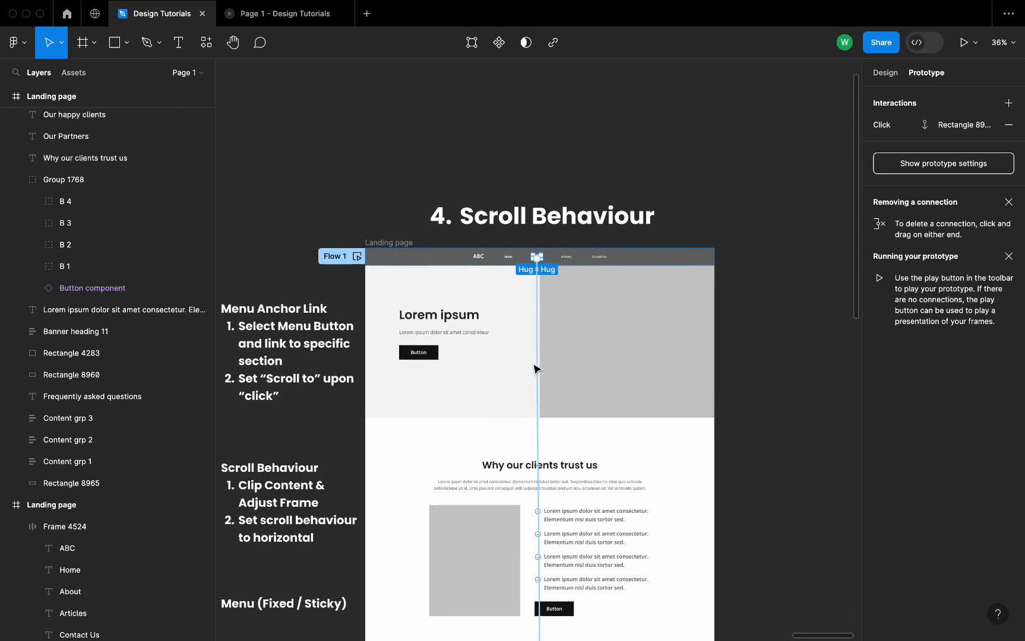
click(388, 243)
key(shift+space)
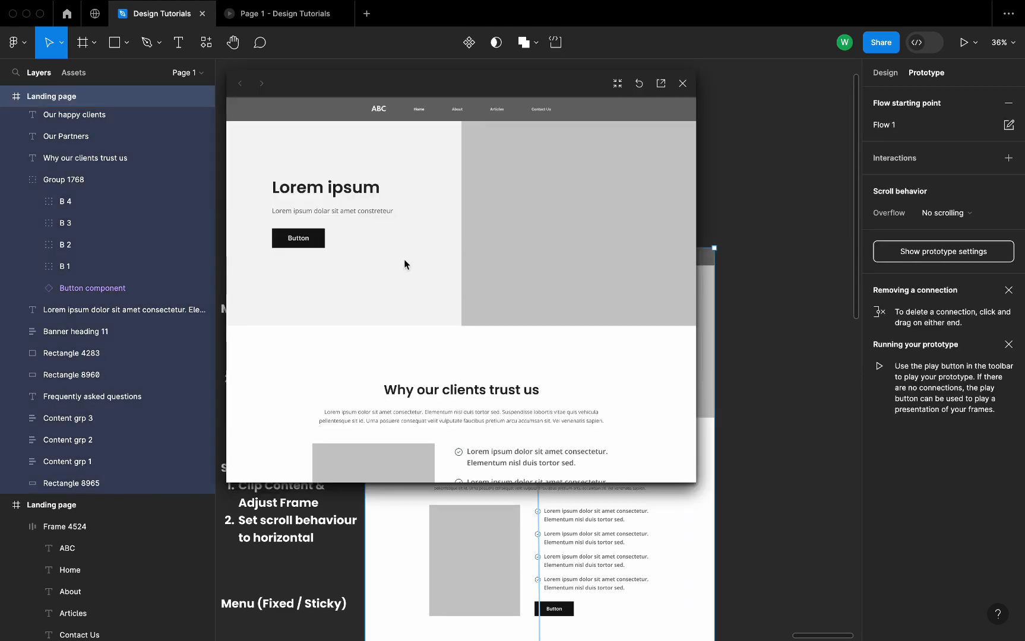
click(458, 111)
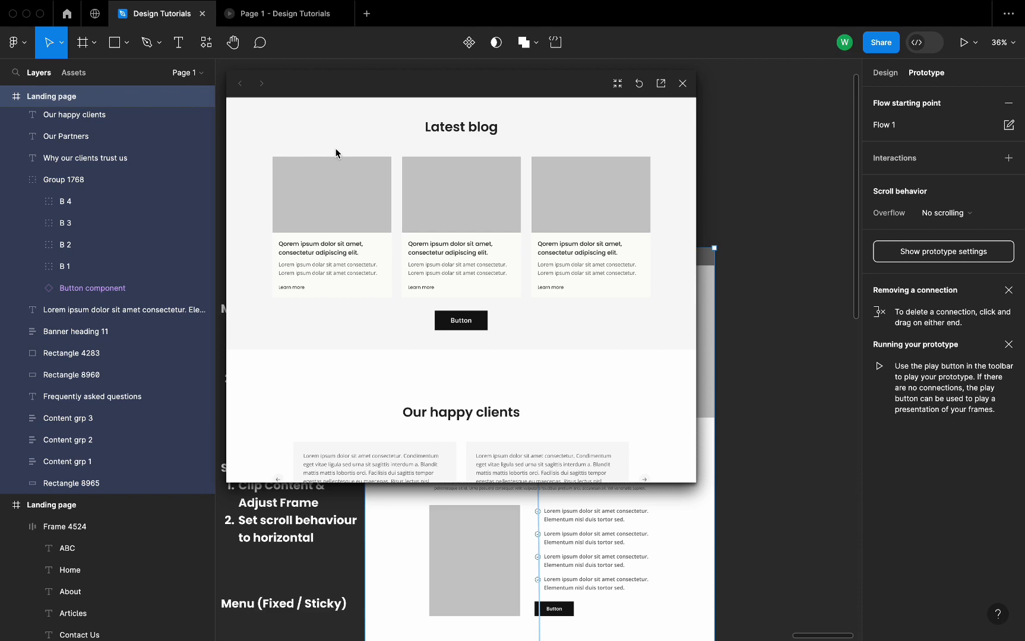
click(686, 92)
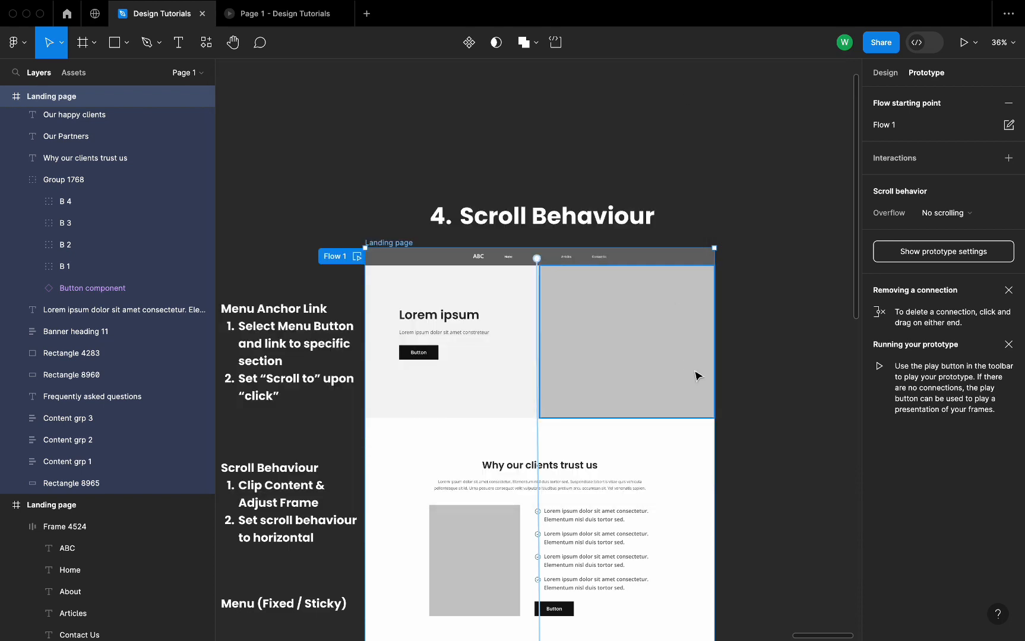
click(769, 365)
Switch to the browser and examine the Stacked Homes page's Latest Posts row as an example of horizontal scrolling
scroll(769, 366, down, 3)
scroll(769, 366, down, 1)
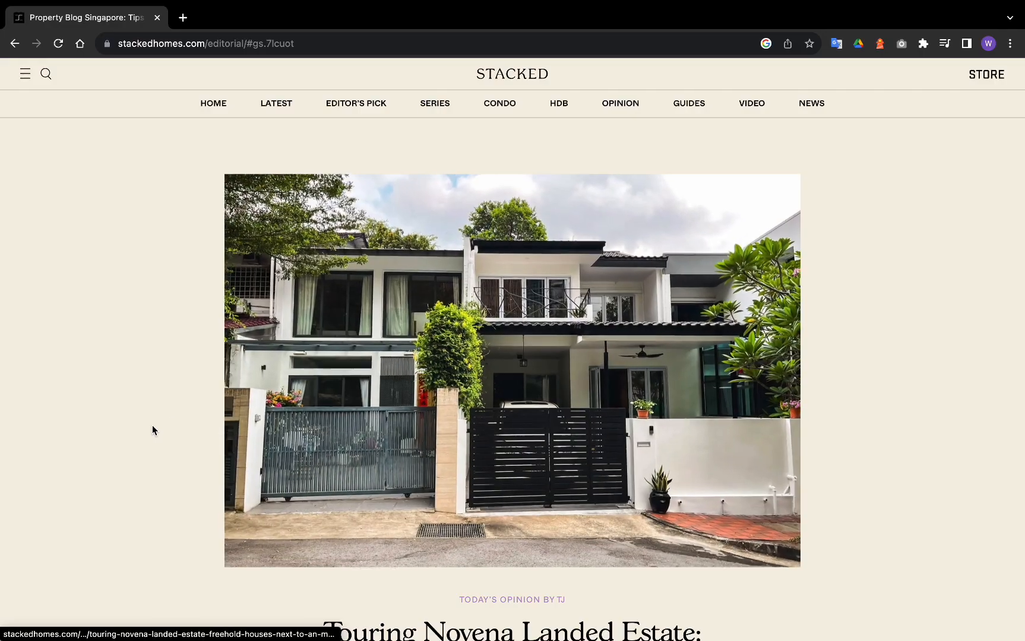
scroll(152, 430, down, 5)
scroll(152, 430, down, 5)
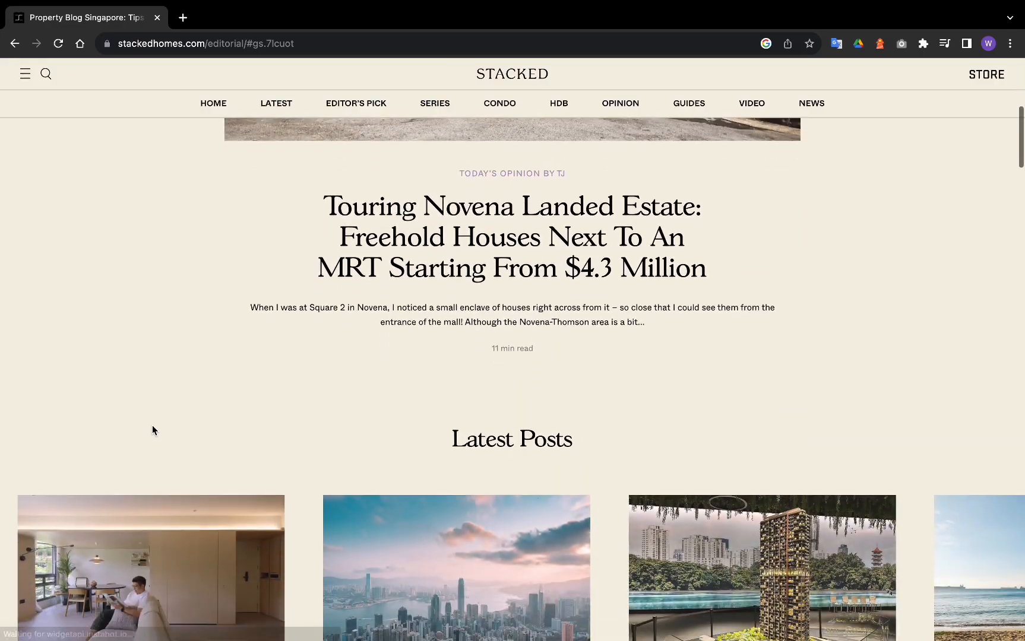
scroll(154, 430, right, 5)
scroll(153, 430, right, 2)
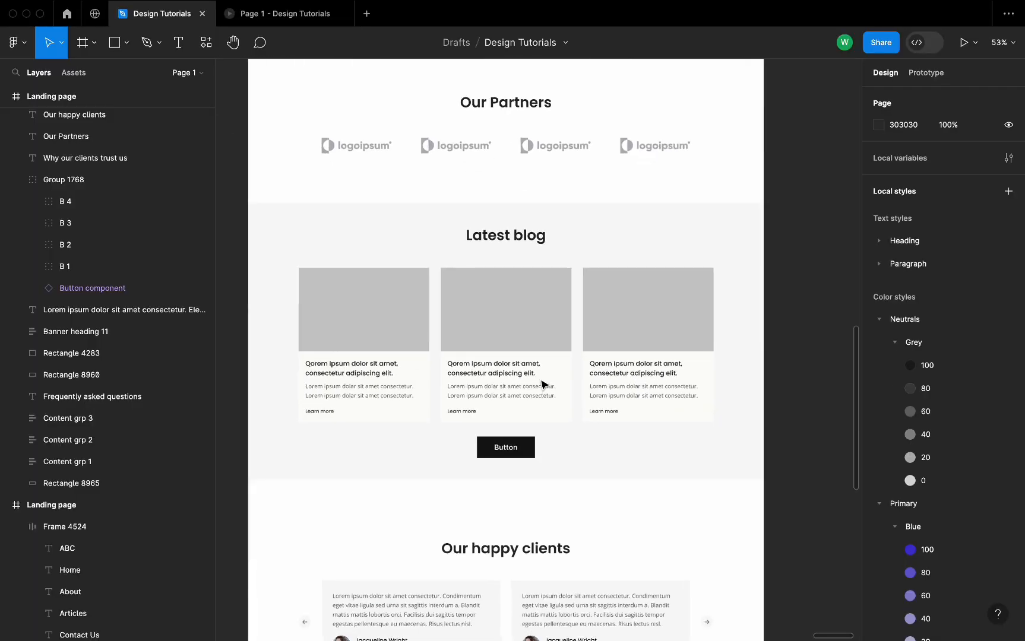
click(385, 338)
click(492, 342)
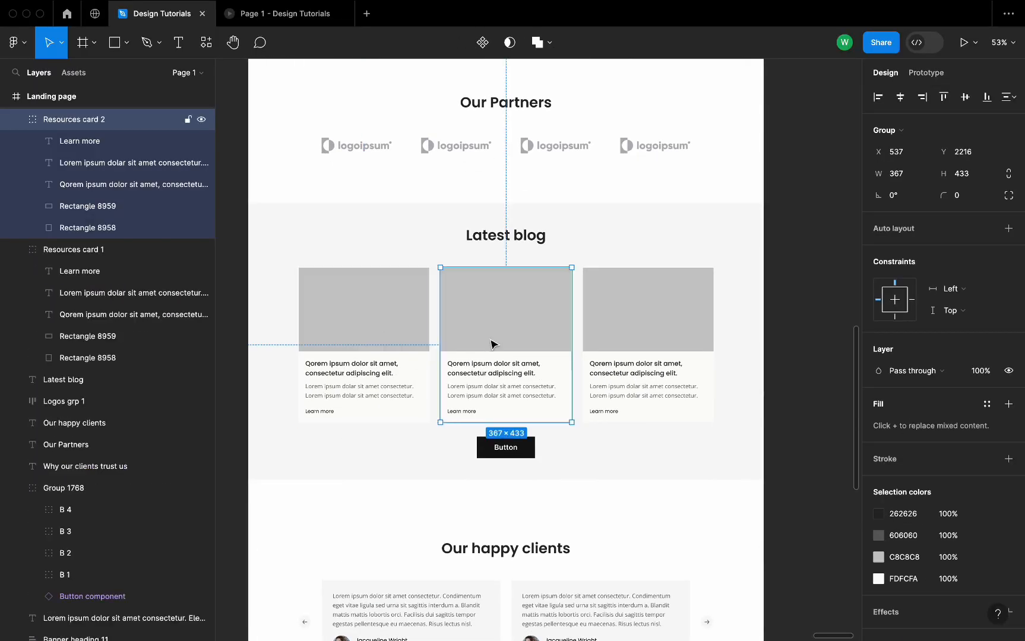
click(640, 366)
click(408, 319)
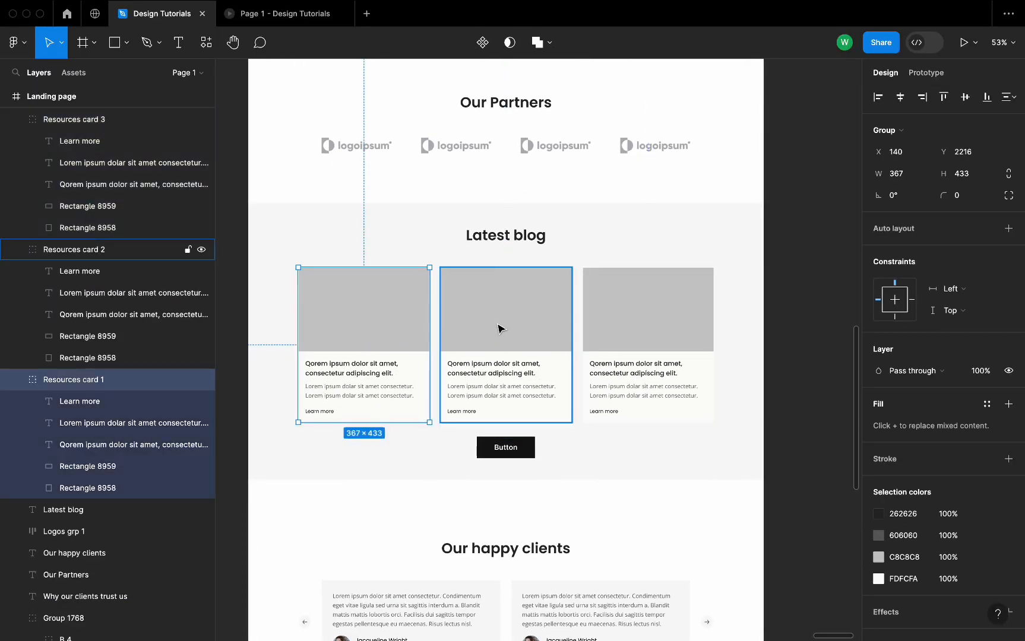
click(499, 327)
click(641, 334)
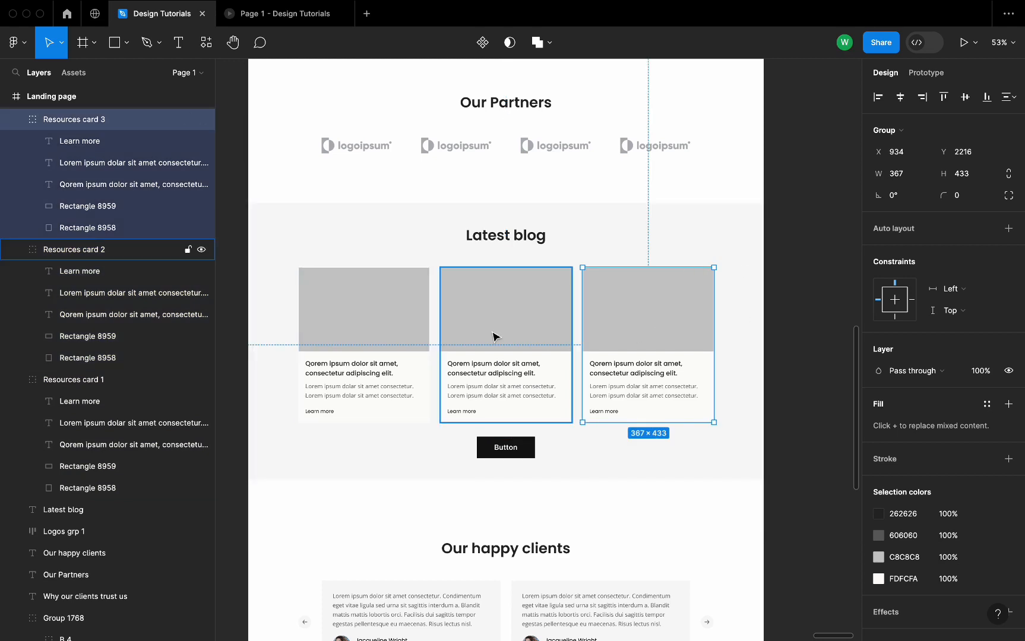
Select the three Latest blog resource cards together and wrap them in an auto layout frame
click(416, 319)
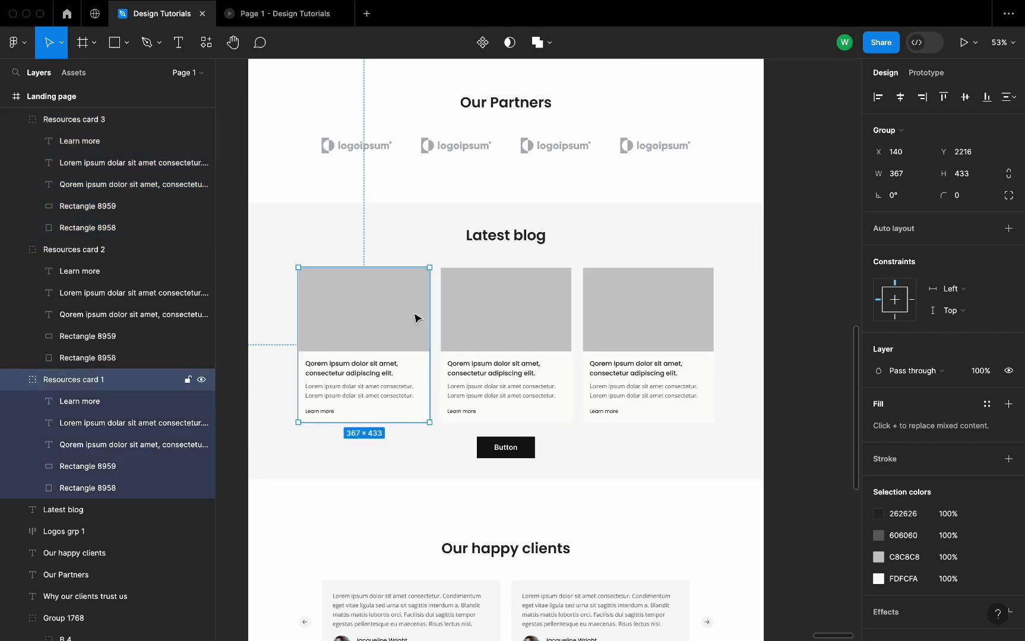
shift+click(462, 319)
shift+click(621, 340)
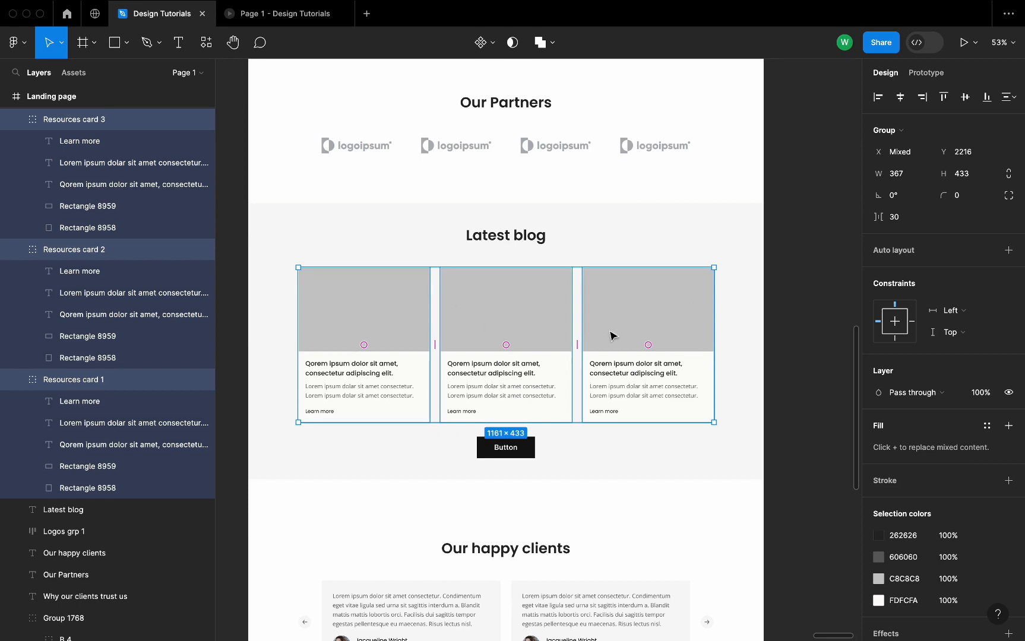
click(1009, 252)
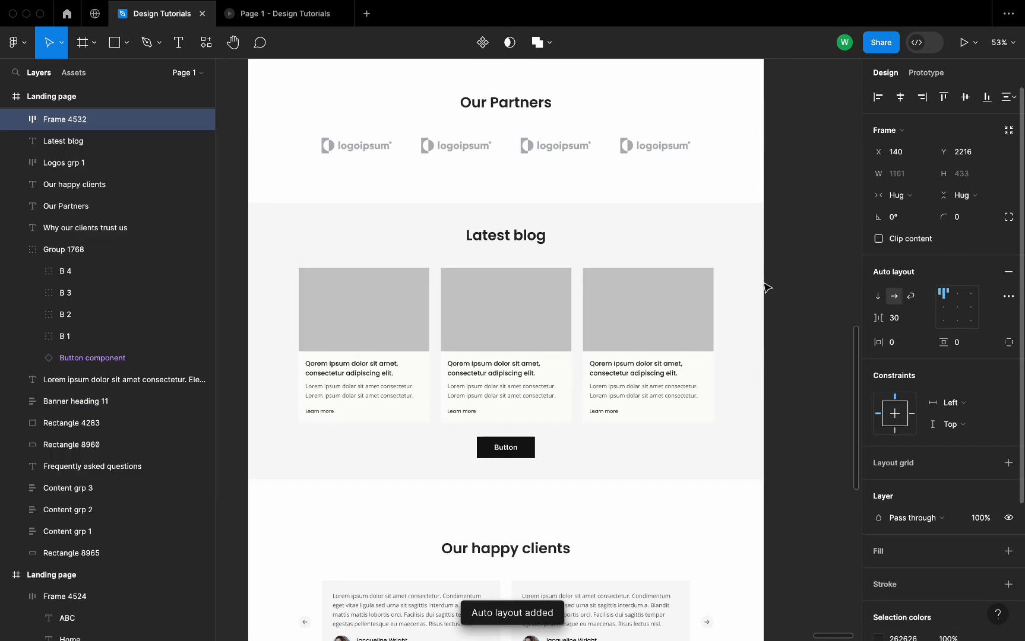
Duplicate the third Latest blog card within the auto layout frame to add a fourth card to the row
click(617, 339)
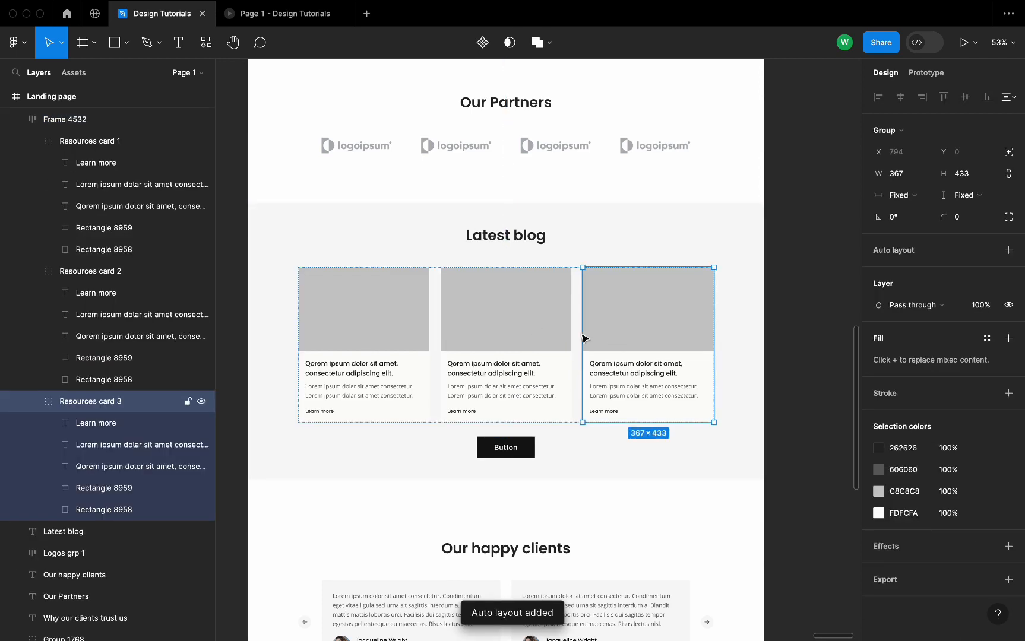
click(739, 317)
click(386, 292)
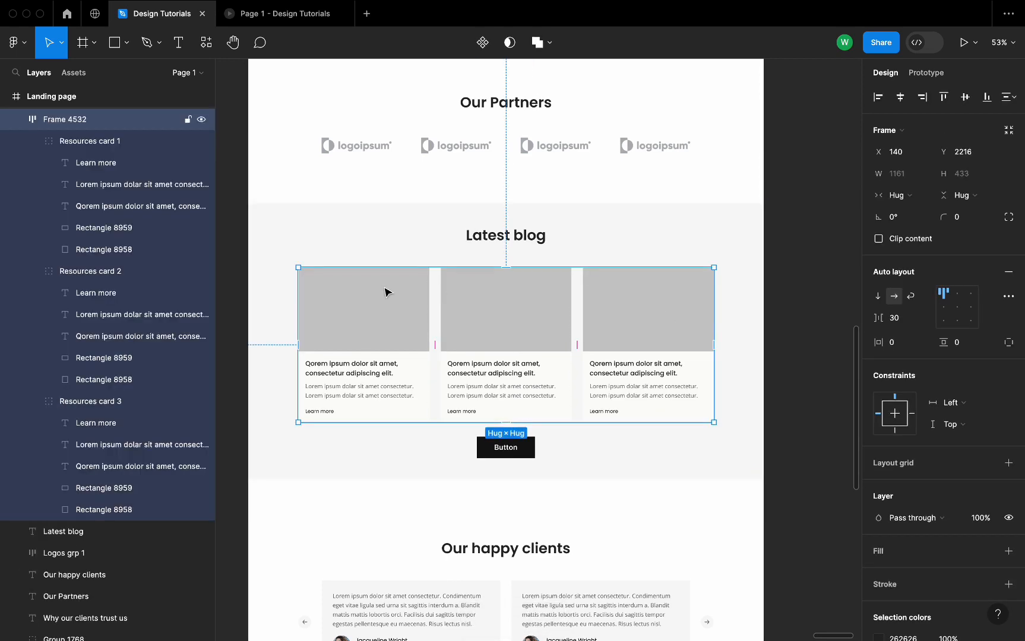
click(649, 324)
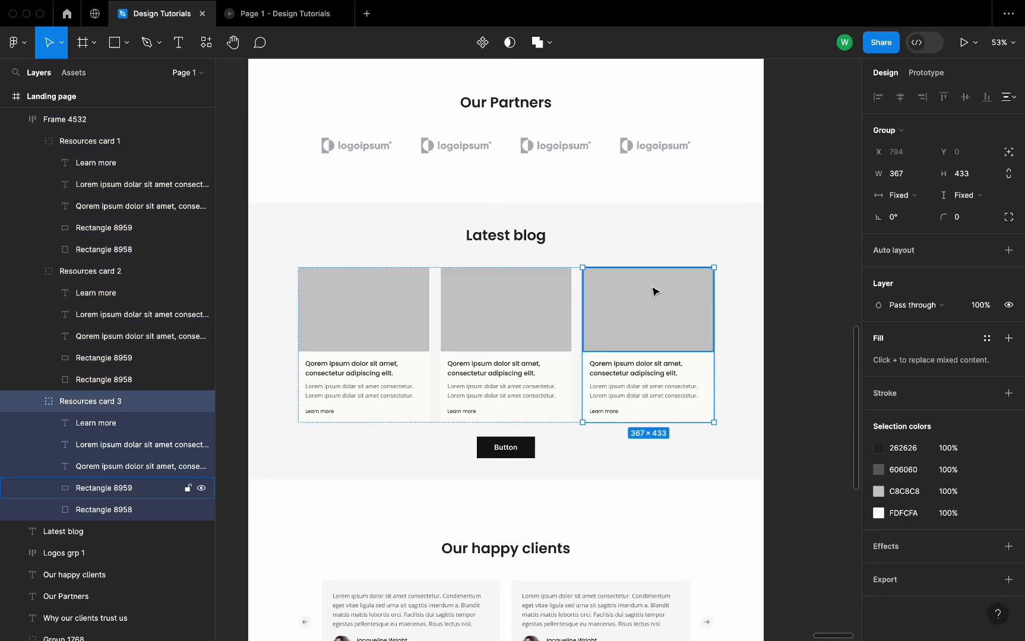
key(ctrl+d)
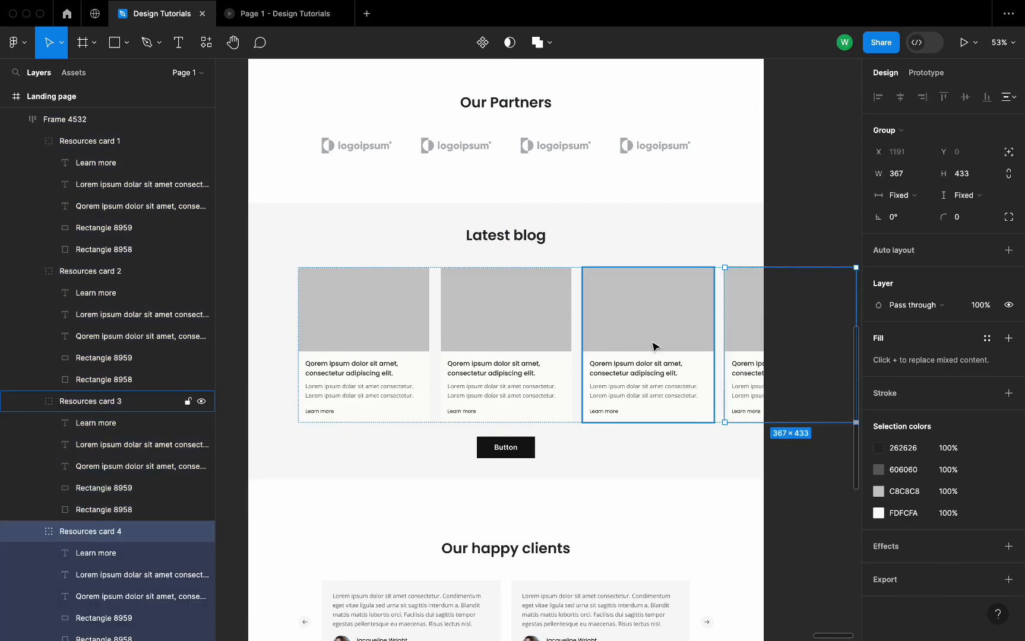
click(653, 450)
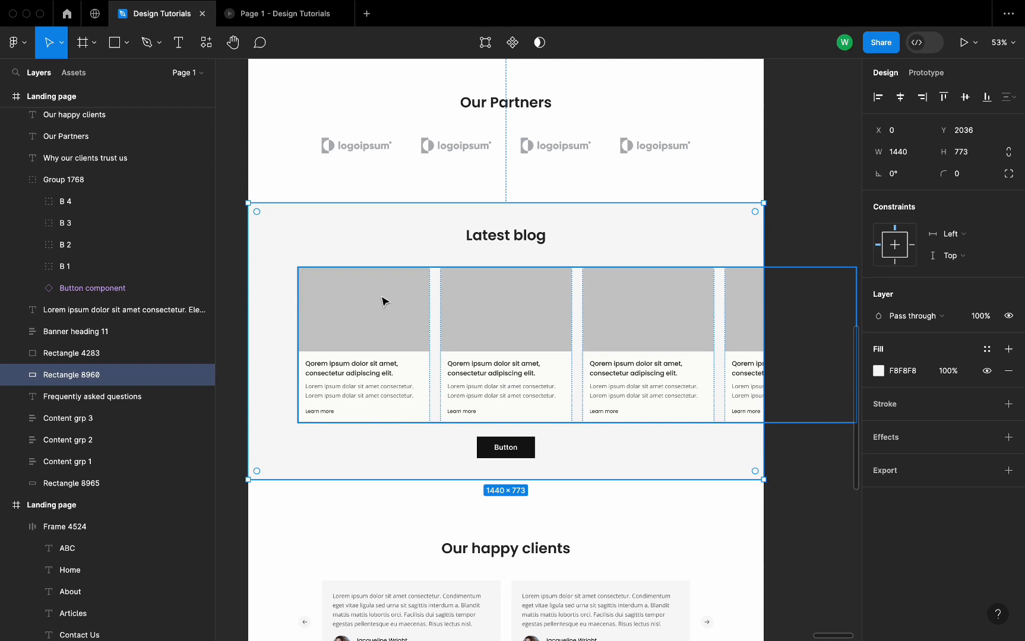
Narrow the Latest blog card frame to about 1248 wide so it ends inside the page, and enable Clip content
click(751, 345)
scroll(751, 345, right, 3)
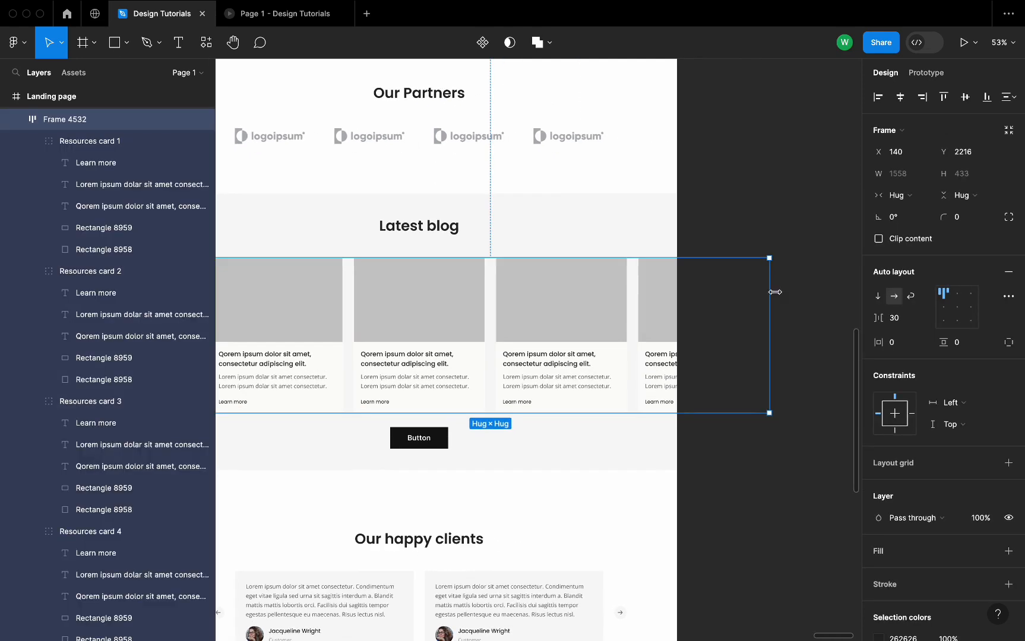
scroll(771, 296, right, 2)
scroll(753, 312, left, 5)
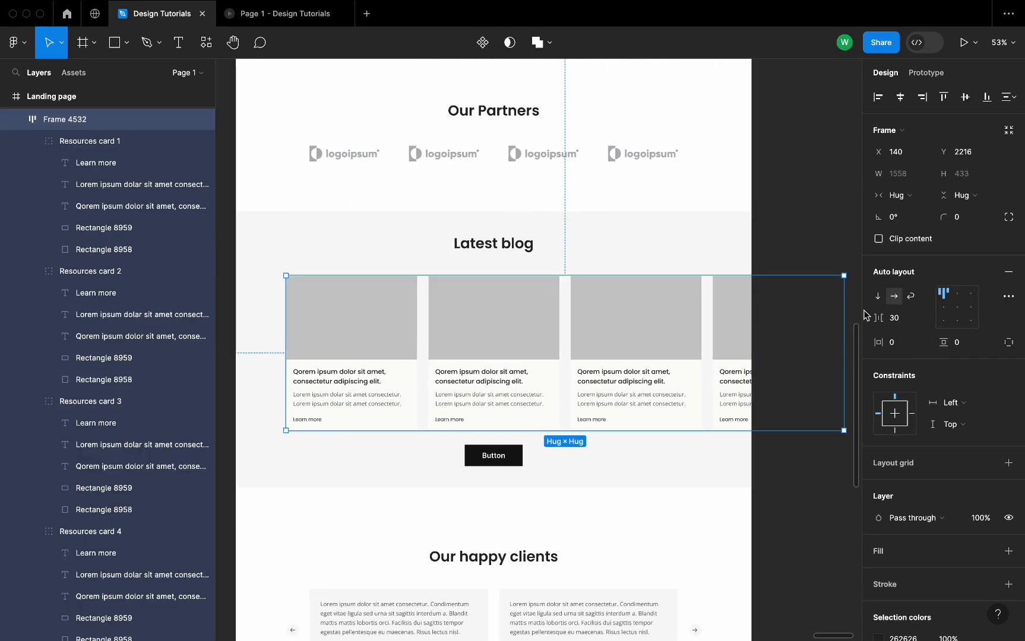
drag(849, 306, 733, 305)
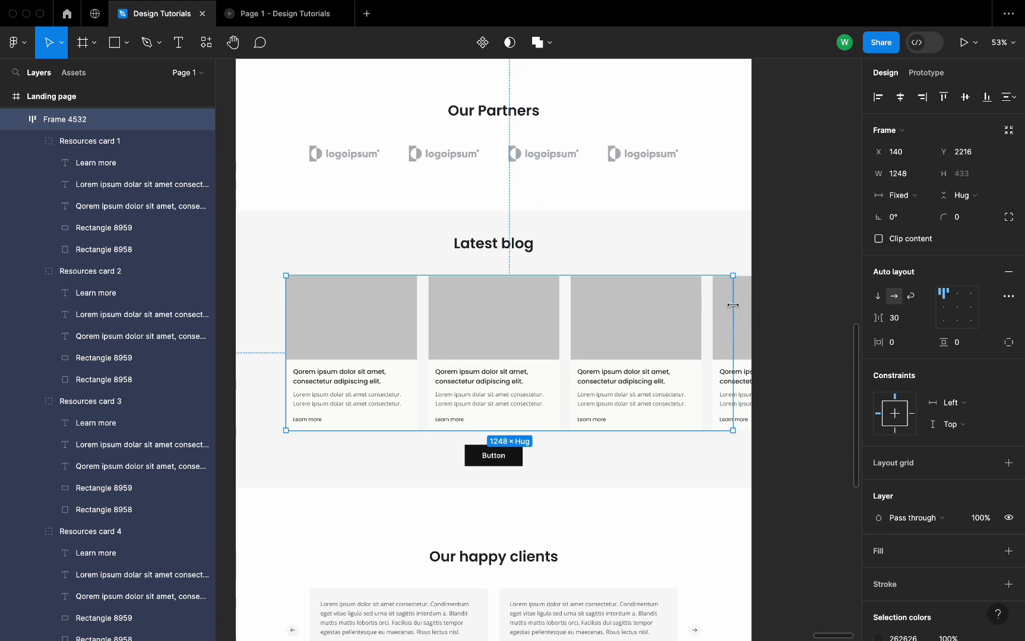
click(879, 239)
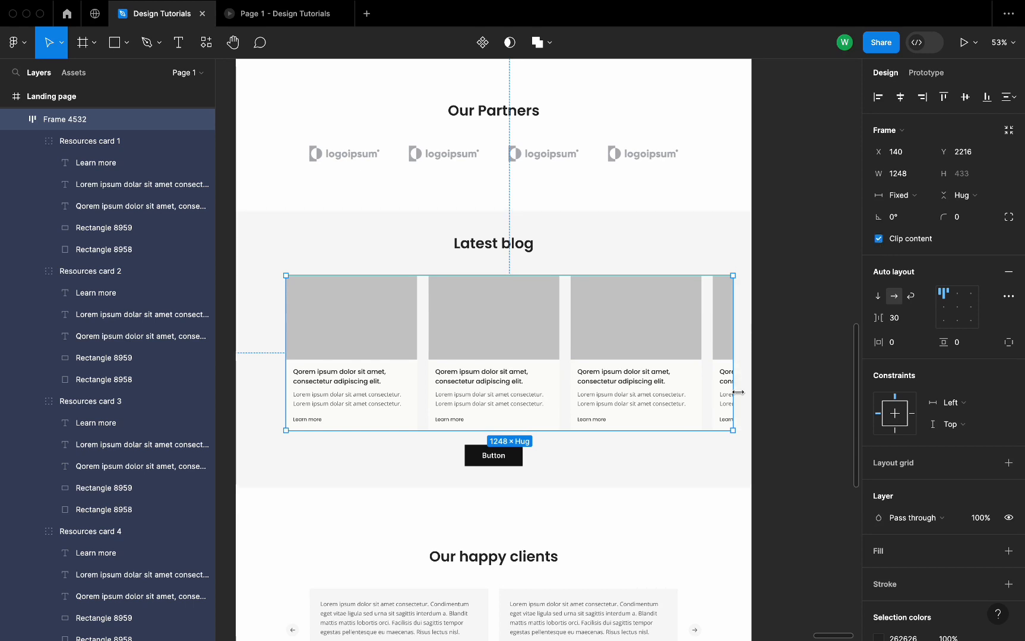
Set the Latest blog card frame's prototype overflow to Horizontal scrolling
scroll(726, 304, up, 2)
scroll(725, 304, left, 2)
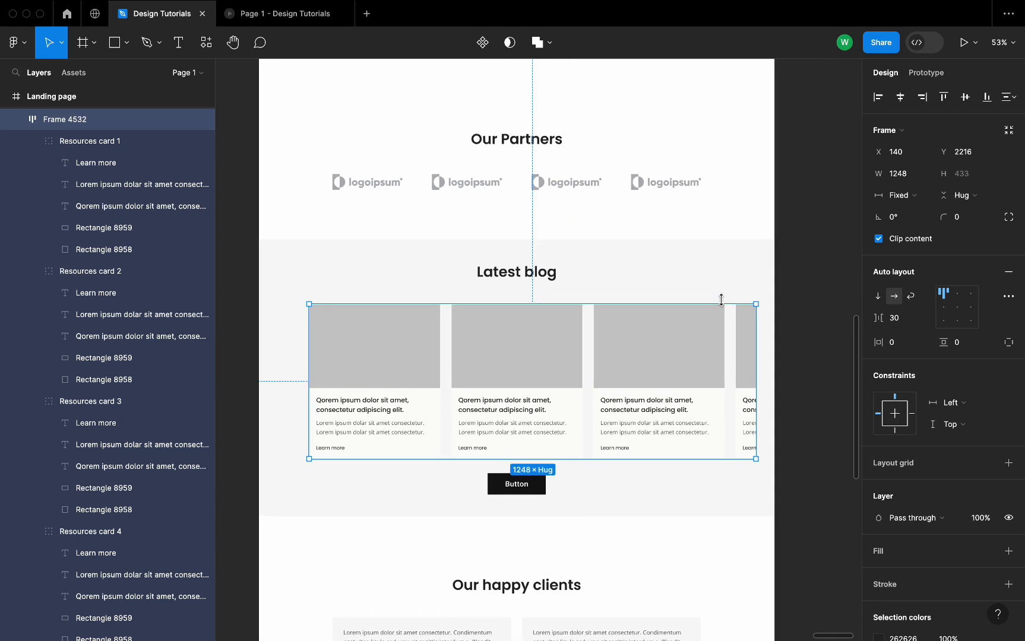
scroll(722, 300, down, 2)
scroll(721, 300, left, 1)
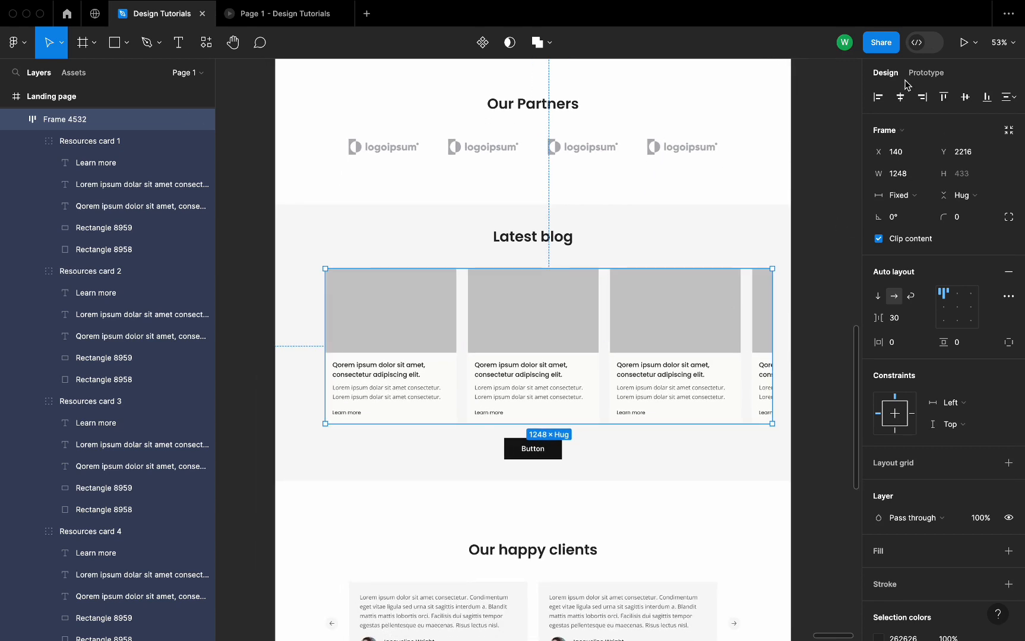
click(924, 74)
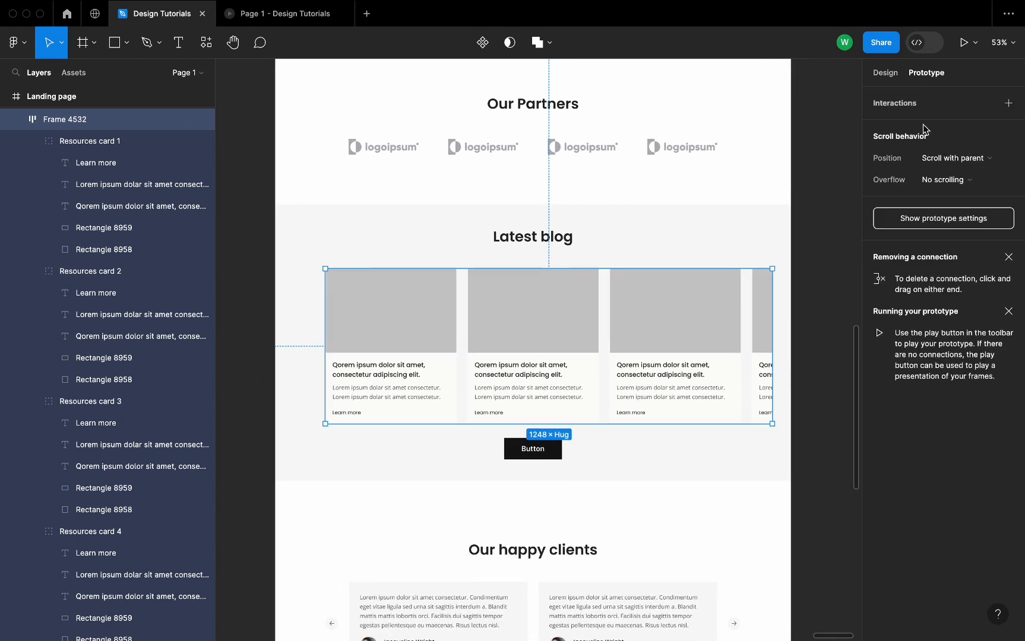
click(941, 180)
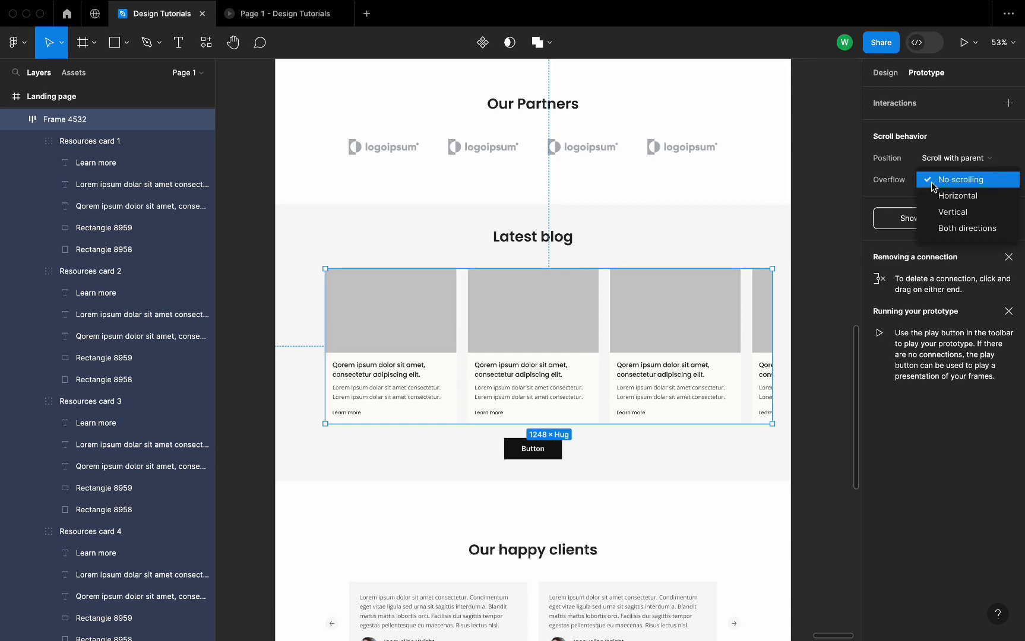
click(943, 200)
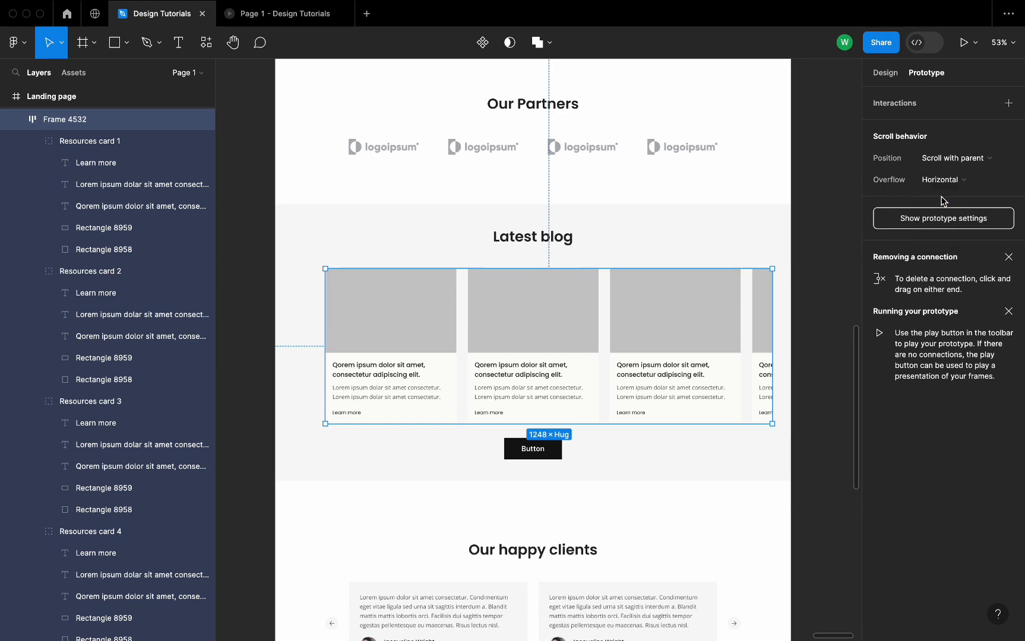
Preview the Landing page frame to test the Latest blog cards' horizontal scrolling in both directions, and close the preview
scroll(659, 295, down, 3)
scroll(659, 296, up, 6)
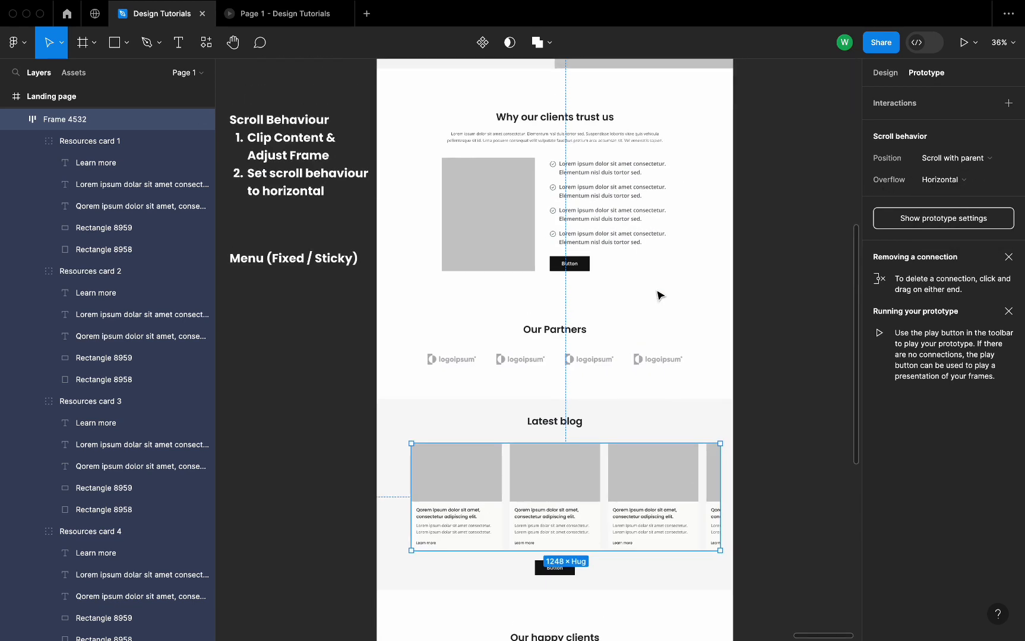
click(387, 75)
key(shift+space)
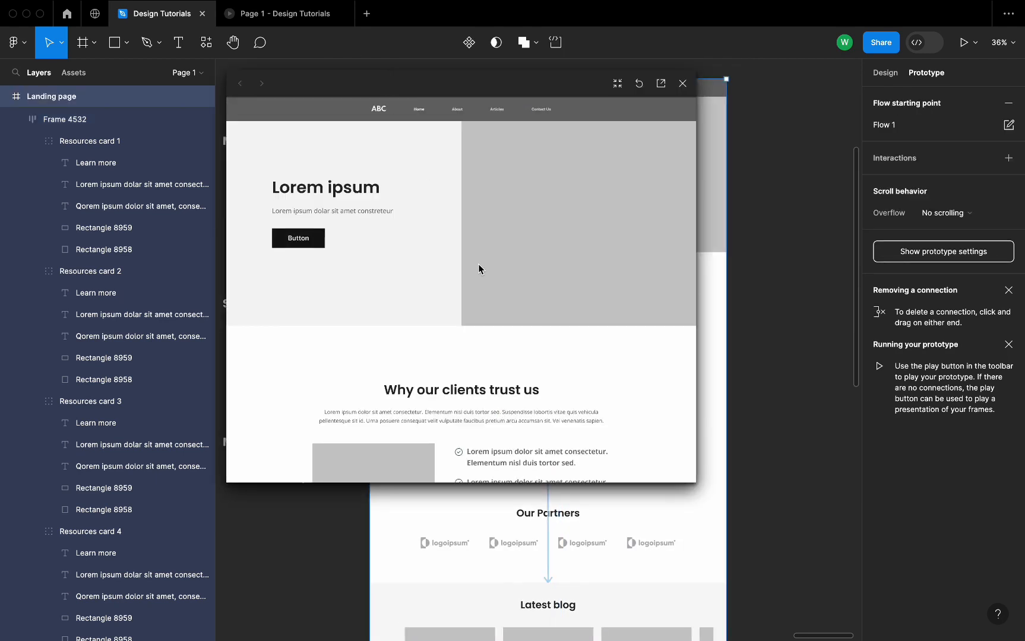
scroll(480, 269, down, 10)
scroll(480, 269, up, 2)
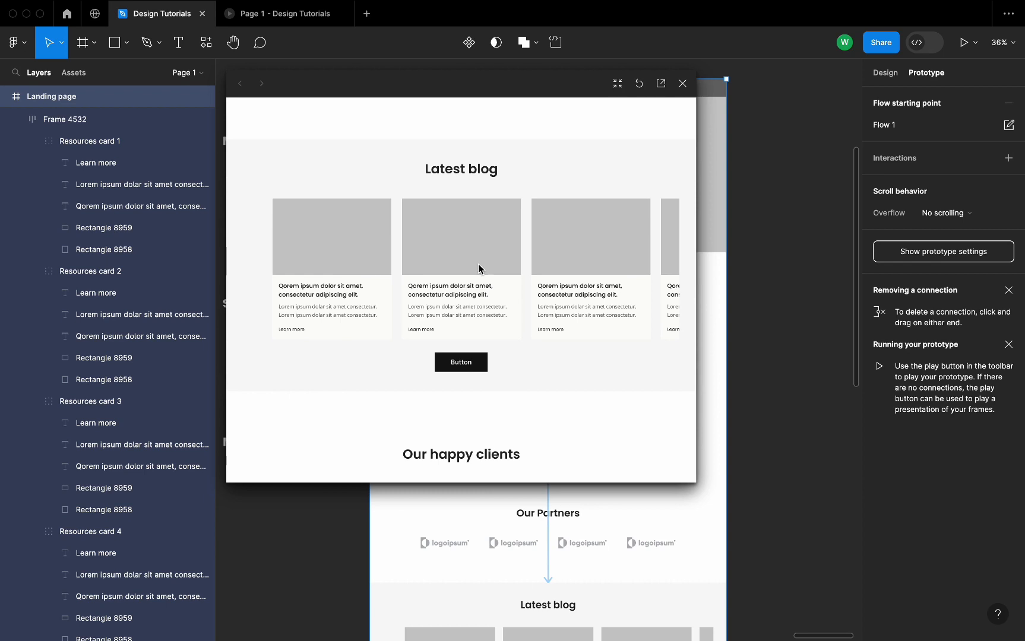
scroll(480, 269, right, 3)
scroll(480, 269, left, 3)
scroll(479, 269, right, 3)
scroll(480, 269, left, 3)
scroll(480, 269, right, 3)
scroll(480, 269, left, 3)
scroll(480, 269, right, 3)
scroll(480, 269, left, 3)
scroll(495, 257, right, 3)
scroll(495, 257, left, 3)
scroll(495, 257, right, 3)
scroll(495, 257, left, 3)
scroll(495, 258, right, 1)
scroll(496, 257, left, 1)
scroll(495, 257, right, 3)
scroll(495, 257, left, 3)
click(683, 84)
click(797, 197)
Review the Menu (Fixed / Sticky) note and the Landing page's header, and examine the Secretlab website's menu while scrolling
scroll(796, 197, down, 2)
scroll(796, 197, left, 1)
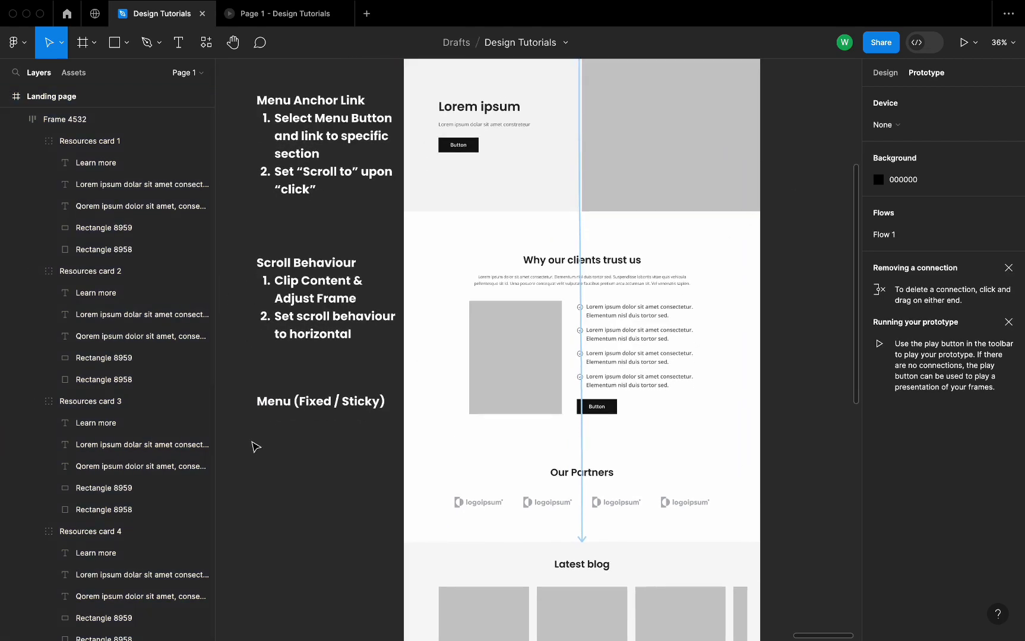
scroll(276, 450, up, 1)
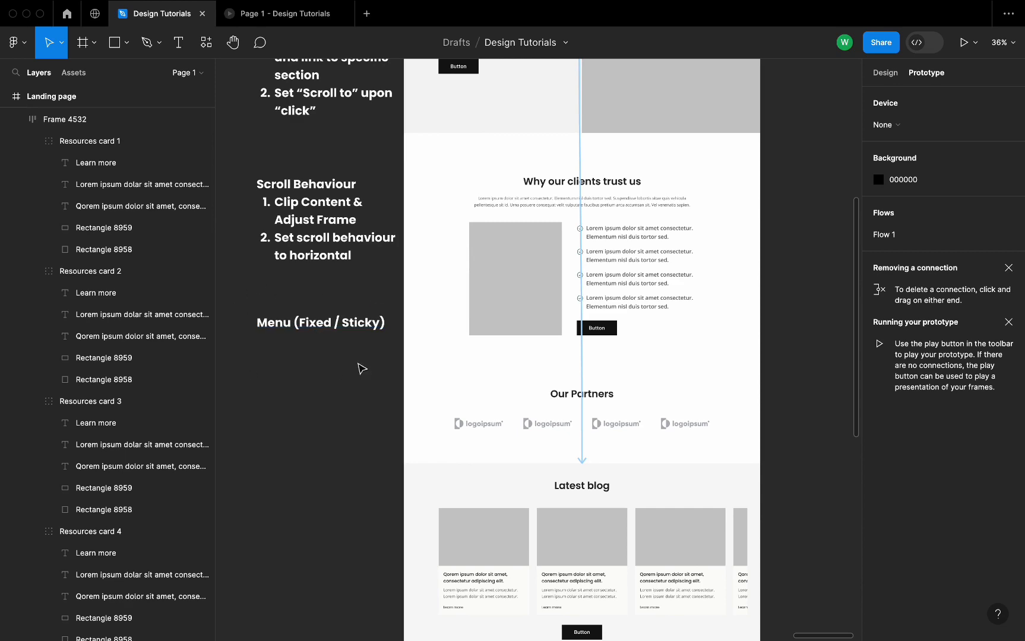
scroll(345, 336, up, 5)
ctrl+scroll(350, 336, up, 2)
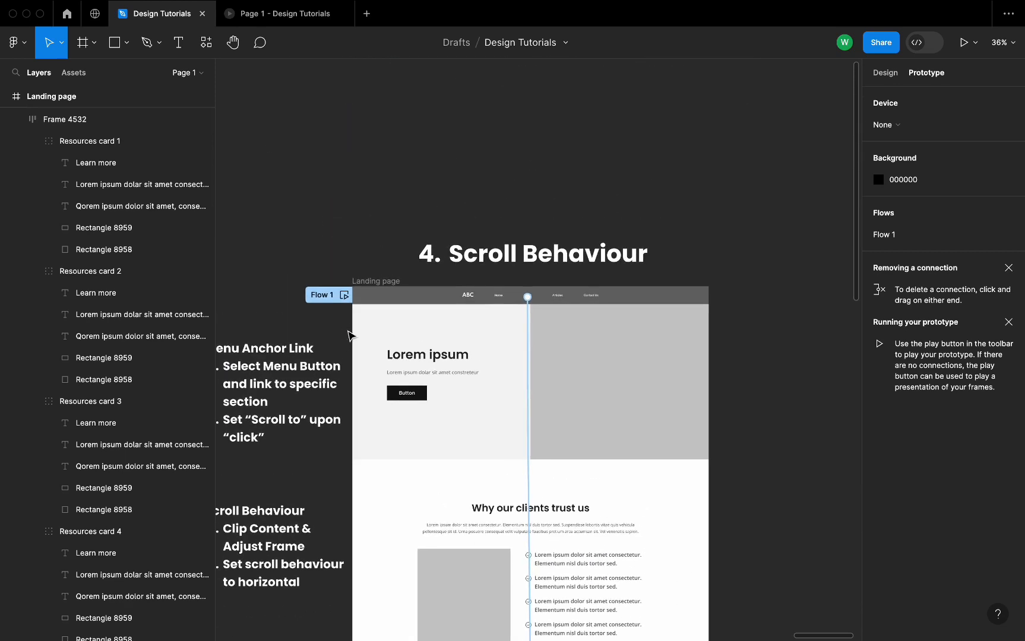
ctrl+scroll(410, 309, up, 2)
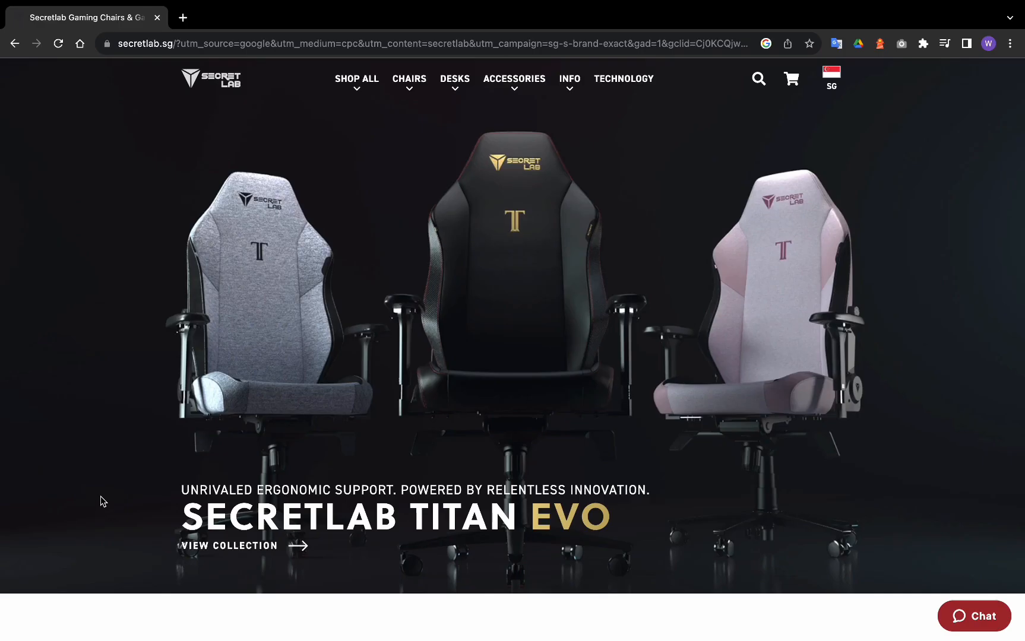
scroll(111, 462, down, 6)
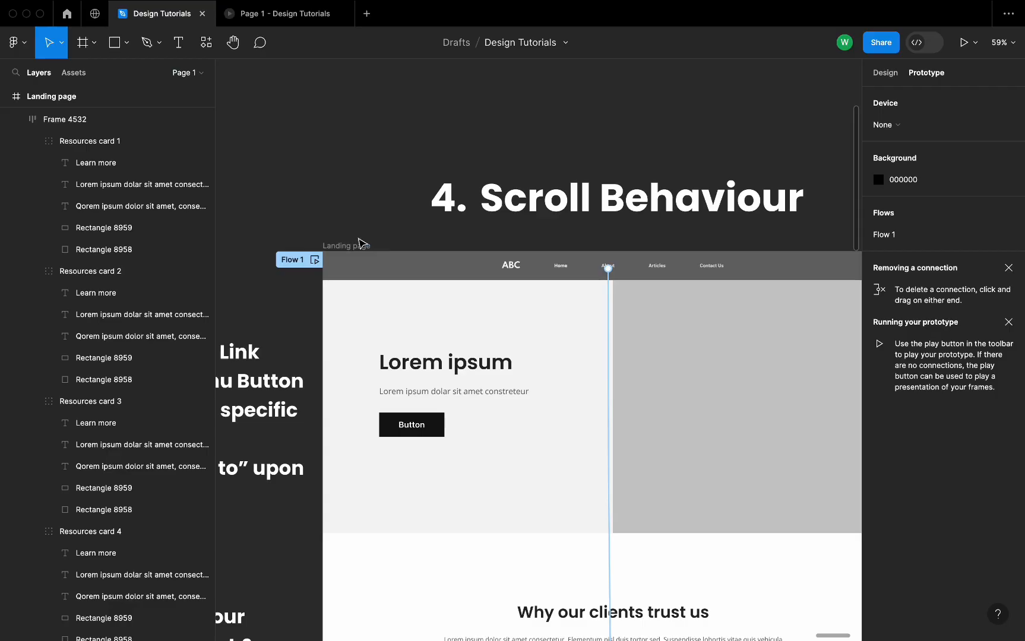
Set the scroll position of the Landing page's header menu frame to Fixed (stay in place)
click(359, 244)
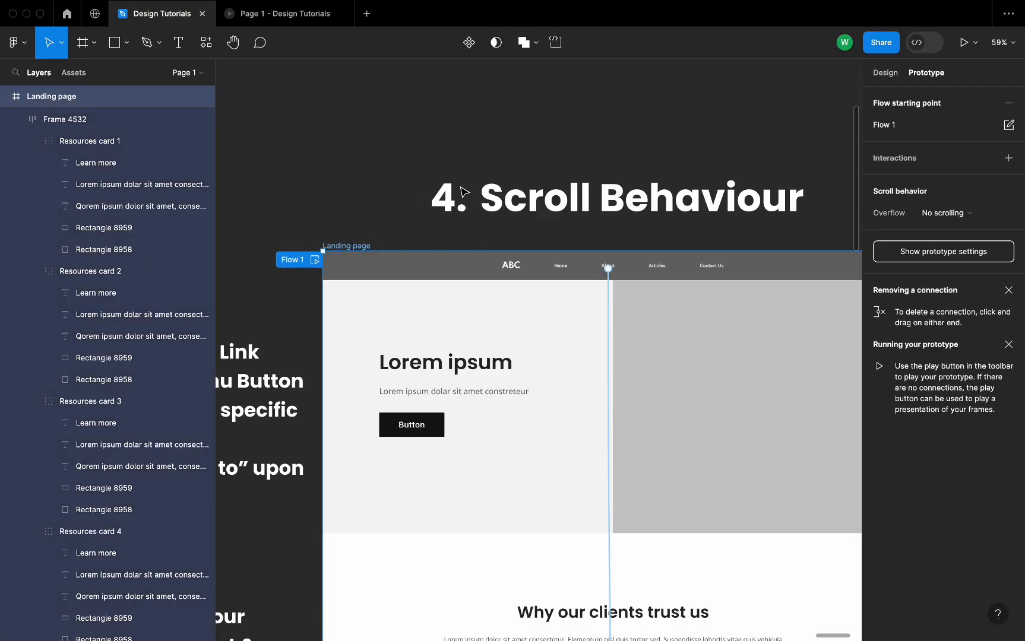
click(424, 274)
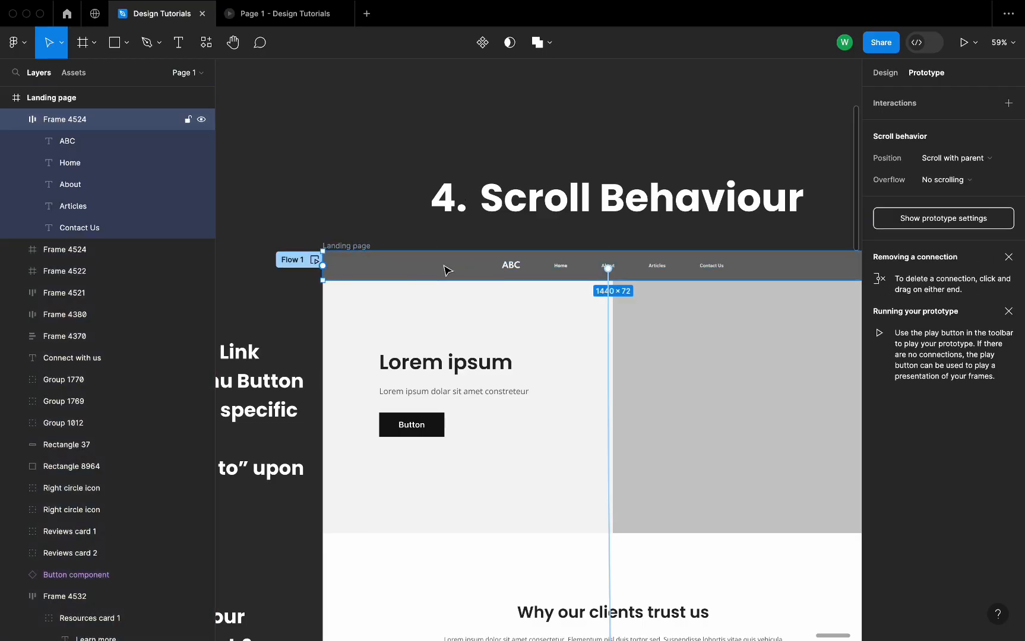
scroll(470, 270, right, 3)
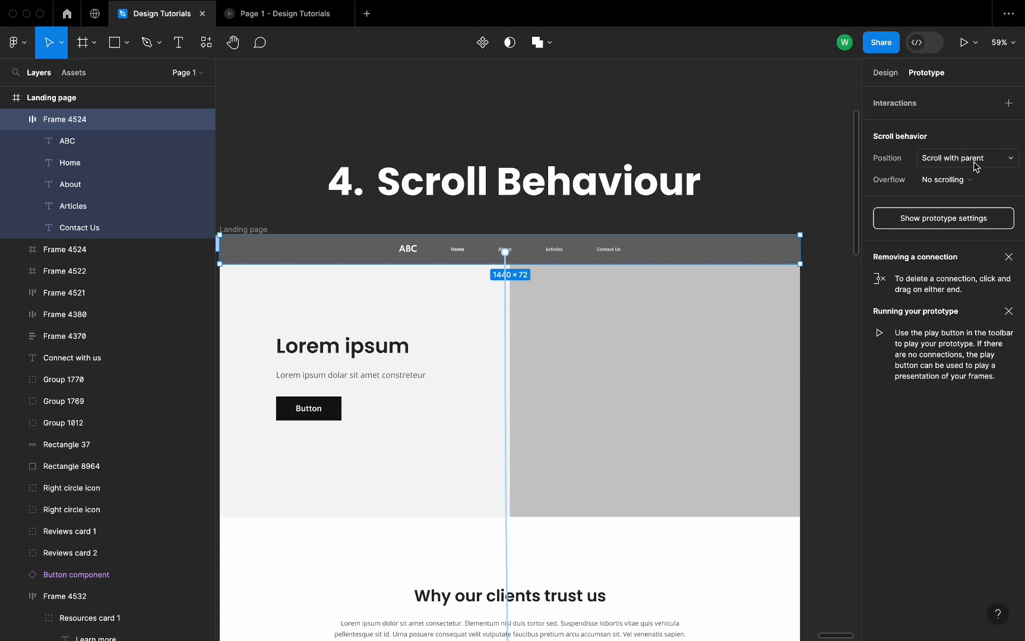
click(954, 164)
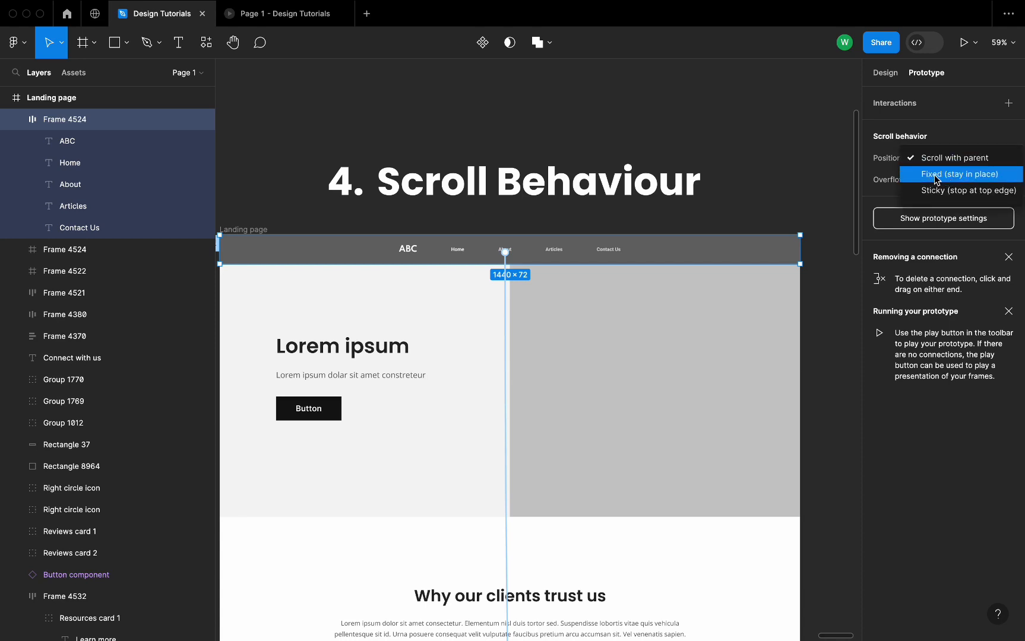
click(936, 174)
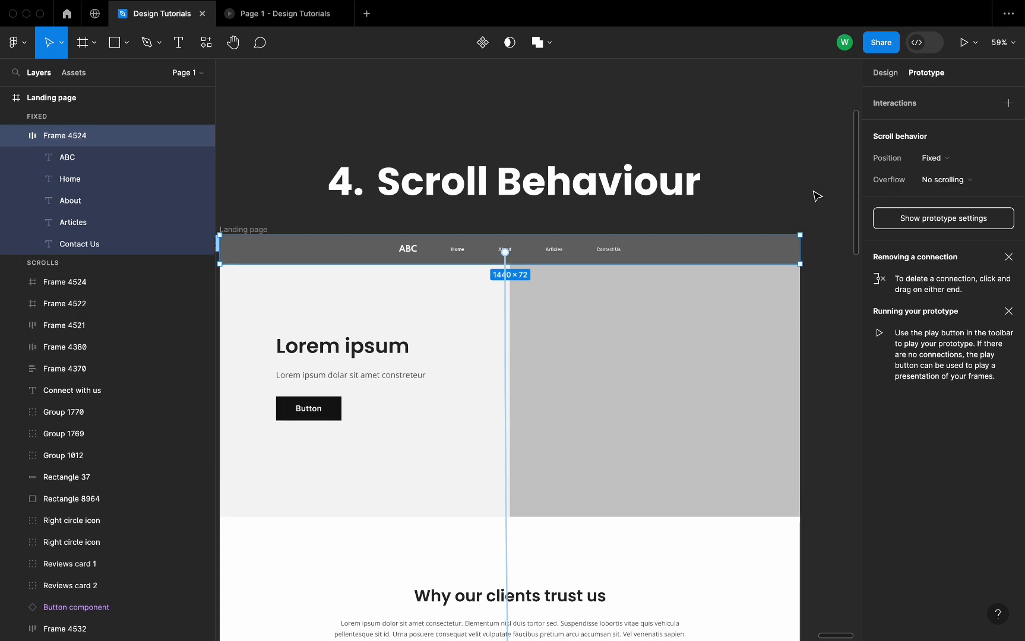
click(817, 196)
Preview the Landing page frame, scroll through the whole page and back to test the fixed header menu, and close the preview
click(240, 228)
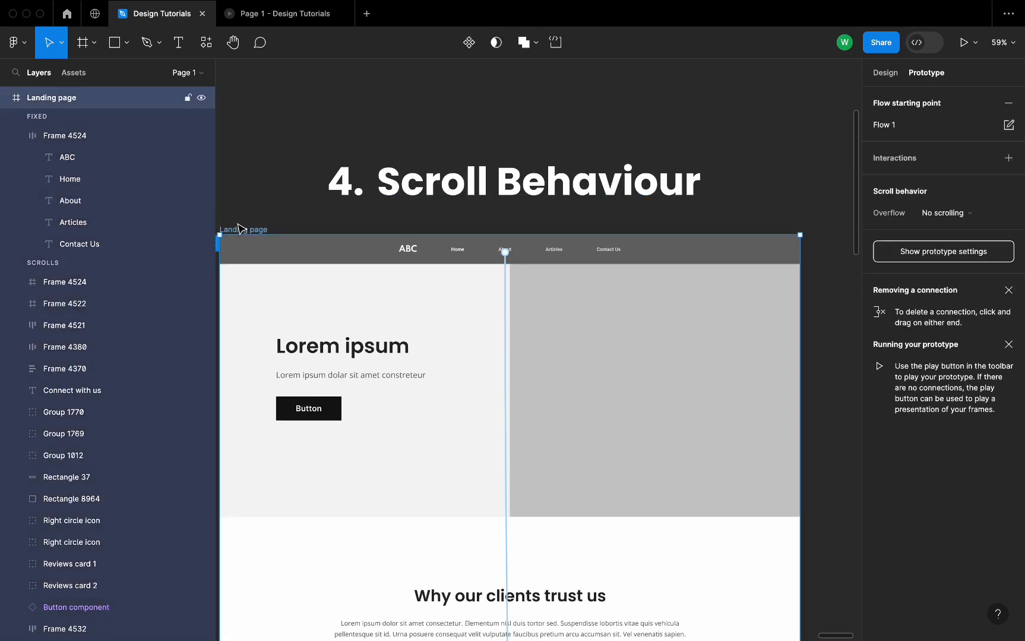
key(shift+space)
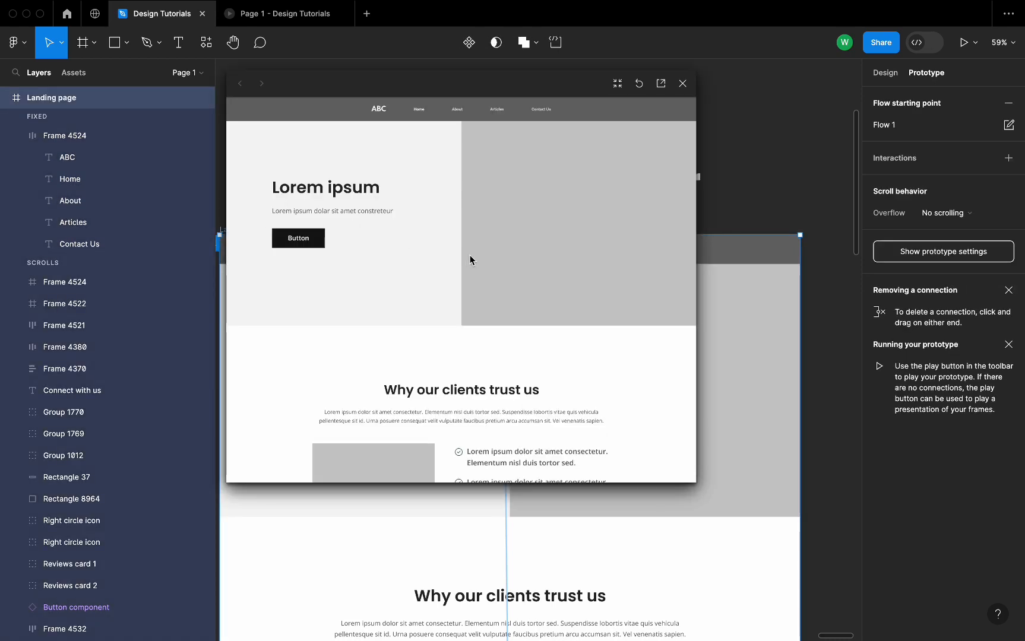
scroll(442, 232, down, 6)
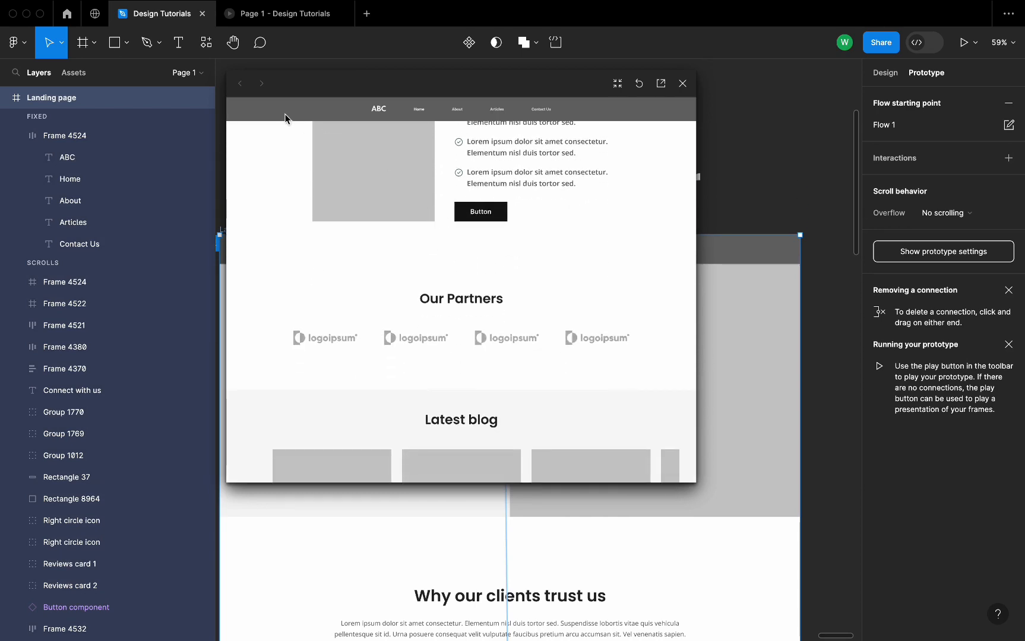
scroll(542, 261, down, 10)
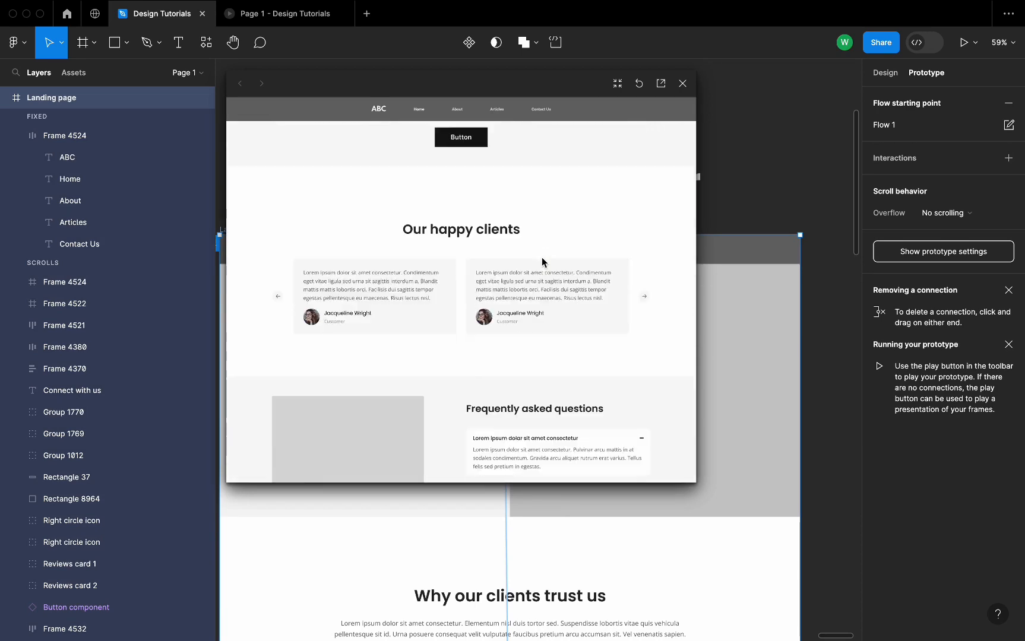
scroll(542, 262, up, 15)
scroll(543, 262, up, 3)
scroll(542, 262, down, 10)
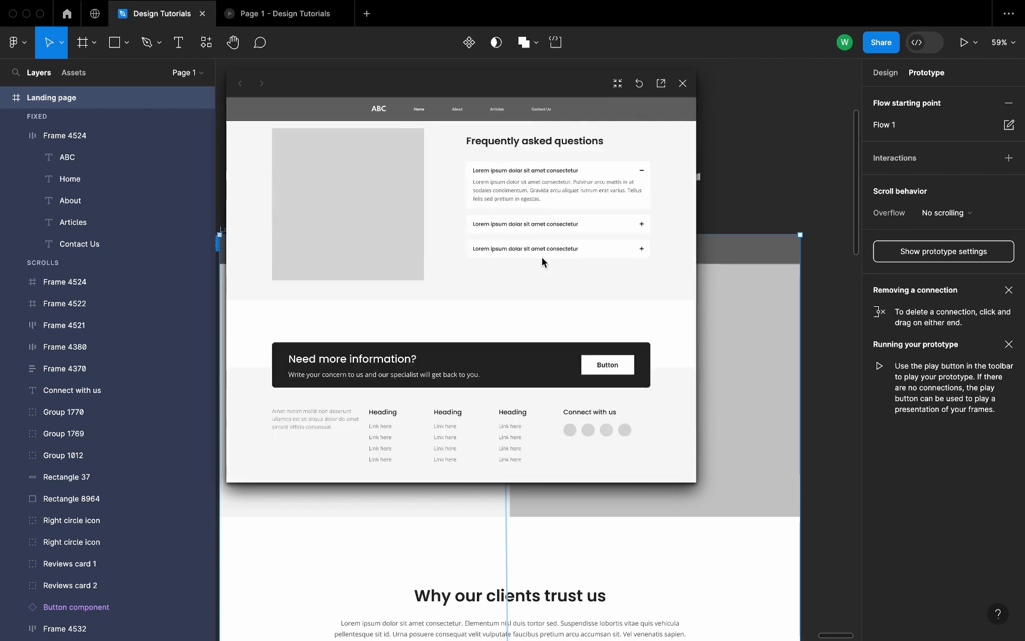
scroll(542, 262, up, 10)
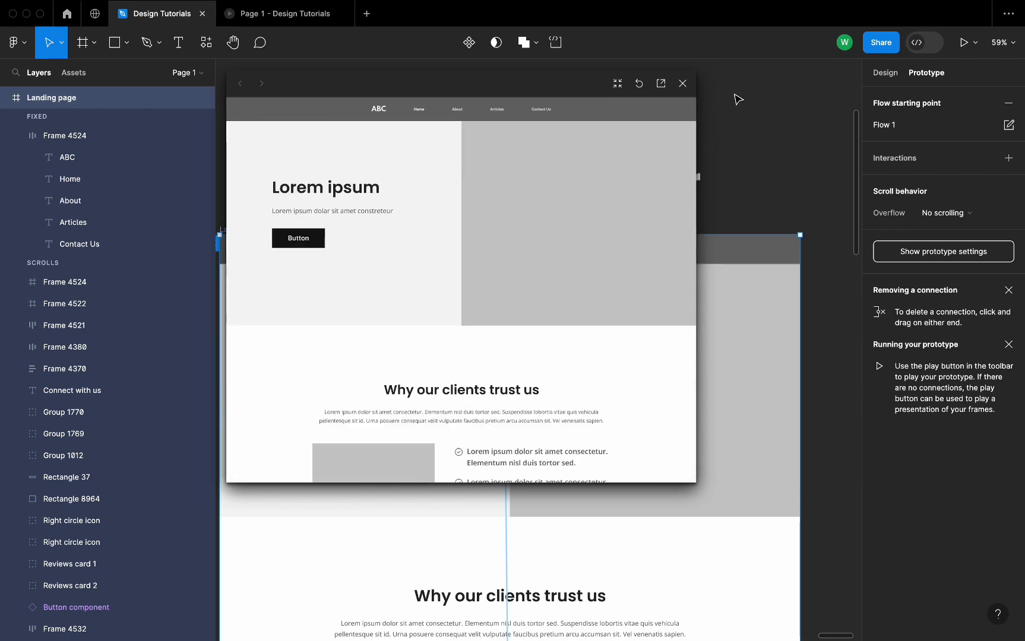
click(684, 85)
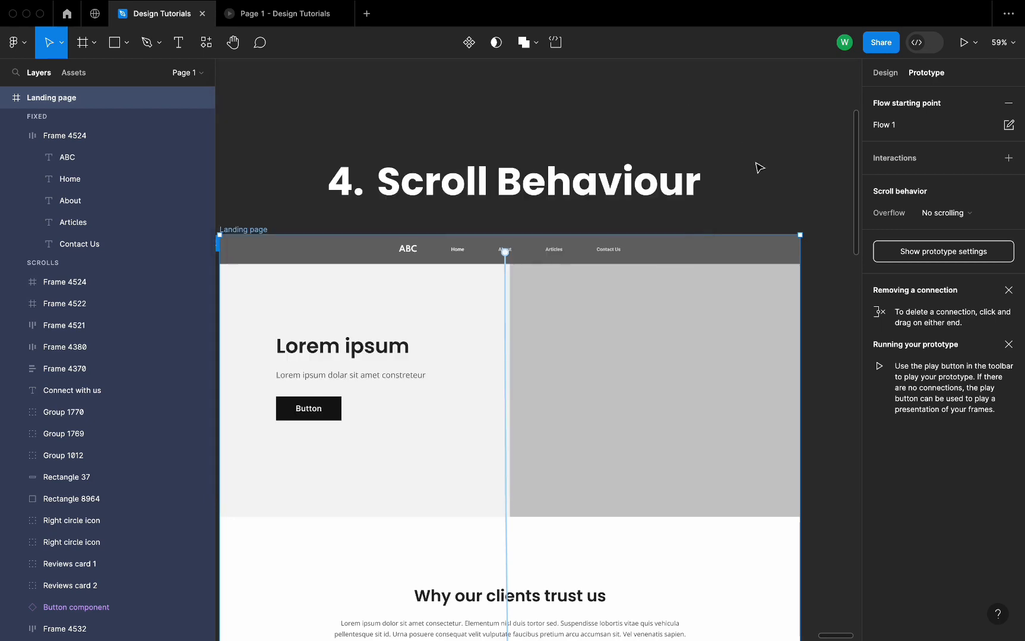
scroll(760, 168, down, 5)
click(783, 160)
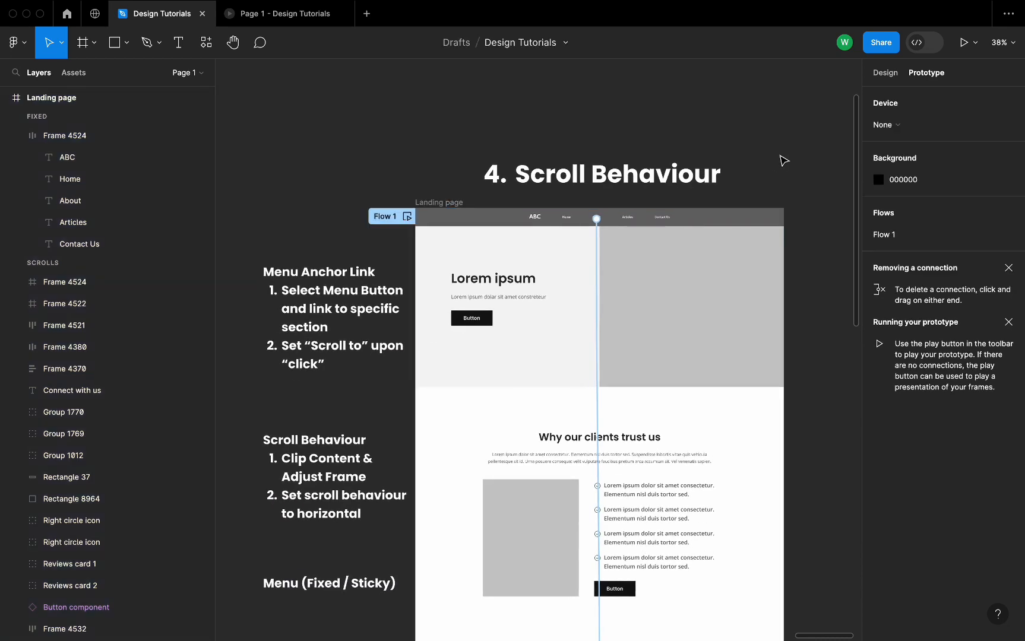